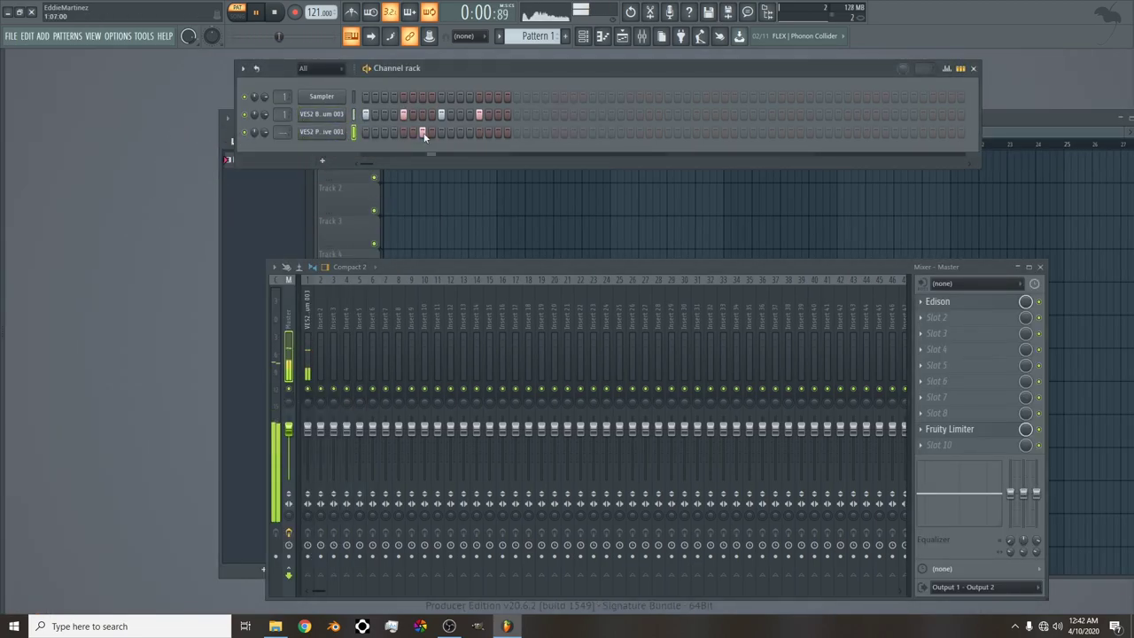
Place VES2 Percussive 001 hits on steps 6 and 14, and pitch the sample down with a 12-semitone pitch range.
click(412, 132)
click(488, 132)
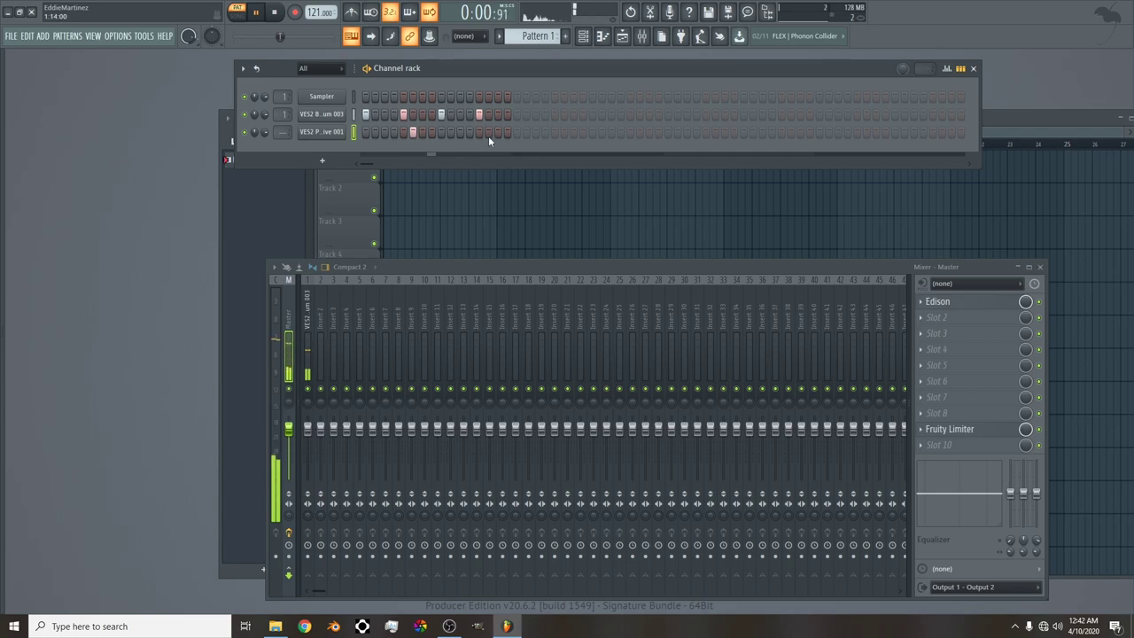
click(327, 133)
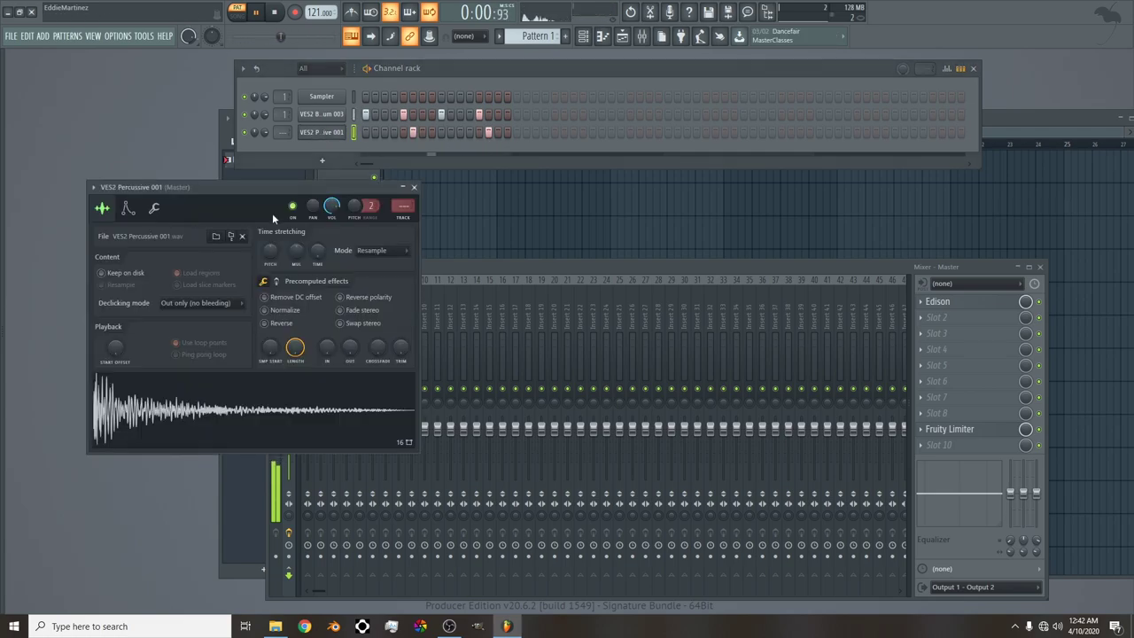
drag(273, 252, 273, 275)
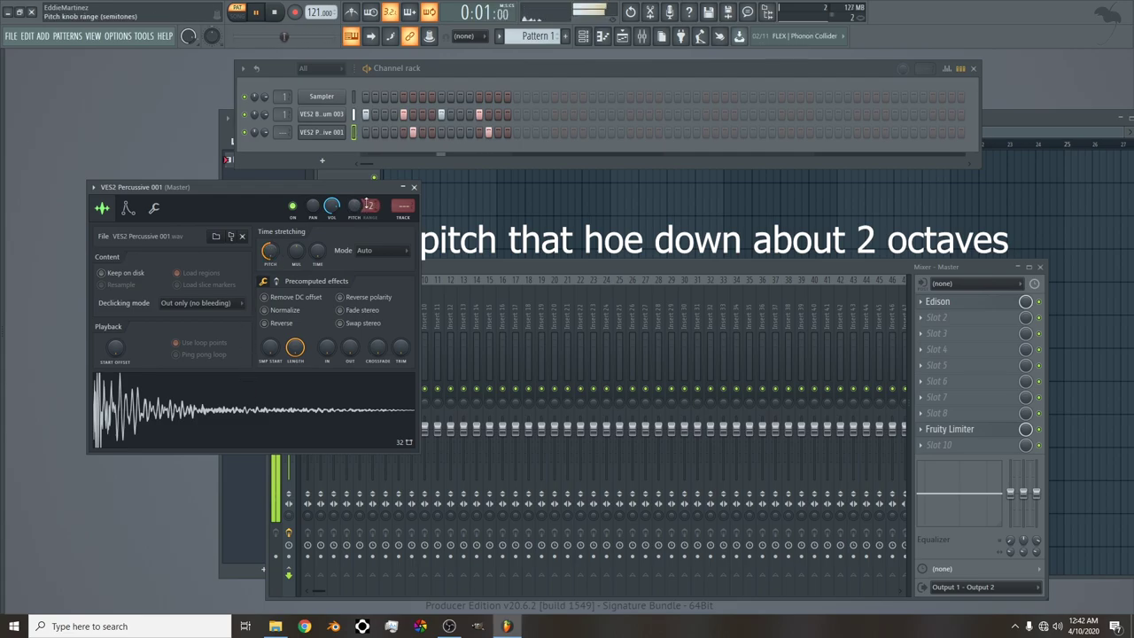
scroll(368, 205, up, 1)
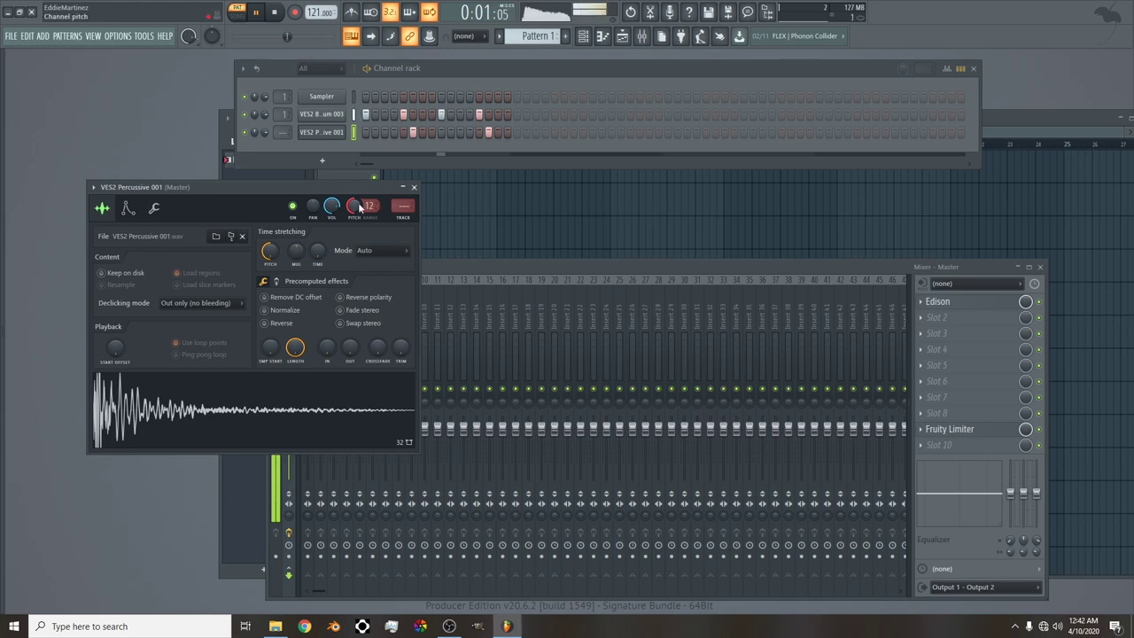
click(413, 187)
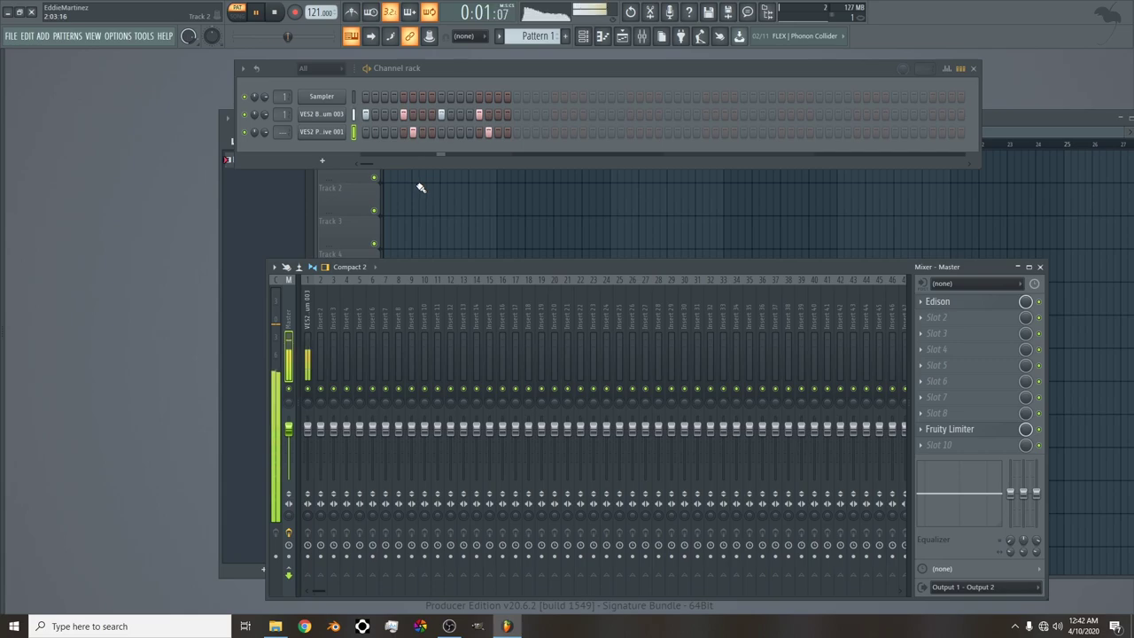
Audition percussive samples, add VES2 Percussive 067 as a new channel and place its hit on step 8.
key(alt+F8)
click(89, 405)
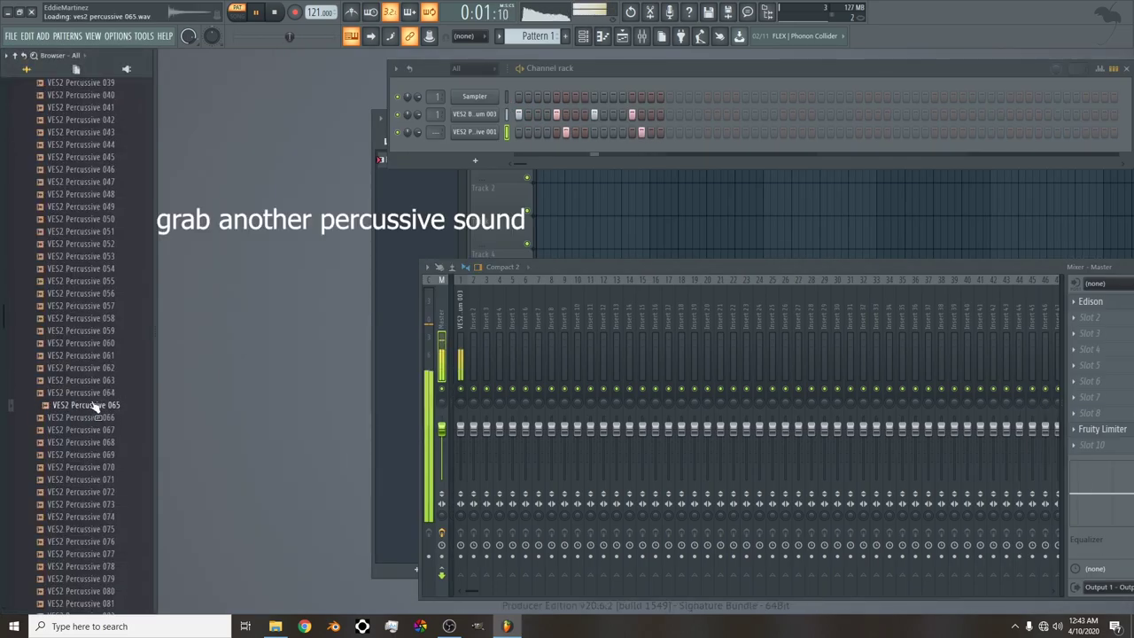
click(93, 416)
click(88, 431)
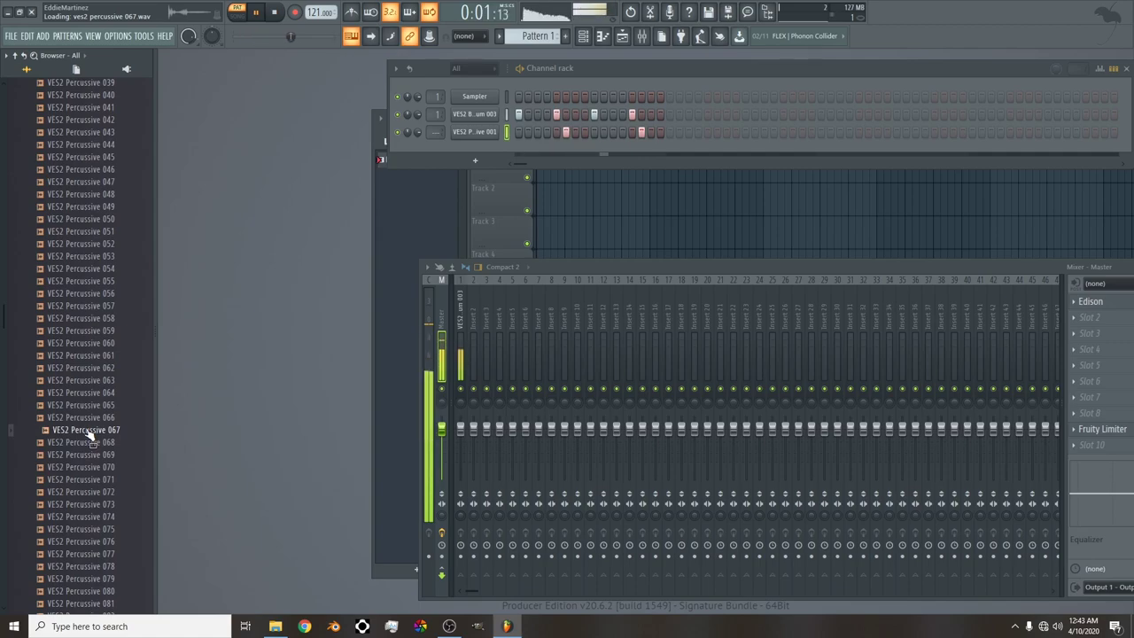
drag(89, 441, 419, 153)
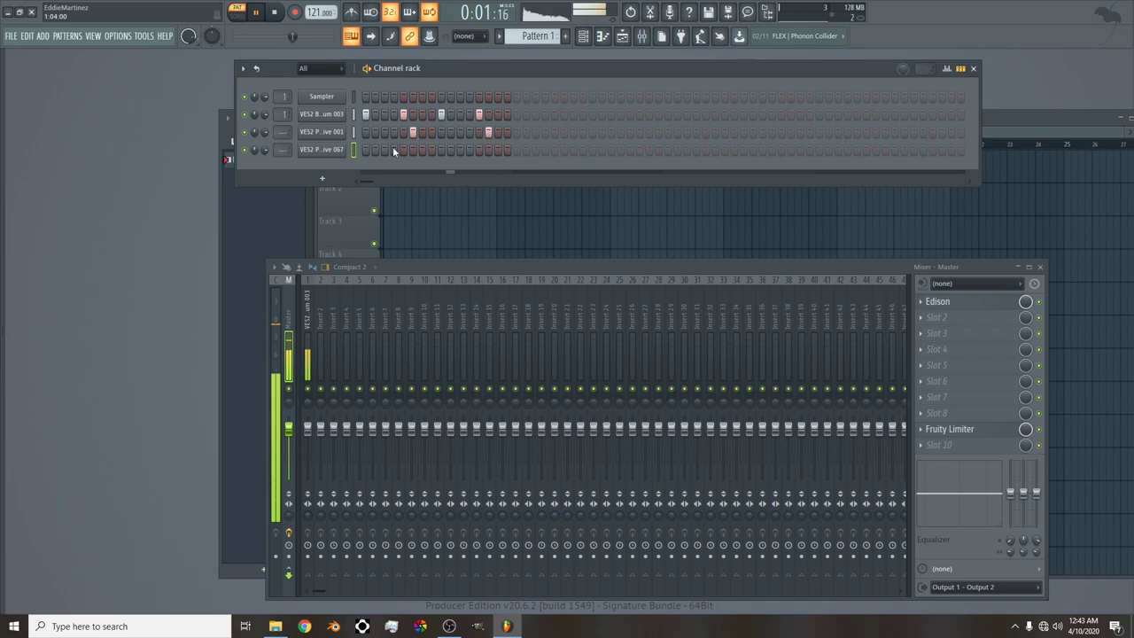
click(432, 150)
Pitch the VES2 Percussive 067 sample down and lower its filter cutoff to remove some high frequencies.
click(346, 149)
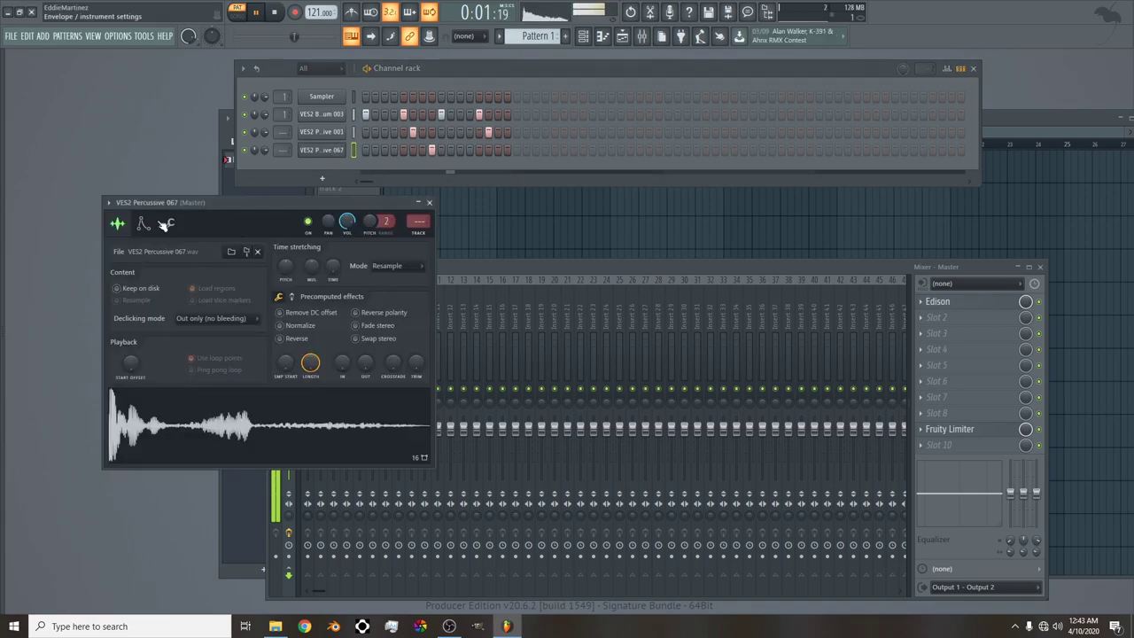
drag(284, 266, 282, 265)
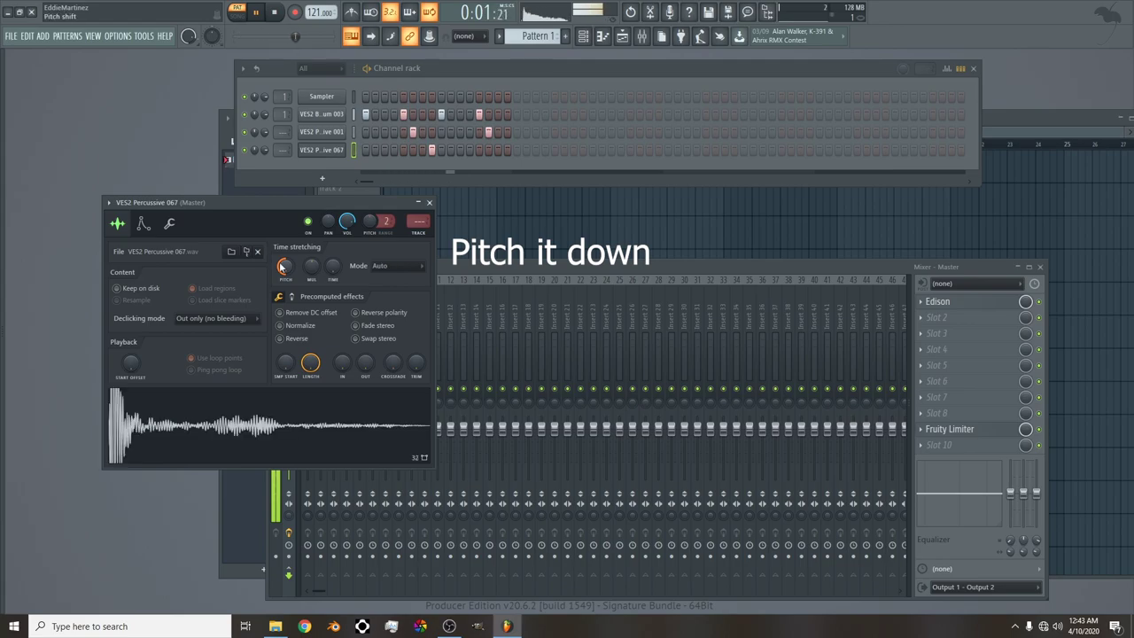
click(169, 223)
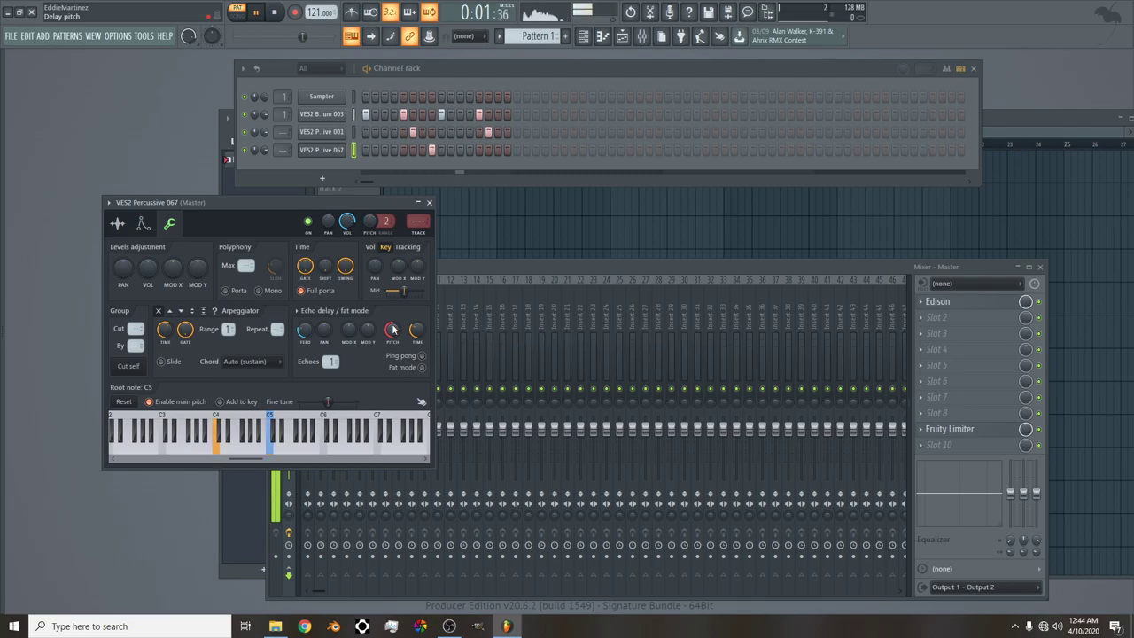
click(129, 227)
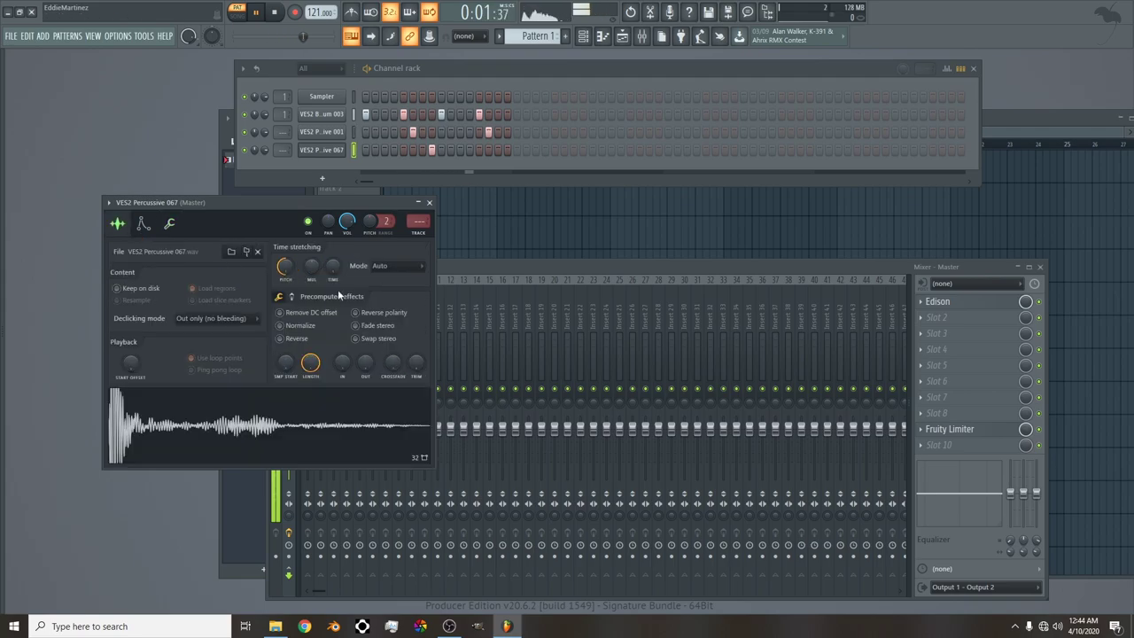
click(142, 223)
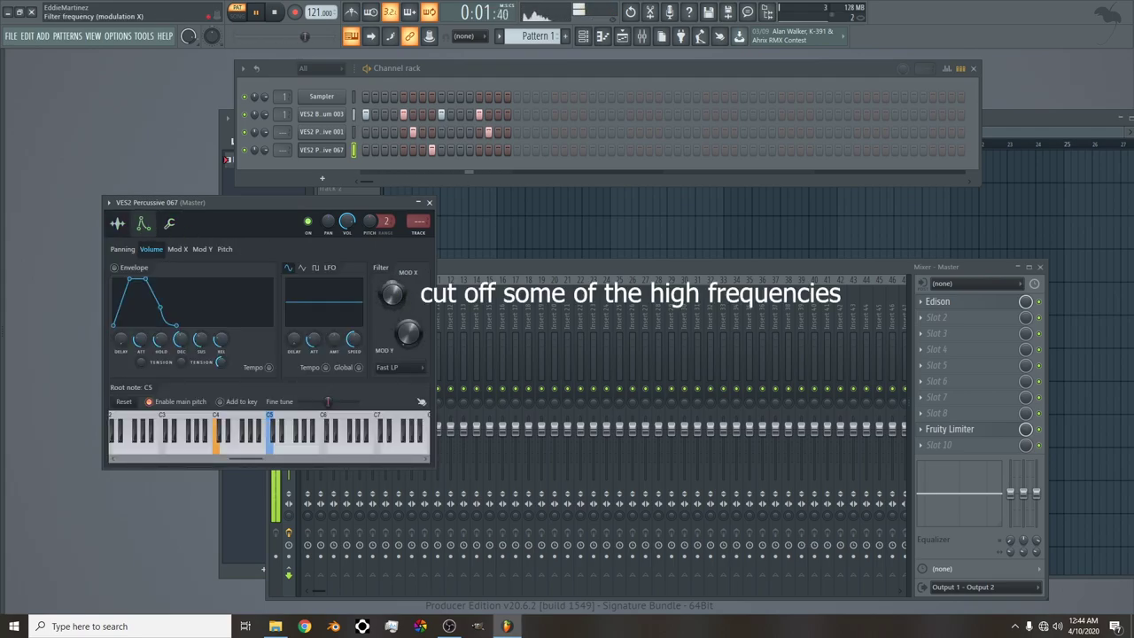
click(429, 203)
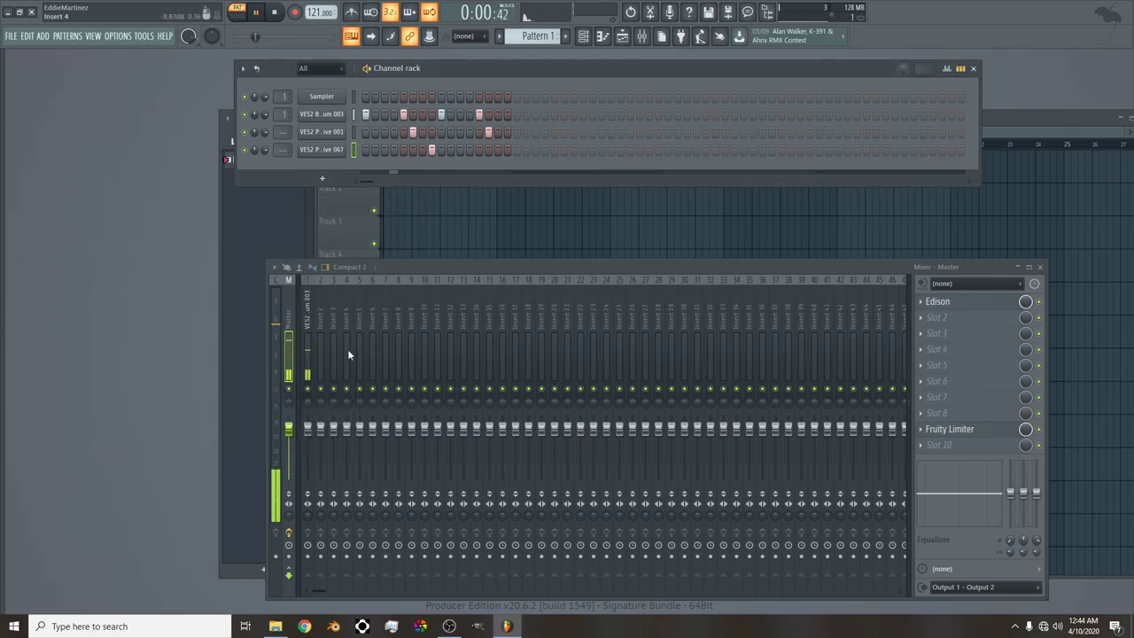
Add boost, reverb and stereo delay to VES2 Percussive 067 with its precomputed effects.
click(327, 148)
click(117, 224)
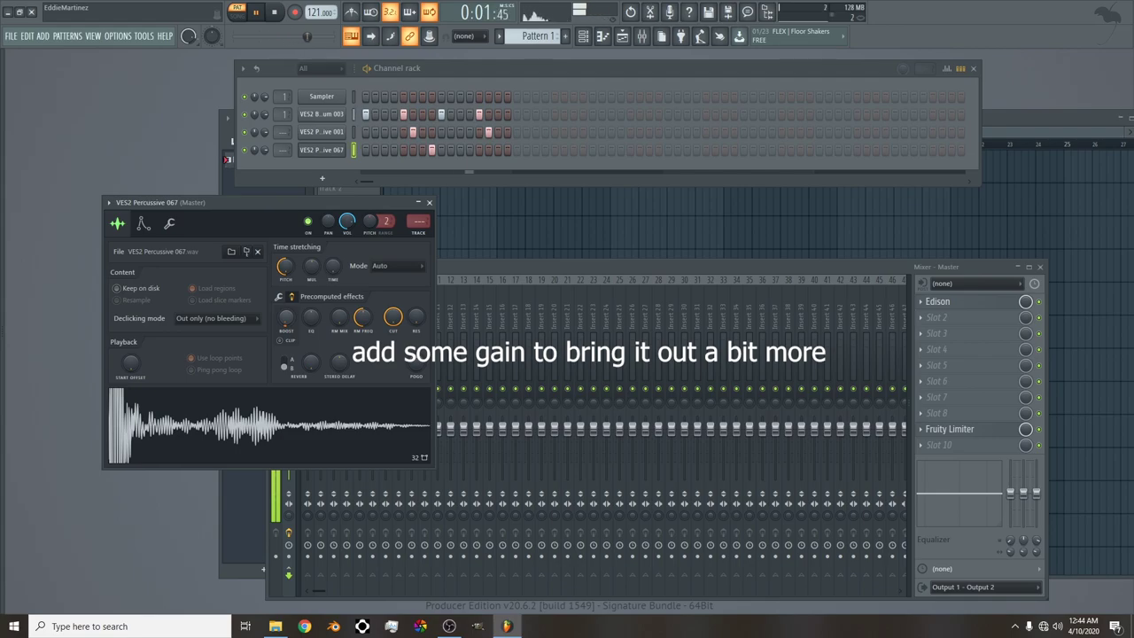
drag(286, 324, 290, 318)
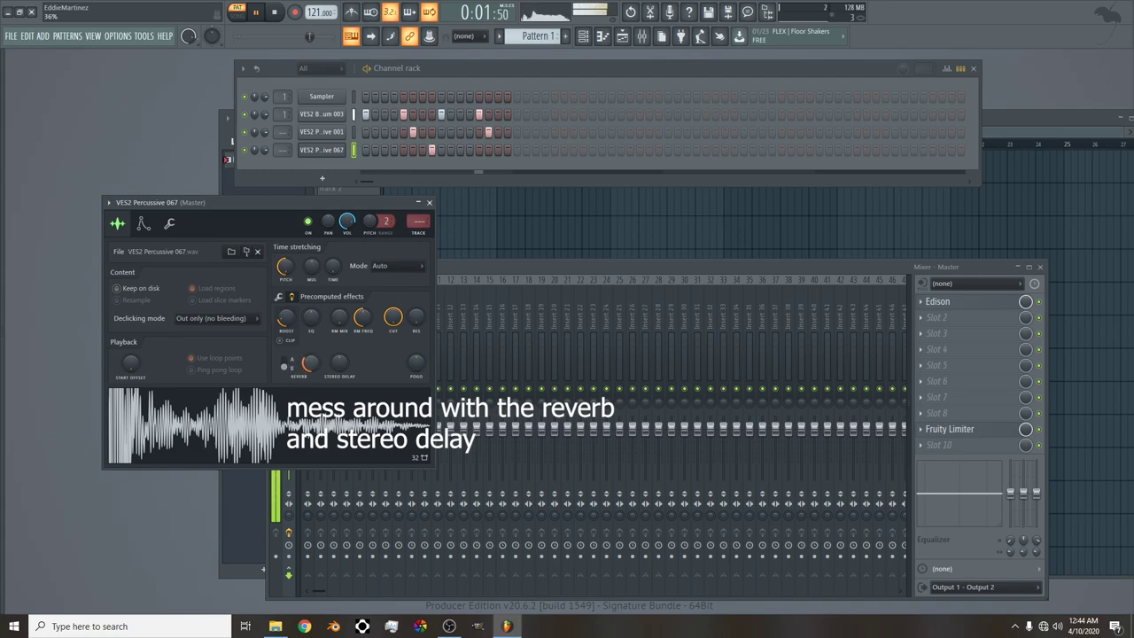
drag(308, 361, 305, 363)
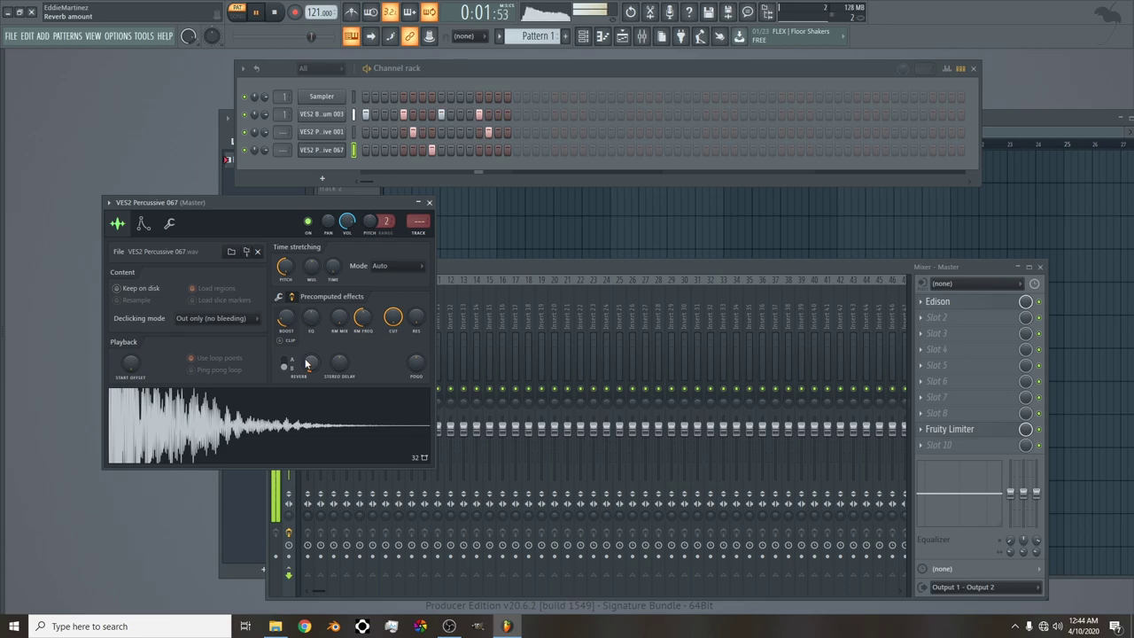
drag(308, 362, 335, 366)
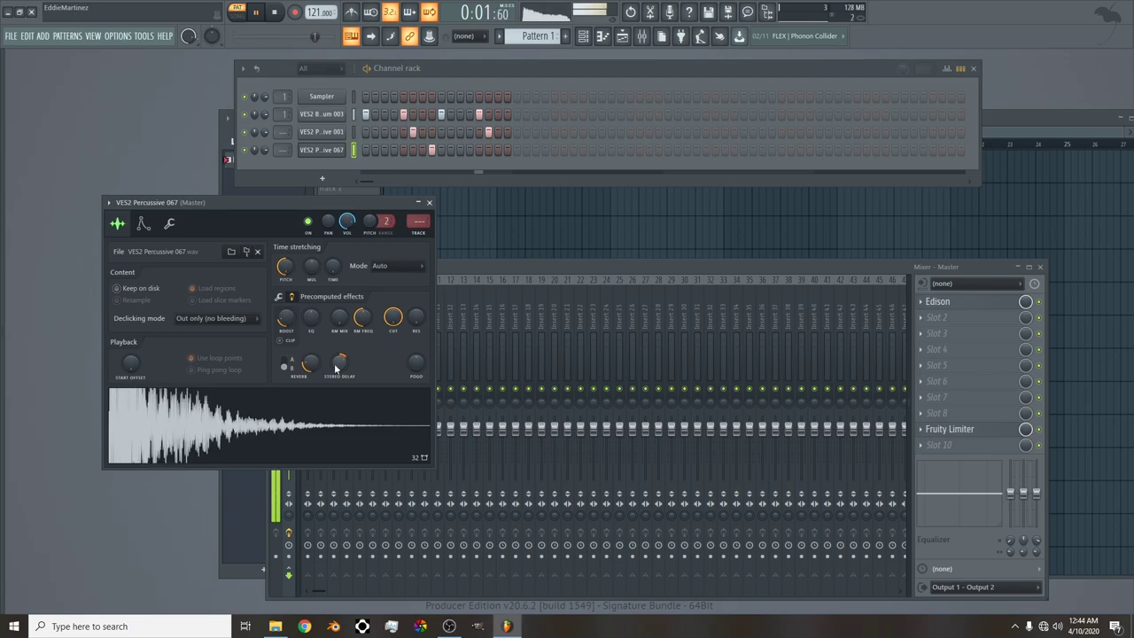
click(429, 203)
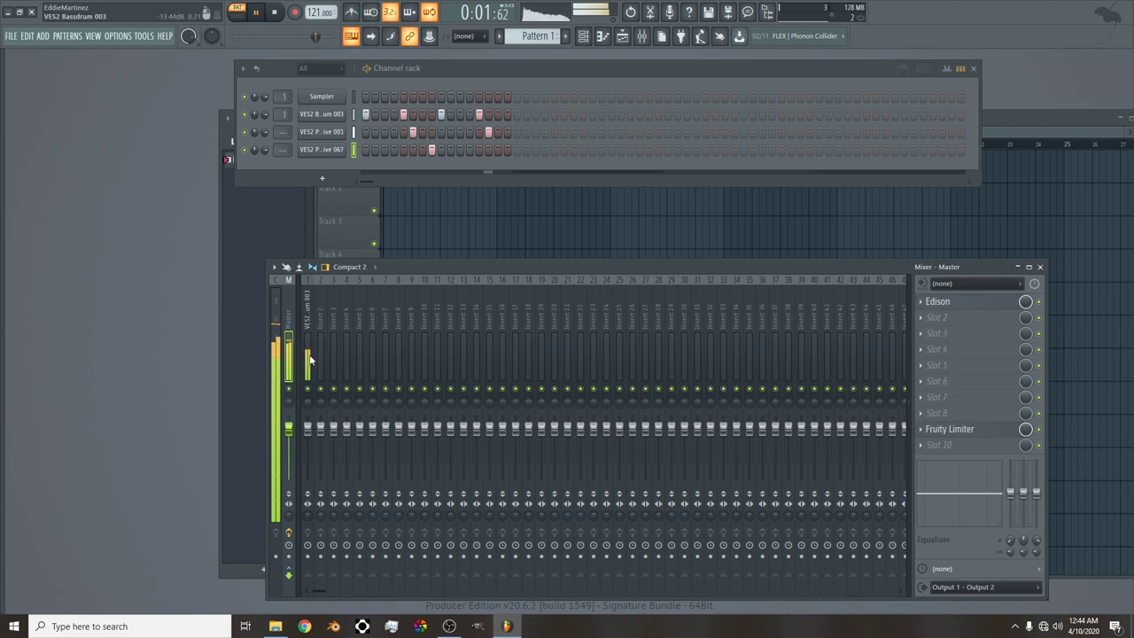
Route the two percussive channels to mixer tracks 2 and 3 and lower both track levels.
right_click(330, 276)
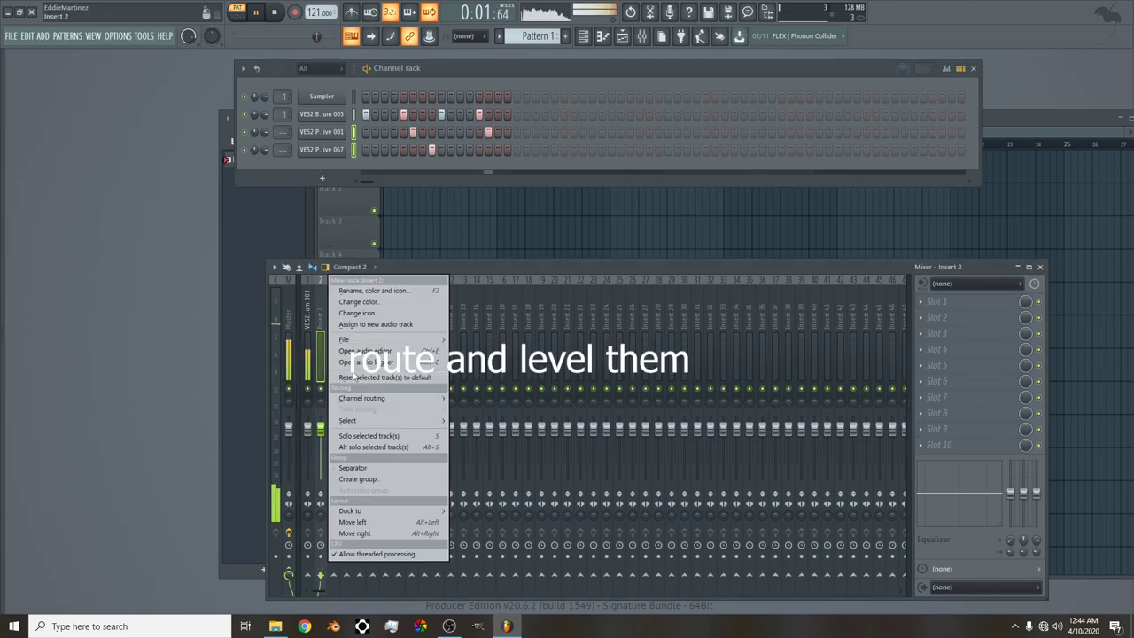
mouse_move(372, 398)
click(457, 407)
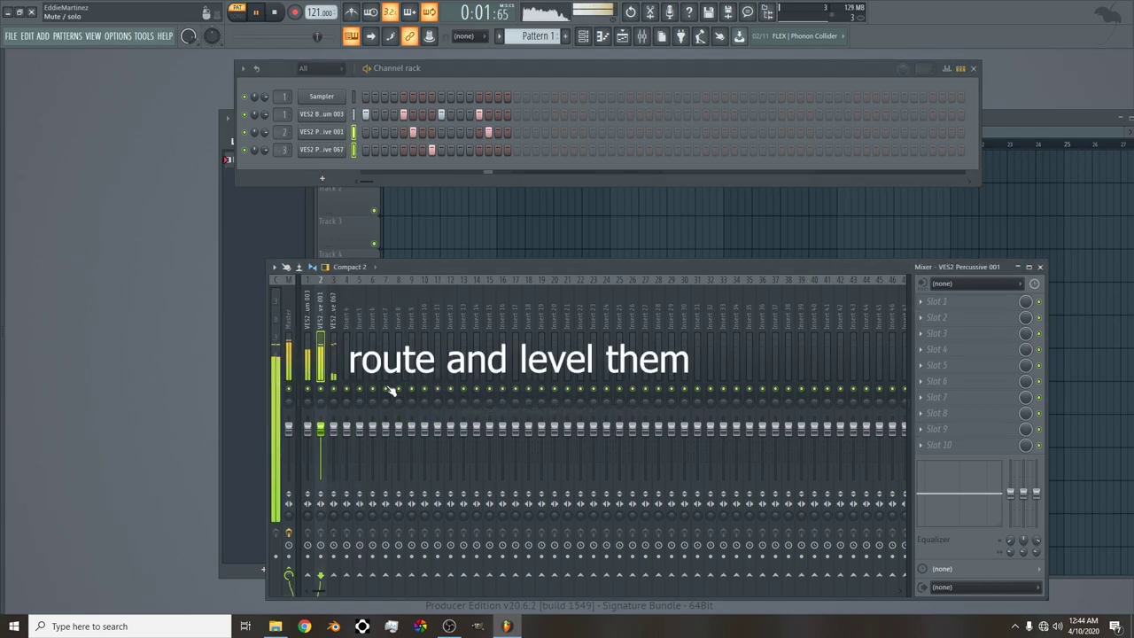
drag(320, 428, 333, 451)
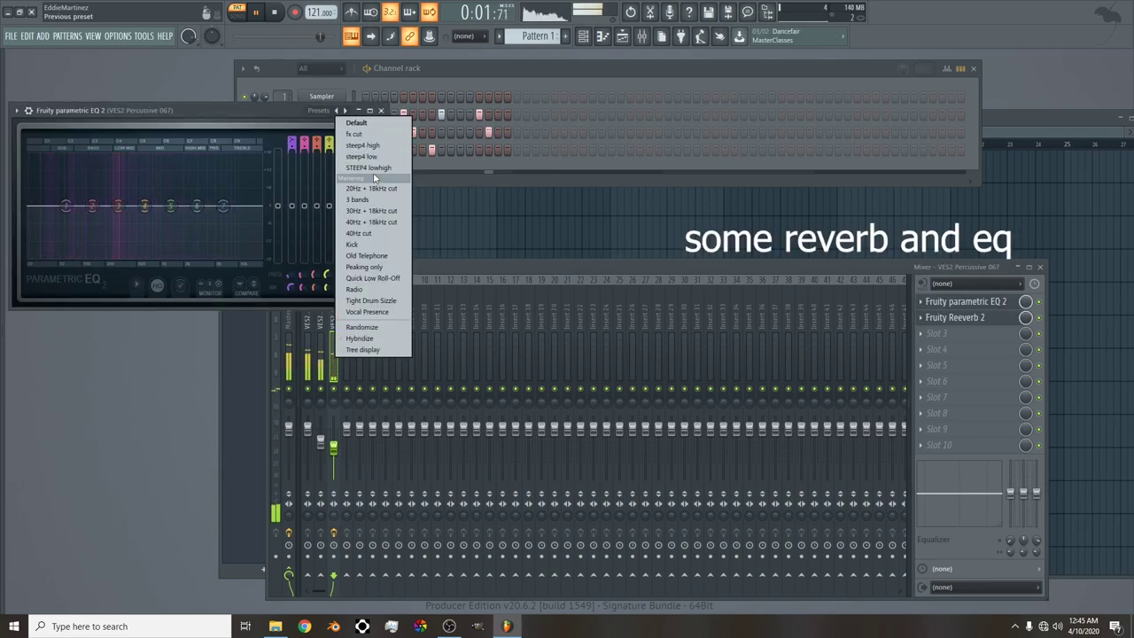
Load the fx cut EQ preset on the VES2 Percussive 067 track, raise the high-pass cutoff, and set the low-pass band's width to 70%.
click(355, 134)
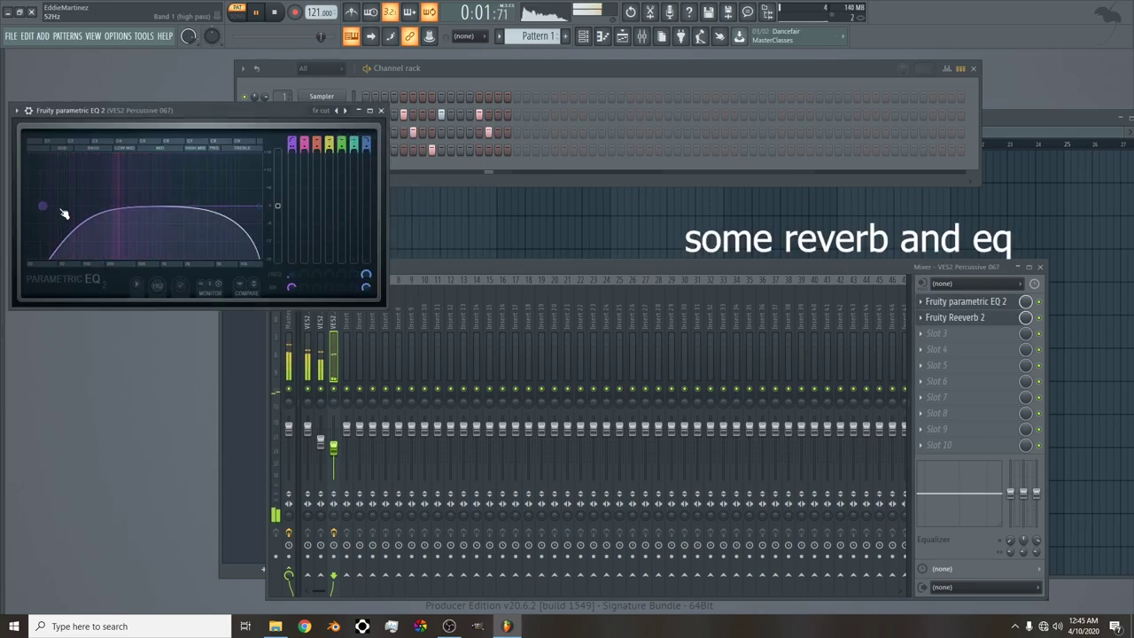
drag(43, 206, 69, 210)
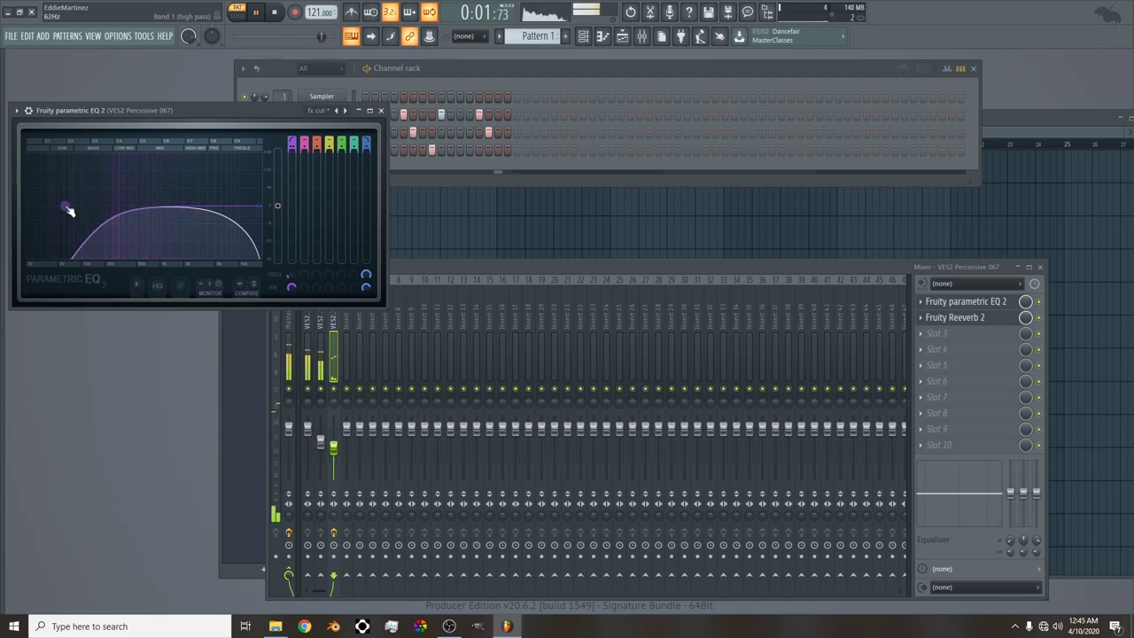
scroll(69, 211, down, 5)
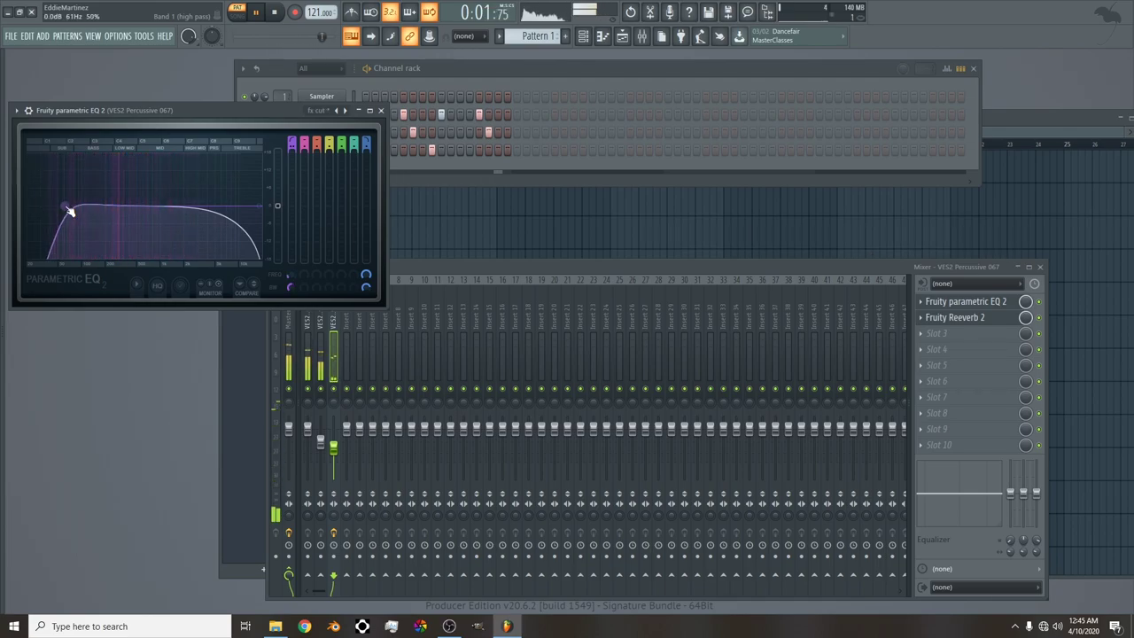
drag(69, 211, 107, 206)
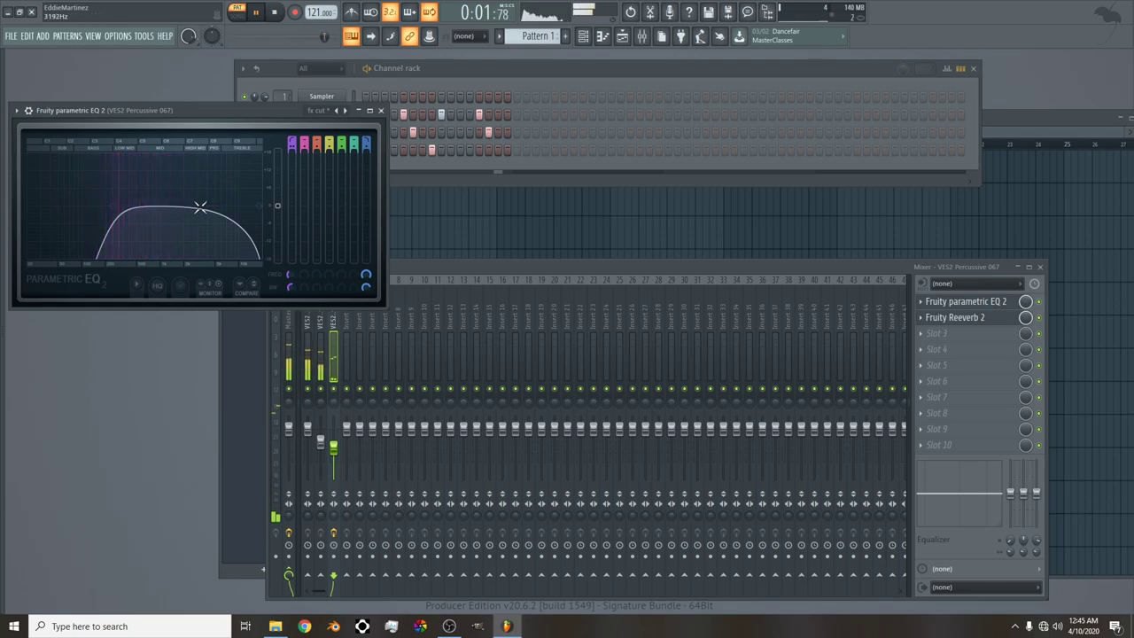
scroll(264, 210, up, 3)
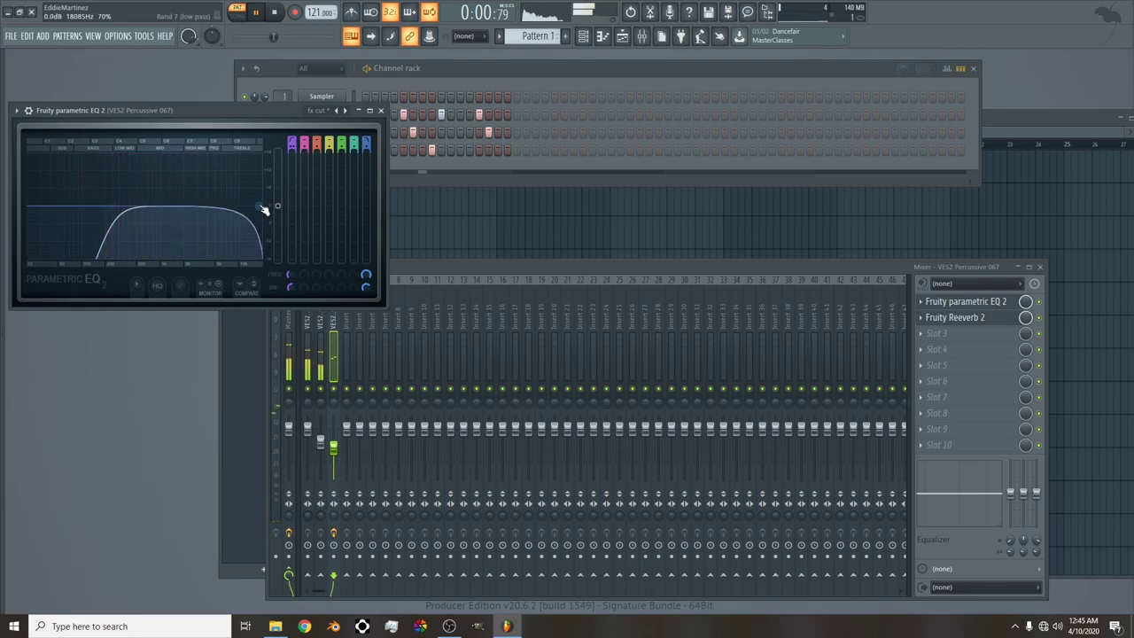
Adjust the low cut, room size and decay in the track's Fruity Reeverb 2, and set the wet level to 63%.
click(984, 319)
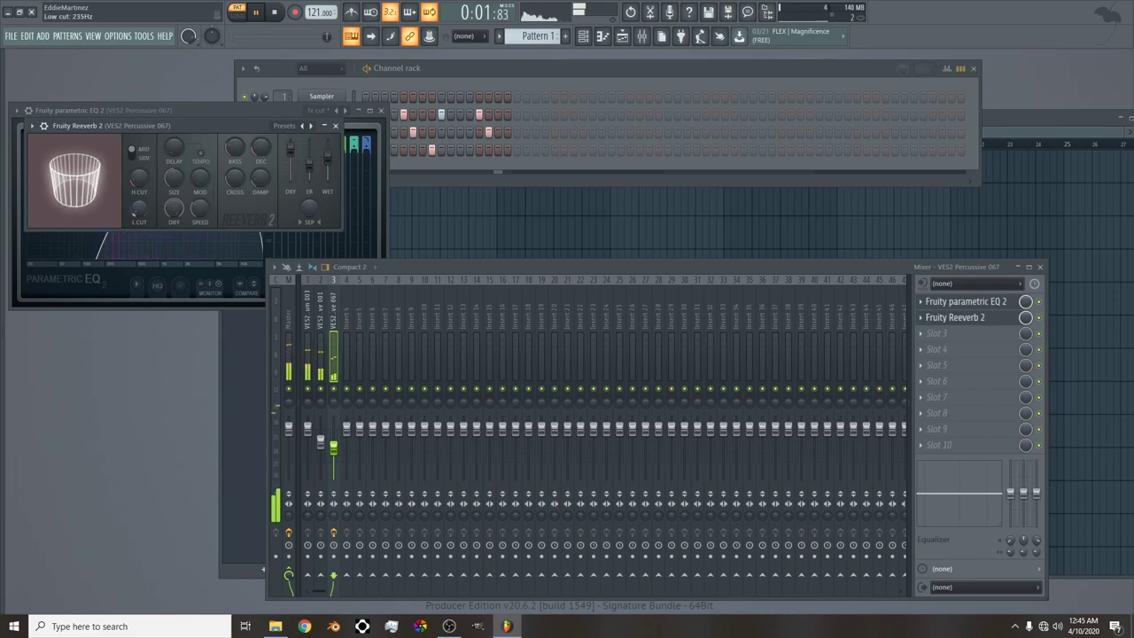
drag(183, 191, 171, 168)
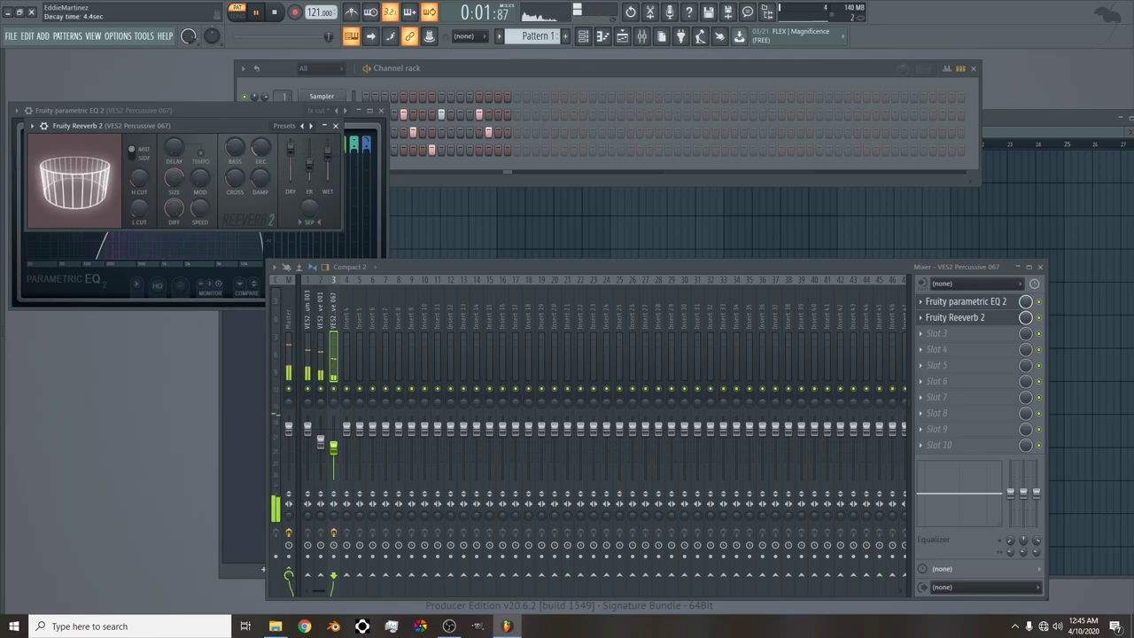
drag(261, 148, 259, 152)
drag(326, 150, 327, 160)
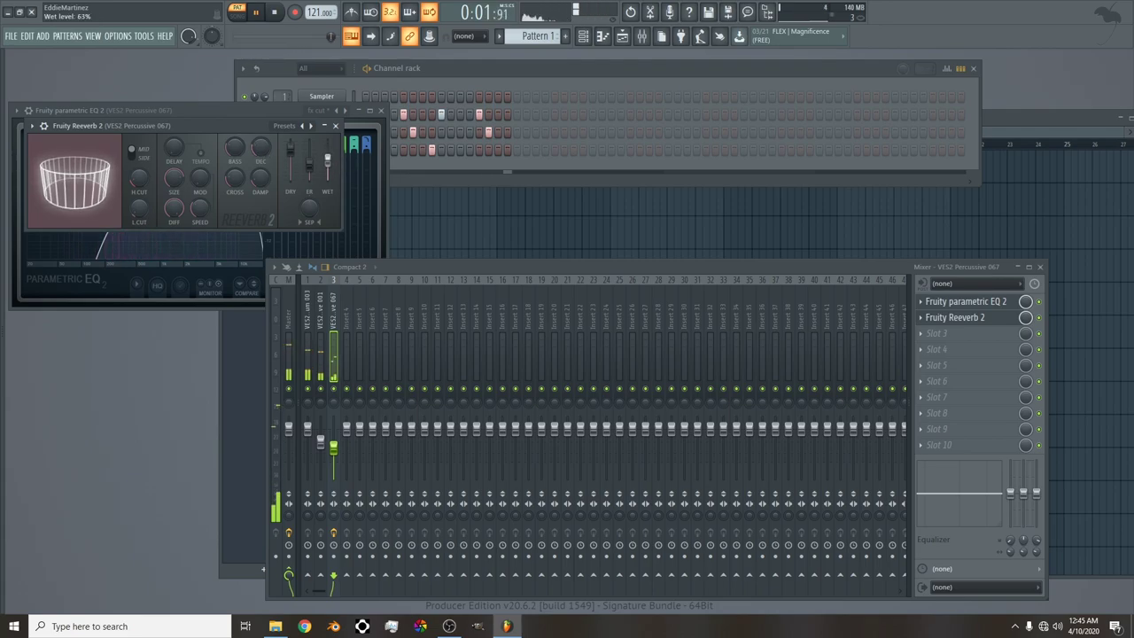
click(335, 126)
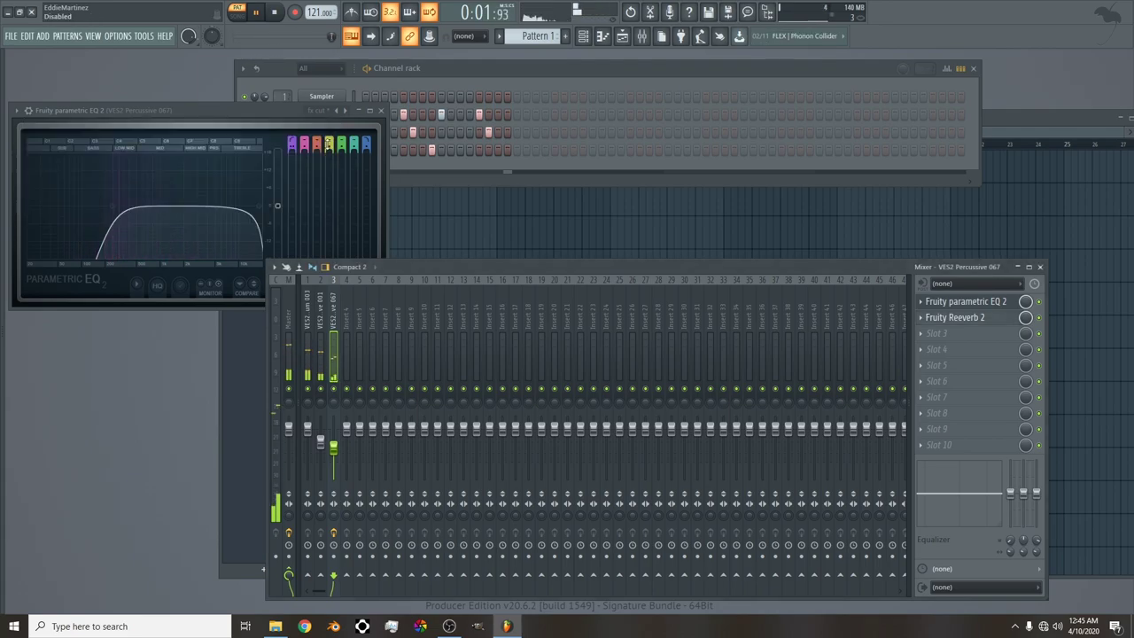
Insert Fruity Delay 2 between the EQ and the reverb, set its feedback to ping pong and its input panning to -34%.
click(931, 331)
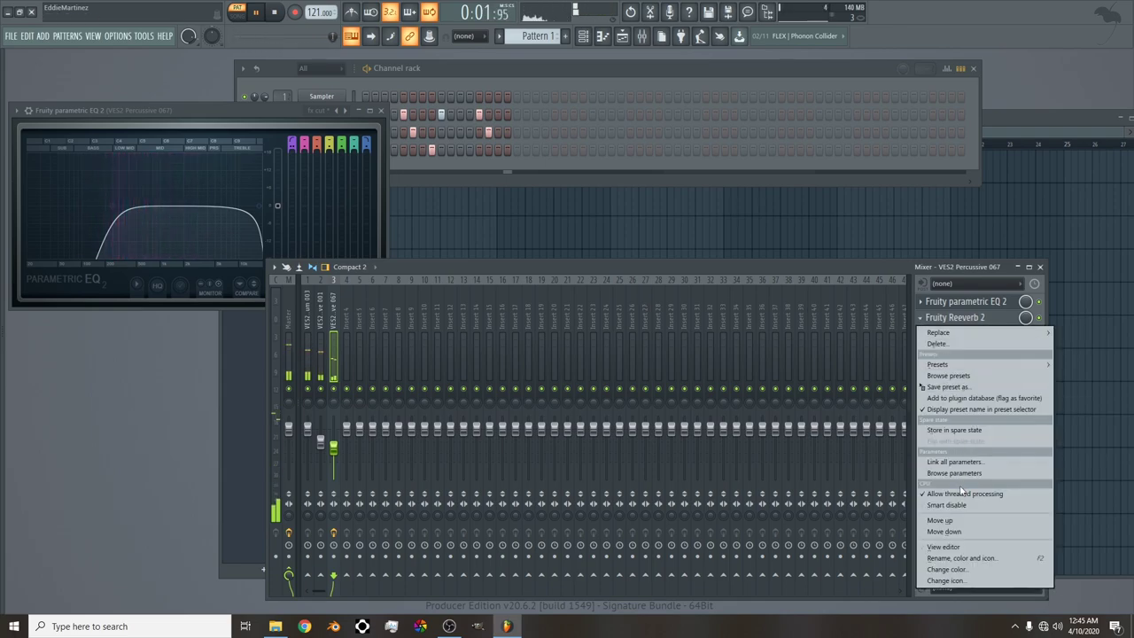
click(957, 400)
drag(171, 143, 359, 191)
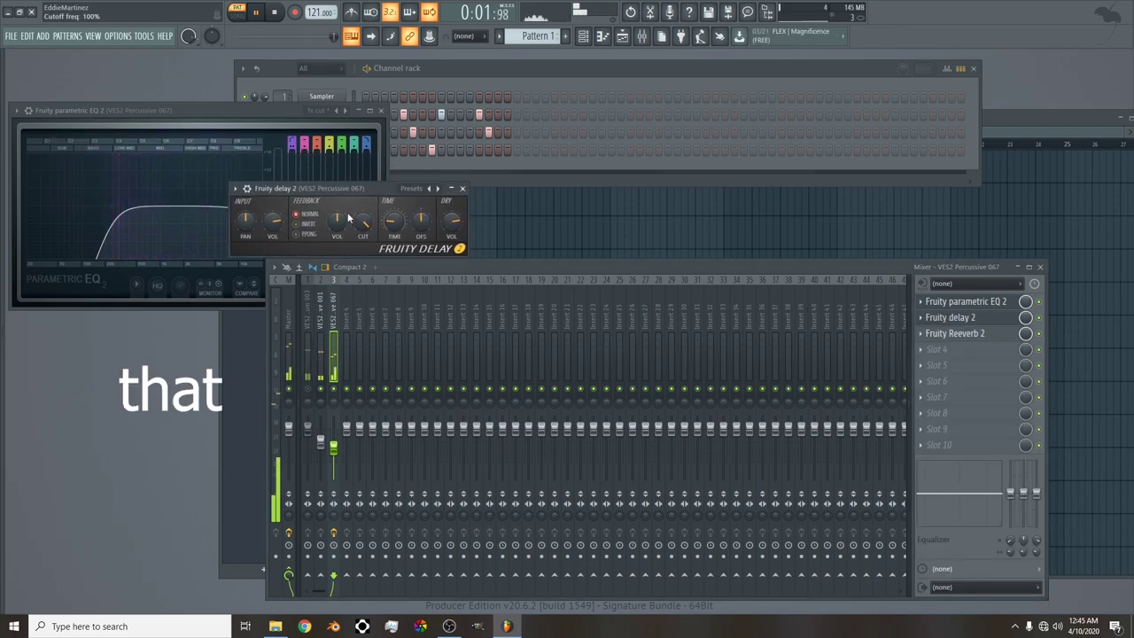
click(295, 234)
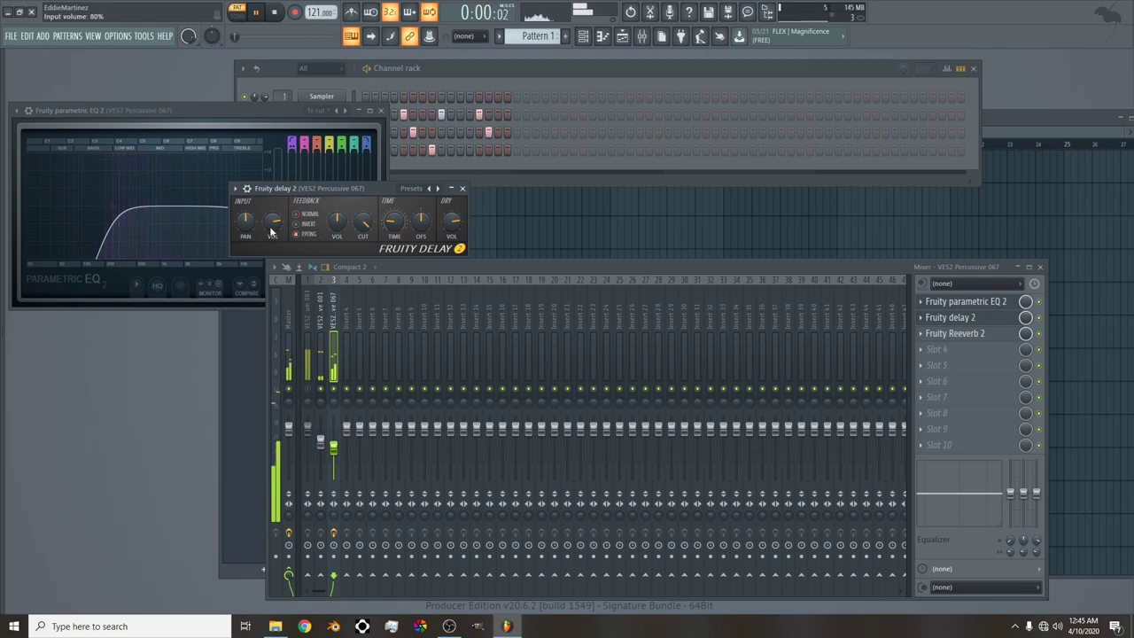
drag(252, 225, 251, 255)
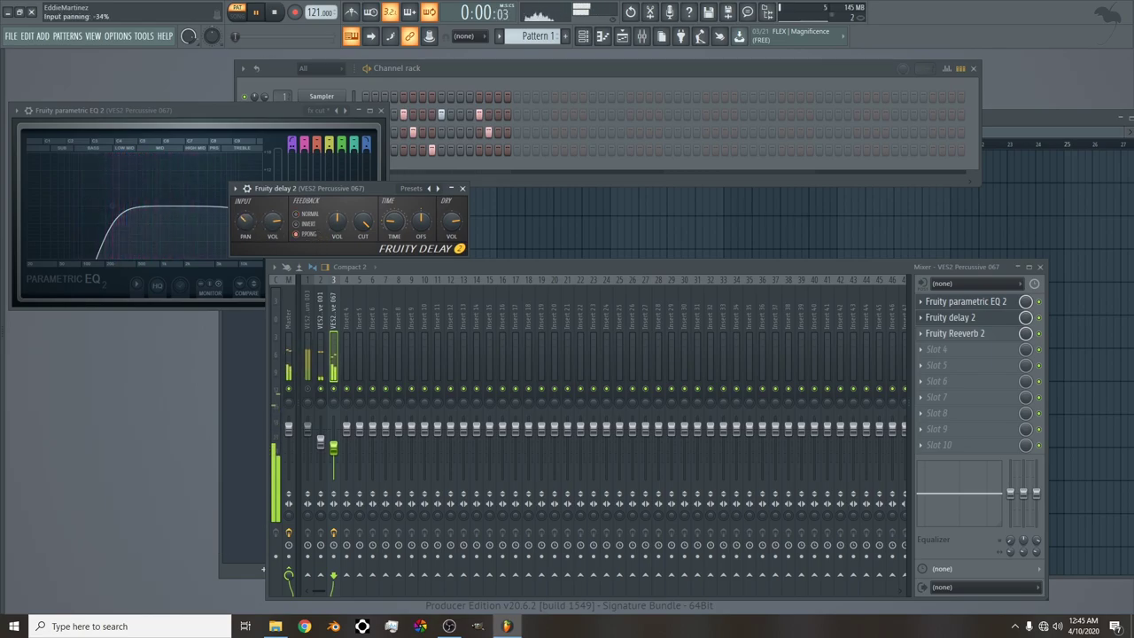
In Fruity Delay 2, reset the input panning, switch the feedback to normal, adjust the time, and raise the feedback and dry volumes.
right_click(251, 225)
click(280, 231)
click(297, 214)
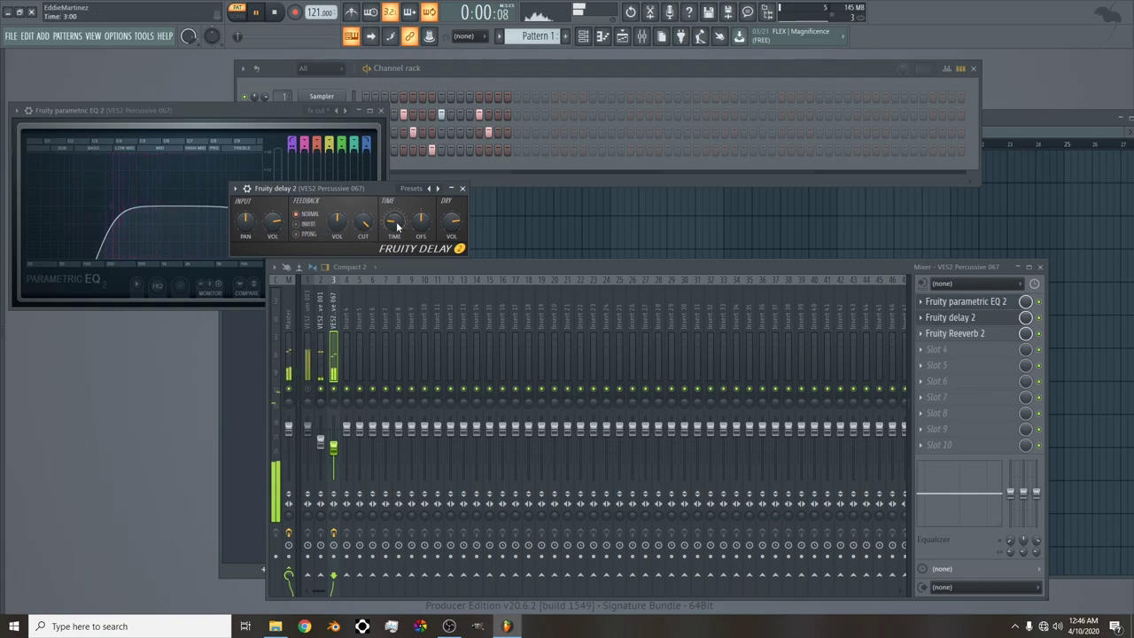
drag(394, 221, 395, 216)
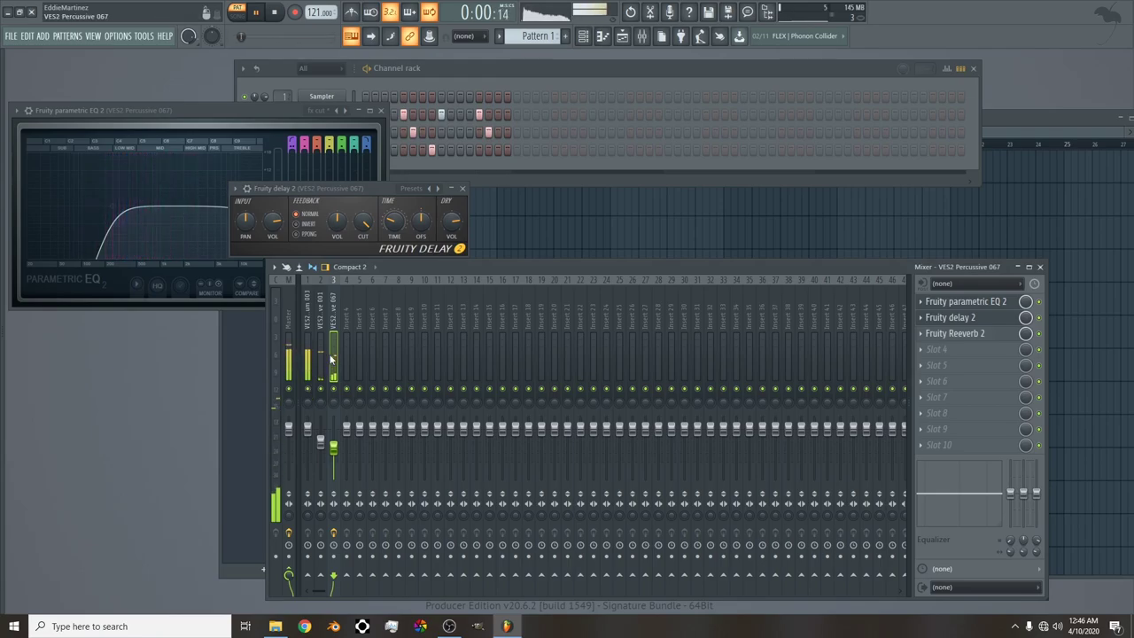
scroll(396, 225, down, 3)
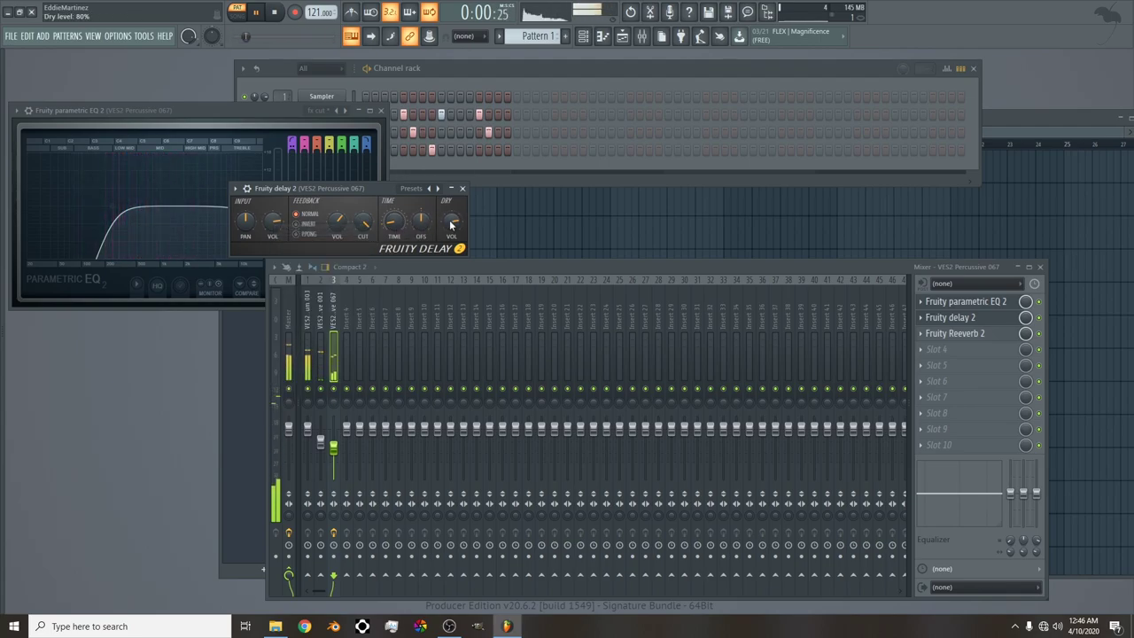
drag(452, 221, 452, 210)
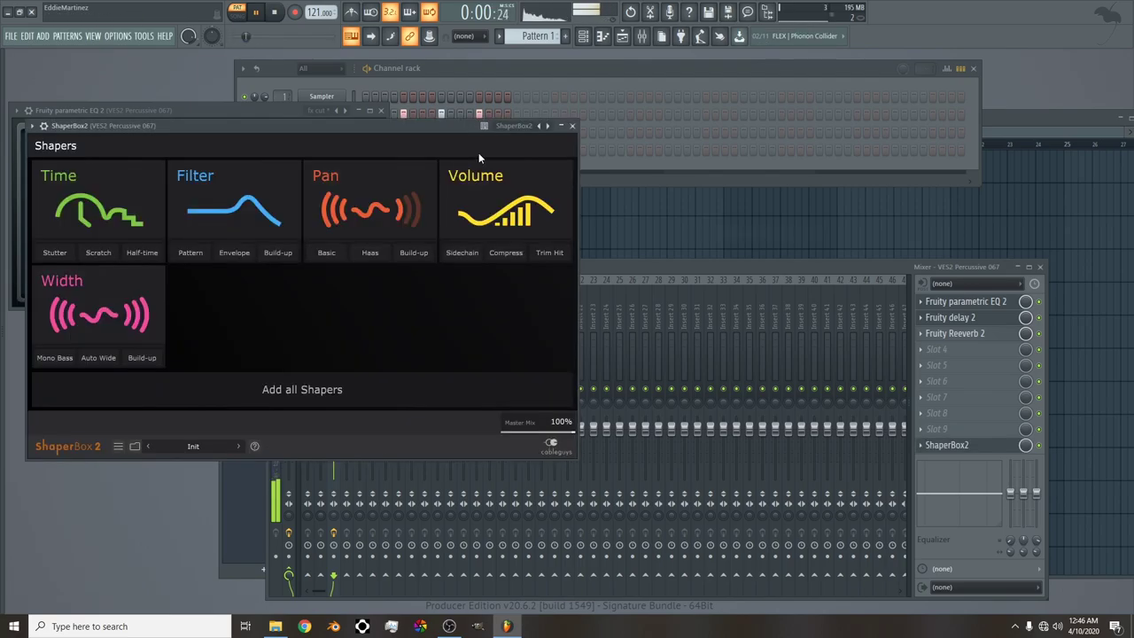
Apply ShaperBox 2's Volume Sidechain shaper to the VES2 Percussive 067 track and close the ShaperBox and delay windows.
click(470, 254)
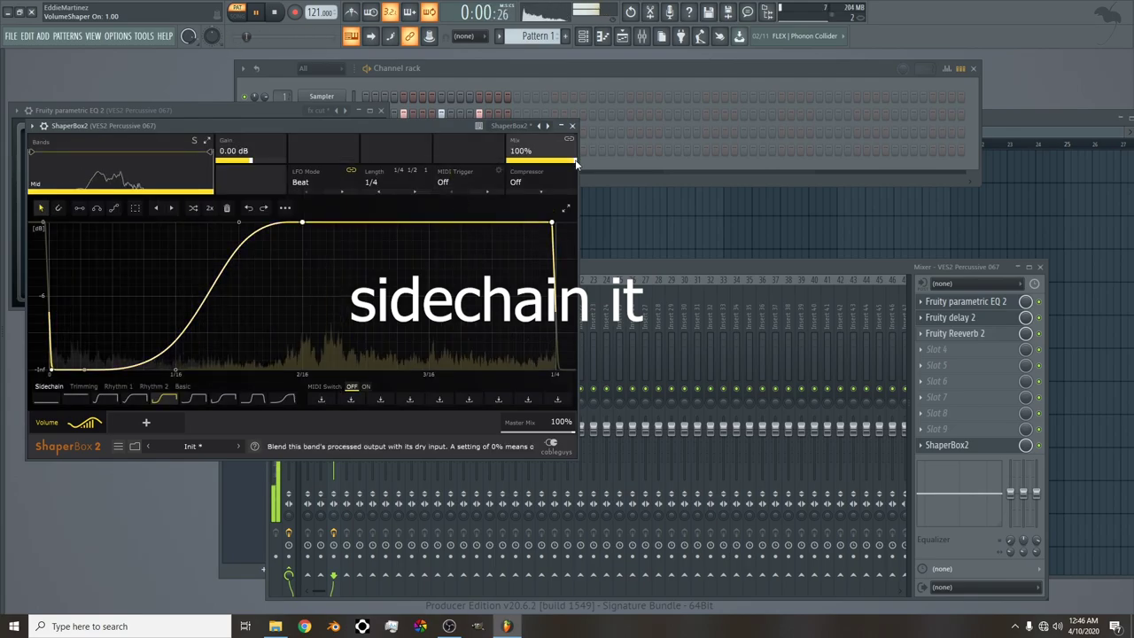
click(571, 125)
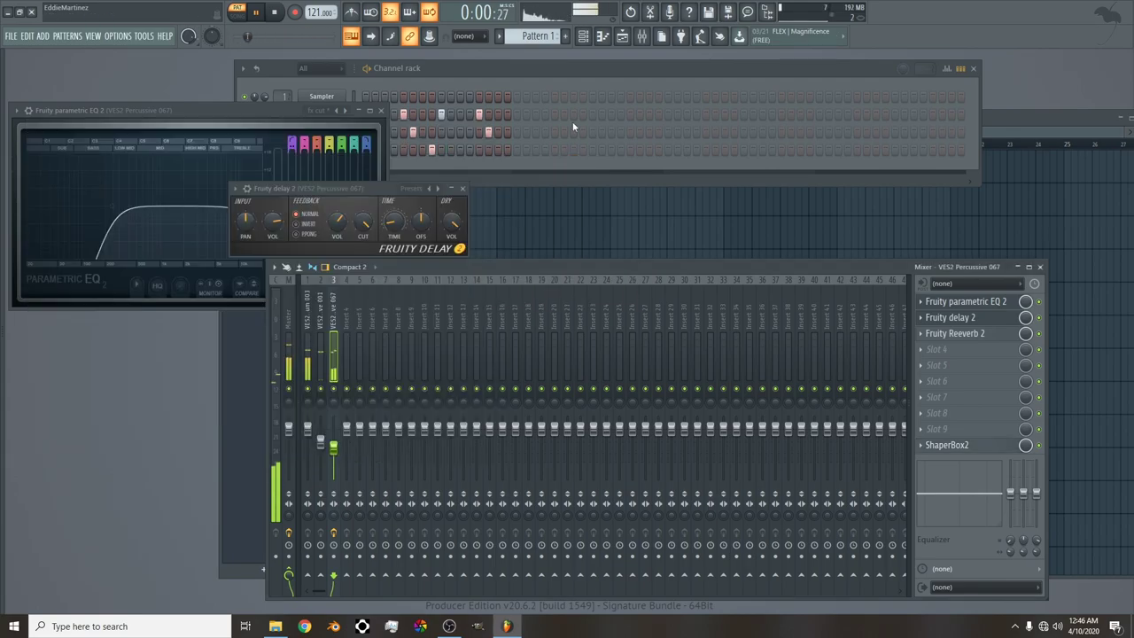
click(463, 188)
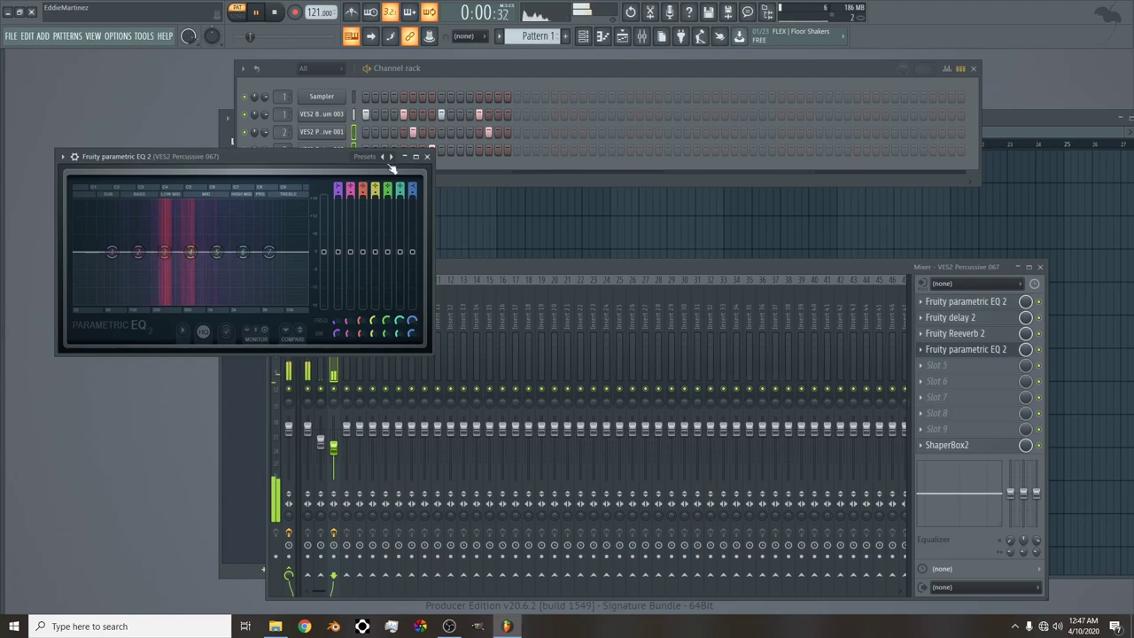
Try the steep4 high preset in the second EQ on the VES2 Percussive 067 track with the low-pass cutoff at about 1.1 kHz.
click(390, 157)
click(417, 192)
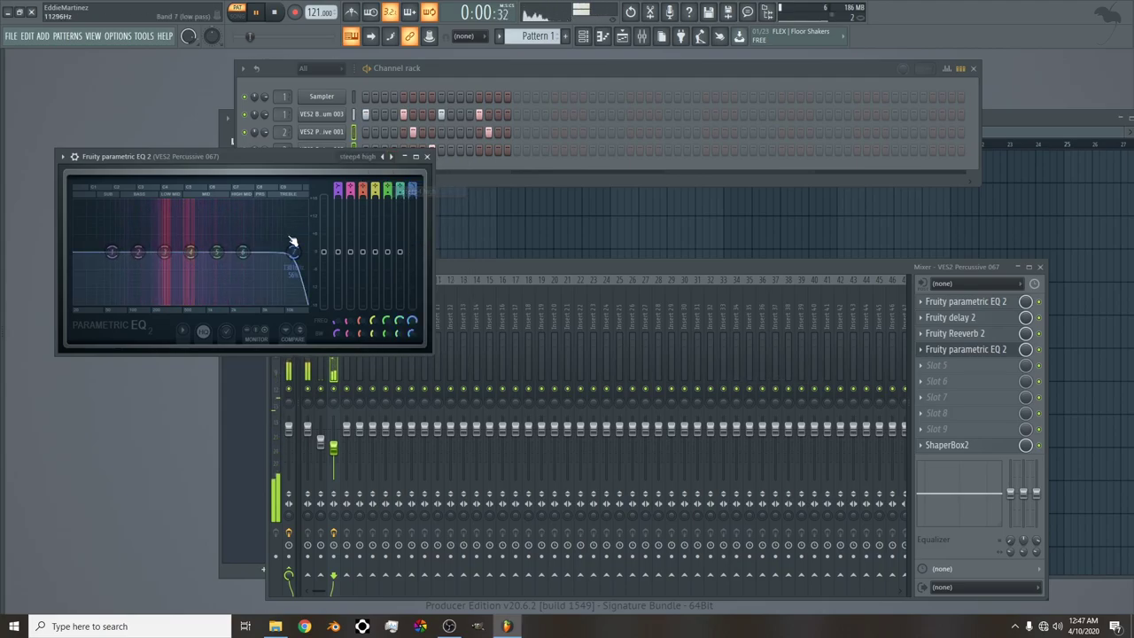
drag(293, 251, 197, 252)
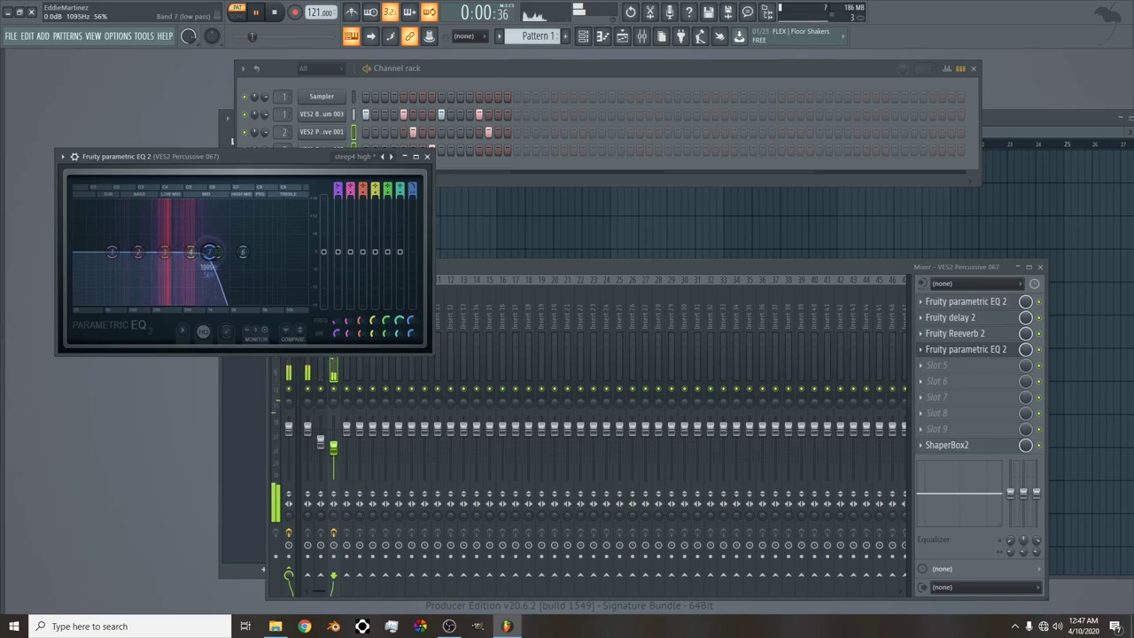
drag(209, 252, 213, 252)
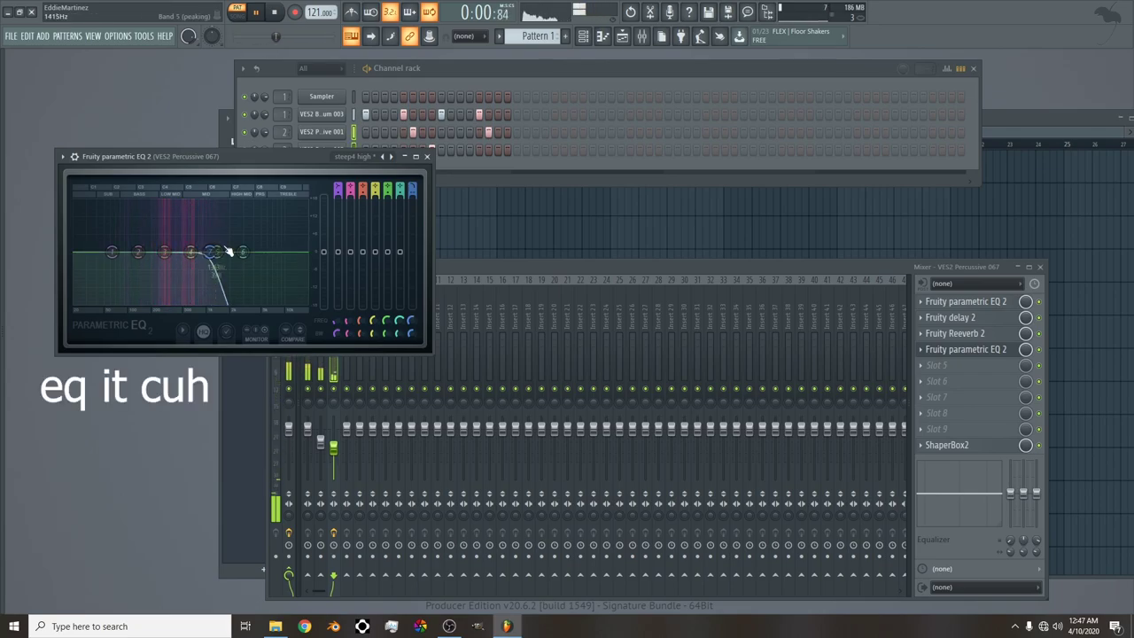
Load the STEEP4 lowhigh preset in the second EQ, raise the high-pass cutoff to about 233 Hz, and lower the low-pass cutoff.
click(386, 158)
click(416, 207)
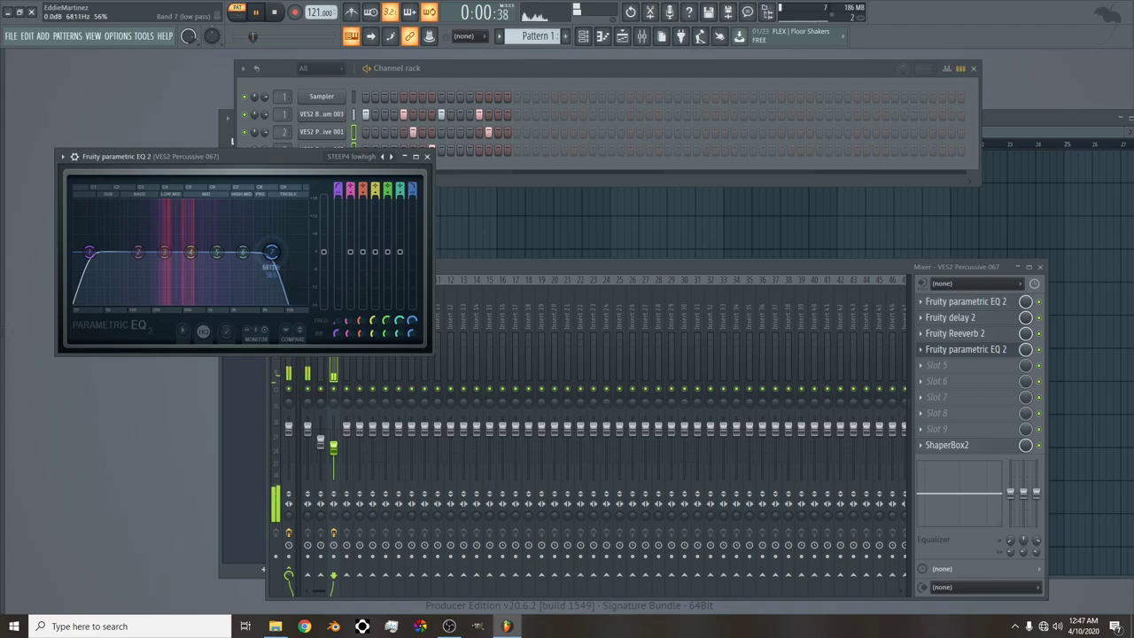
drag(275, 251, 241, 252)
drag(89, 252, 149, 252)
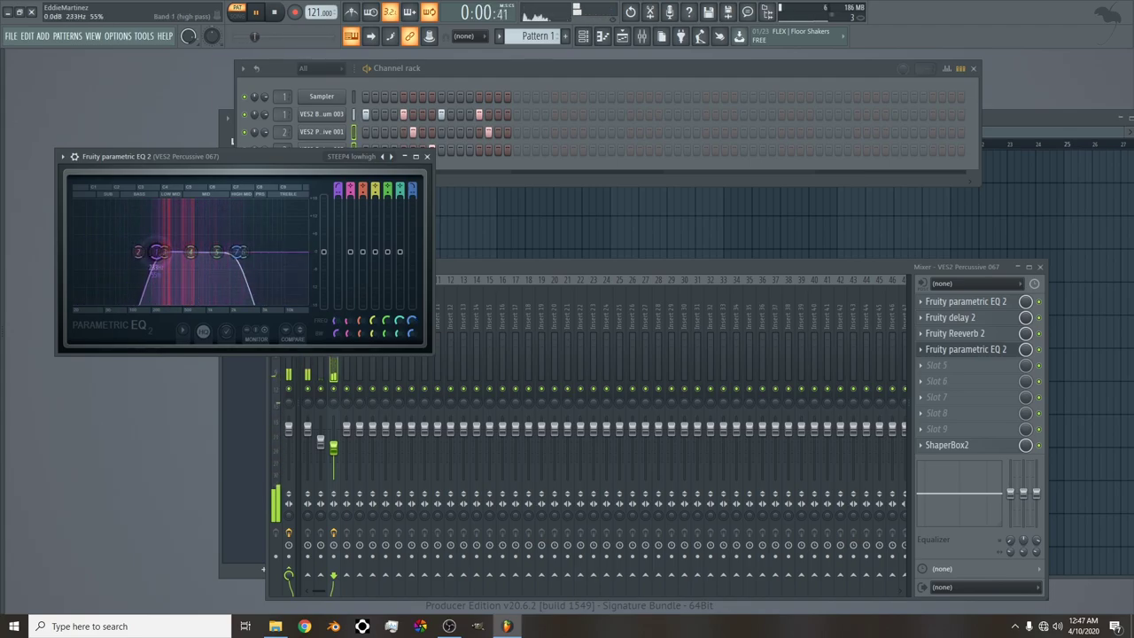
drag(240, 251, 238, 254)
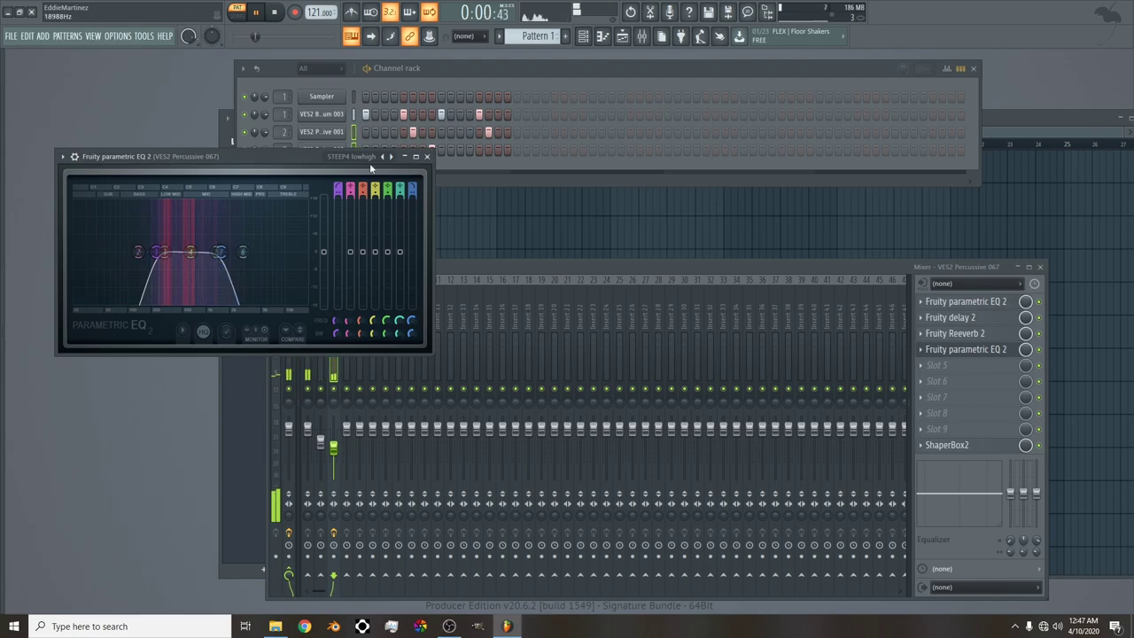
click(426, 155)
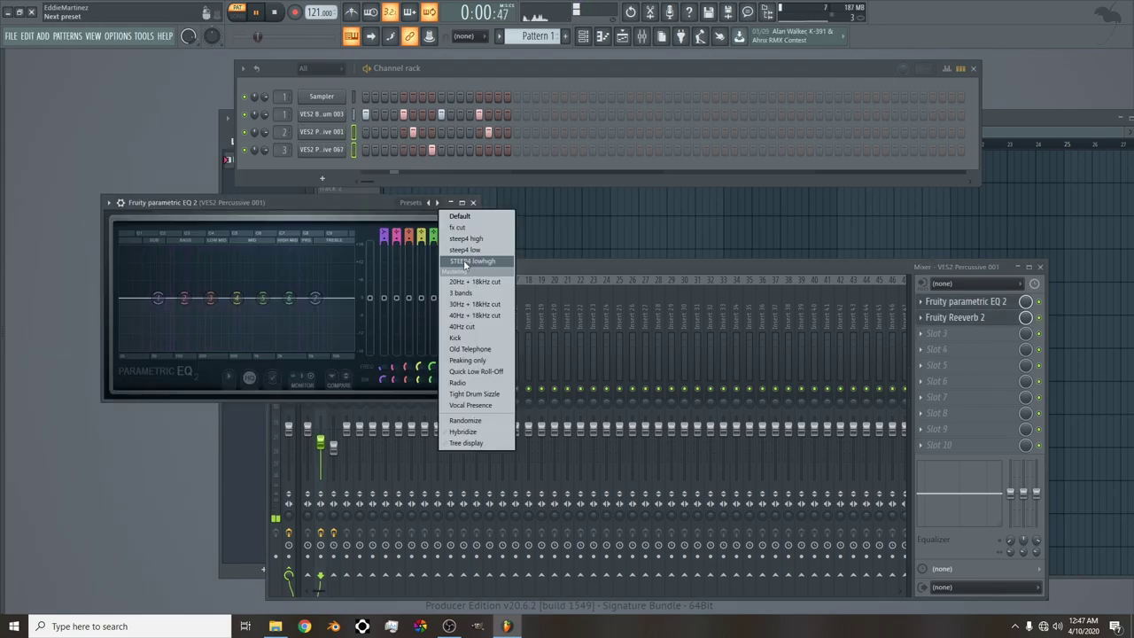
Load the STEEP4 lowhigh EQ preset on the VES2 Percussive 001 track, adjust the high-pass cutoff, and lower the low-pass cutoff.
click(454, 258)
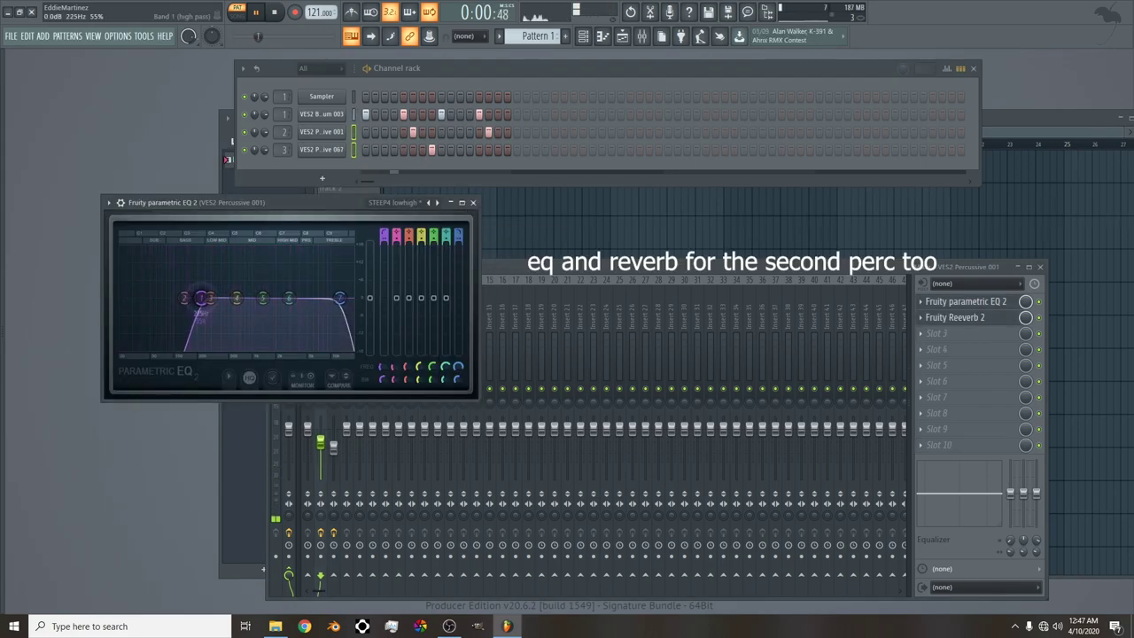
drag(201, 298, 157, 298)
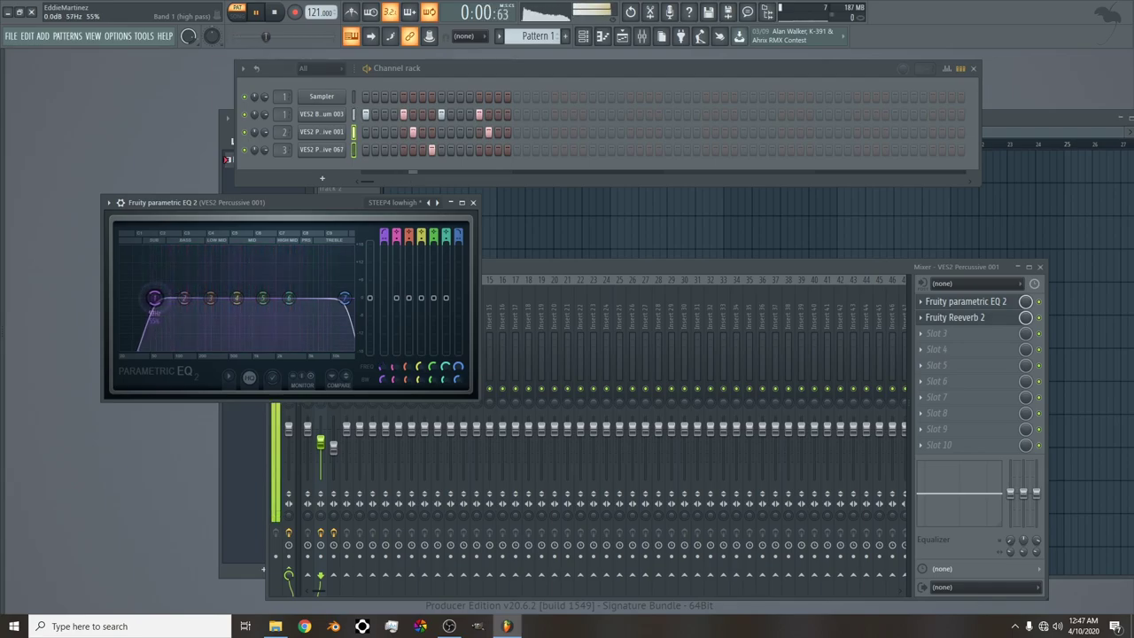
drag(343, 298, 239, 298)
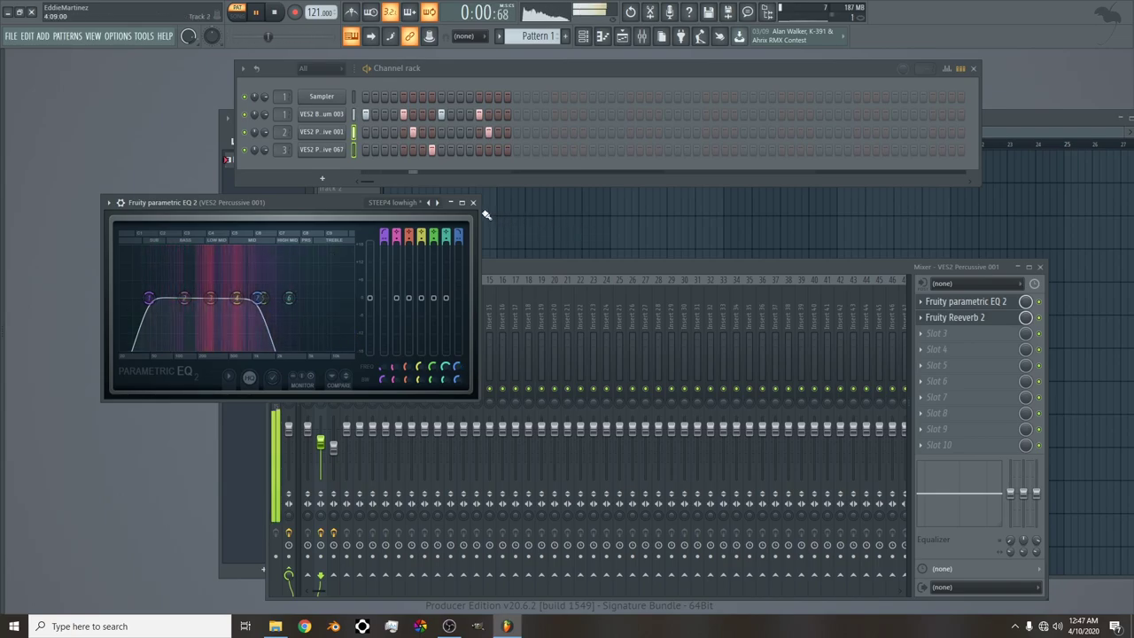
click(474, 203)
Raise the wet level of Fruity Reeverb 2 on the VES2 Percussive 001 track.
click(955, 319)
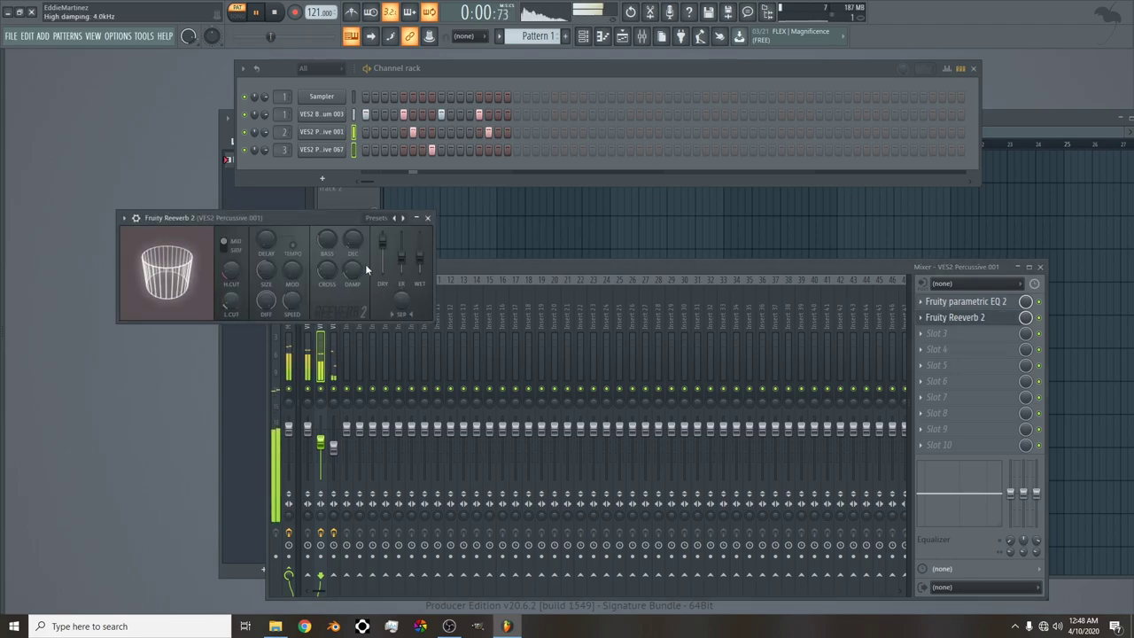
click(319, 356)
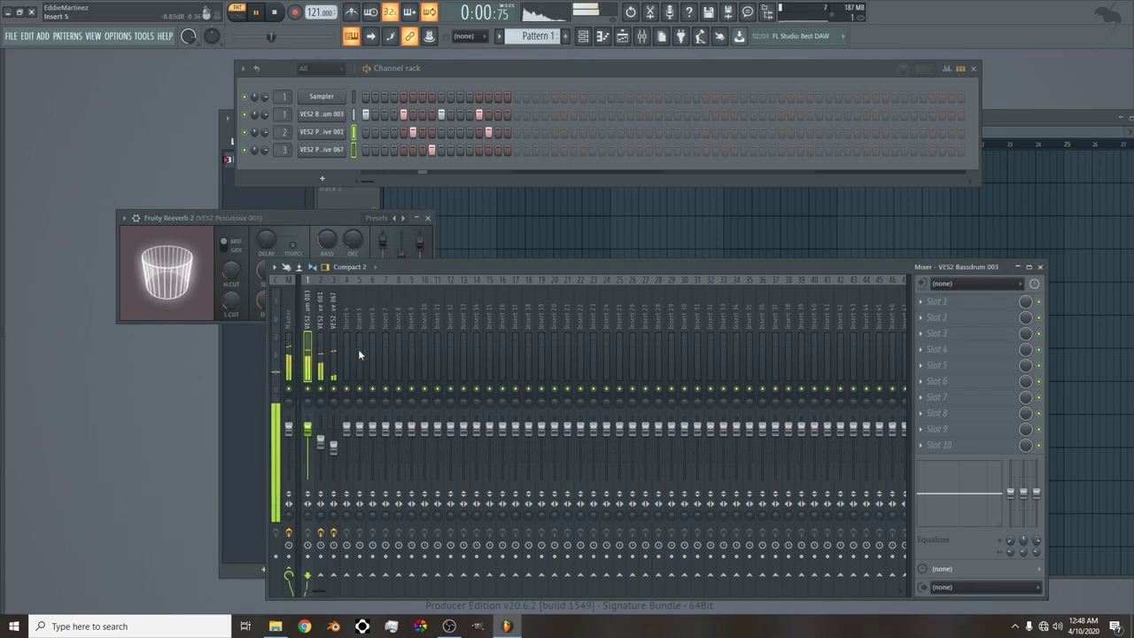
click(351, 240)
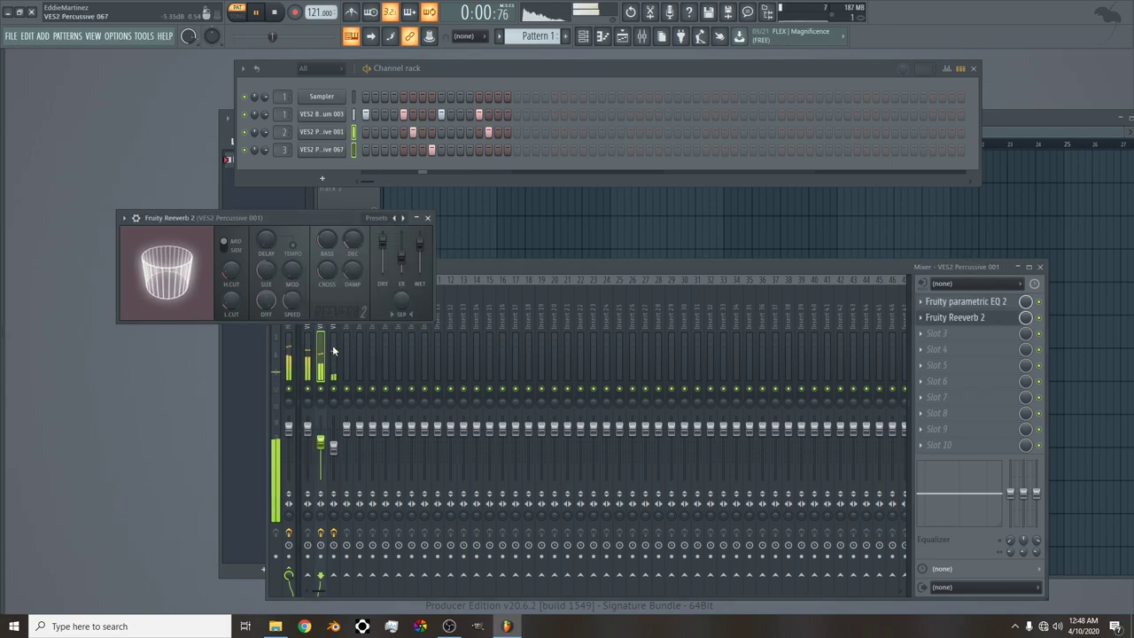
click(389, 343)
Recheck the VES2 Percussive 001 track's EQ curve and reduce its Fruity Reeverb 2 room size to about 6.
click(937, 305)
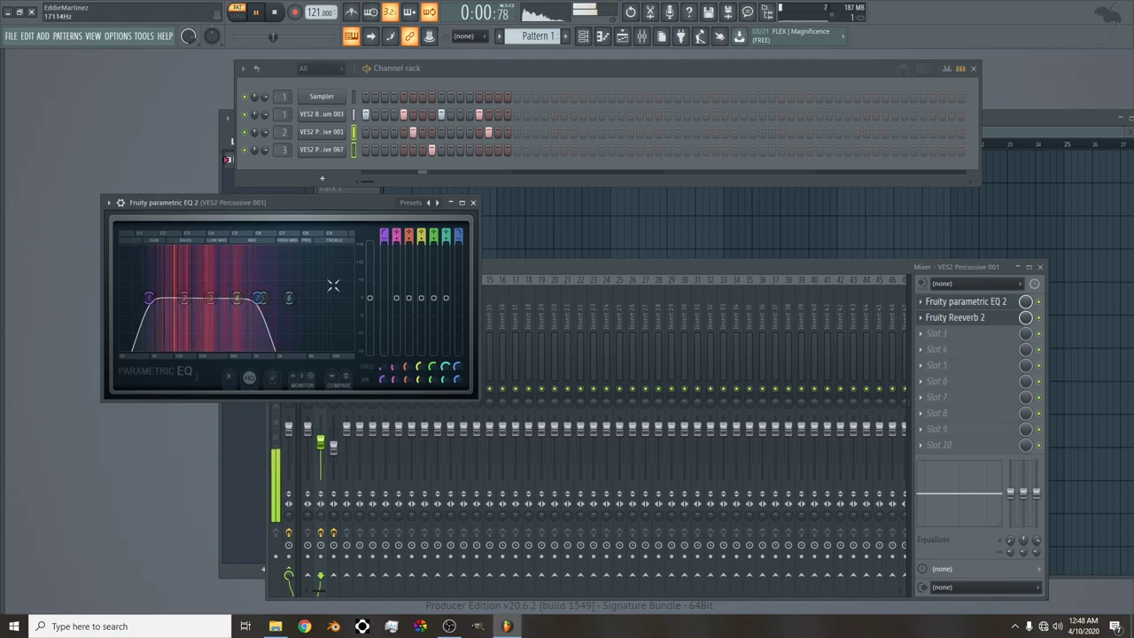
drag(277, 298, 273, 302)
click(473, 203)
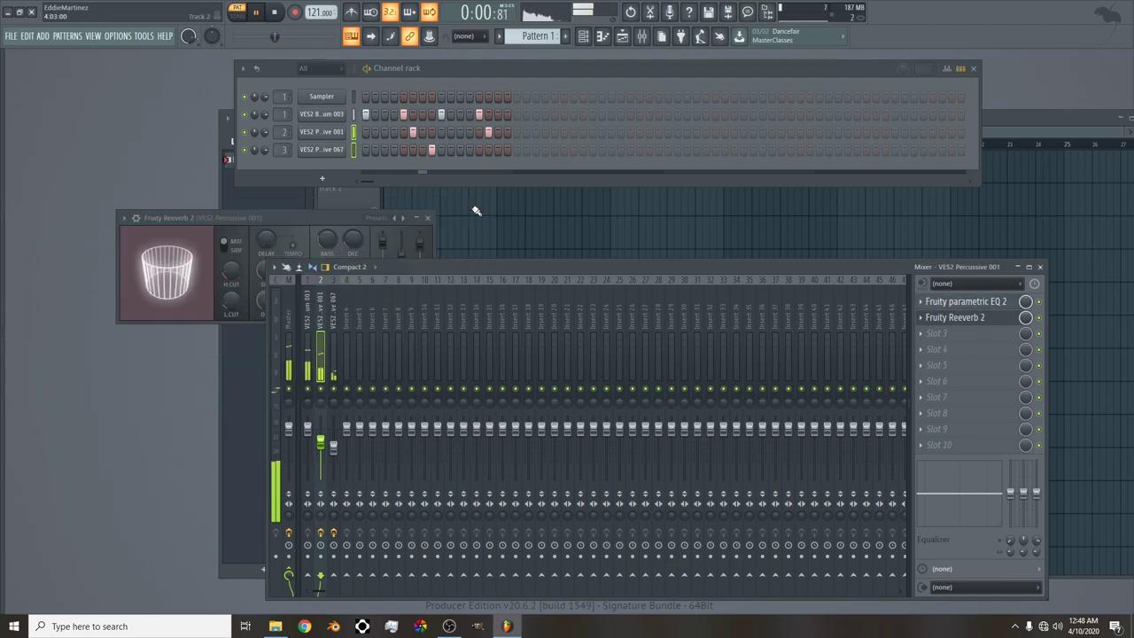
click(426, 219)
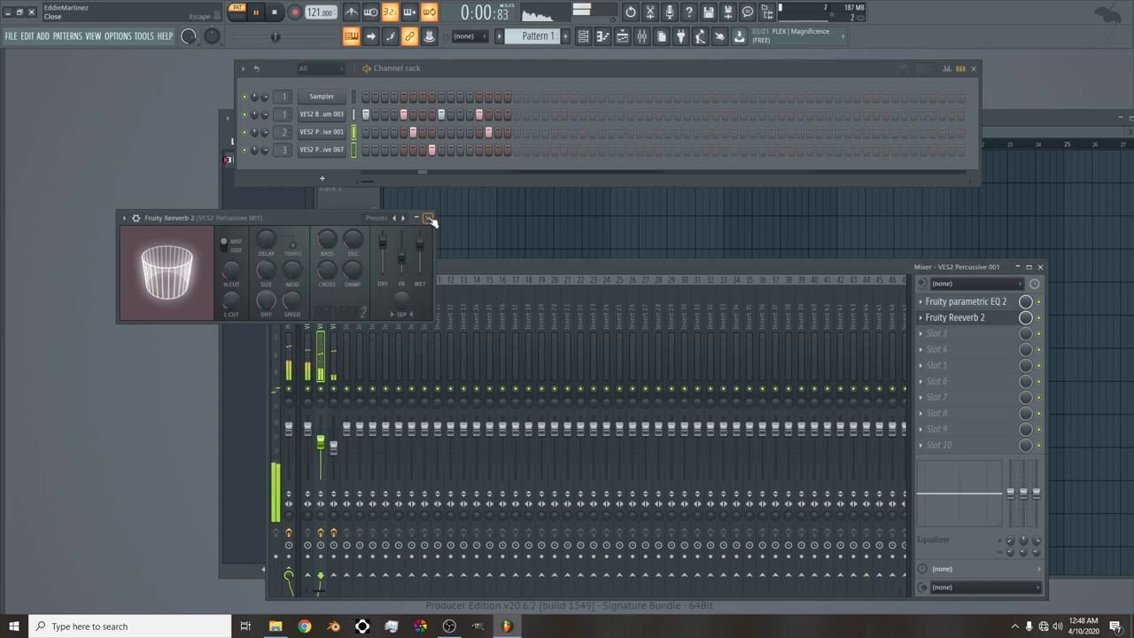
click(980, 319)
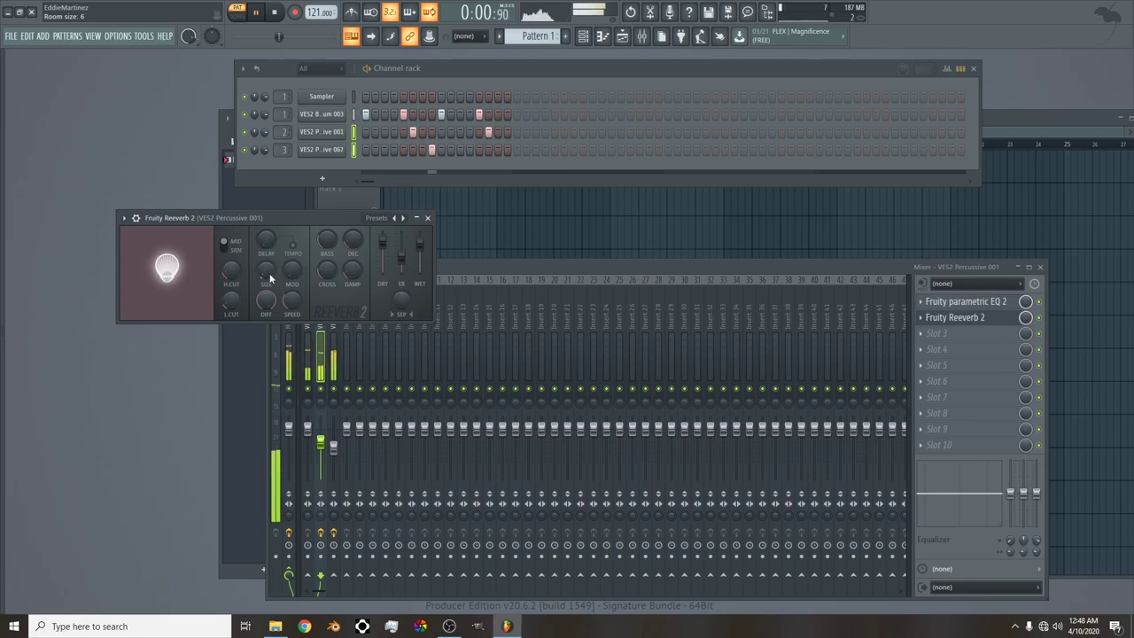
click(428, 218)
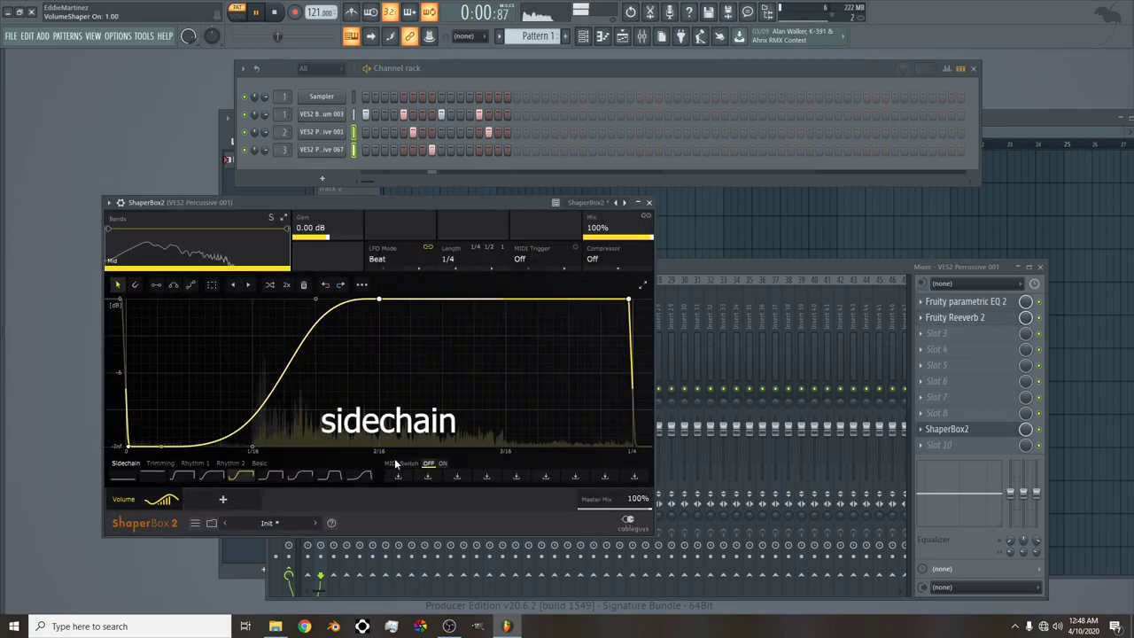
Reduce the mix of the ShaperBox 2 sidechain volume shape on the VES2 Percussive 001 track to about 83%.
drag(630, 237, 631, 255)
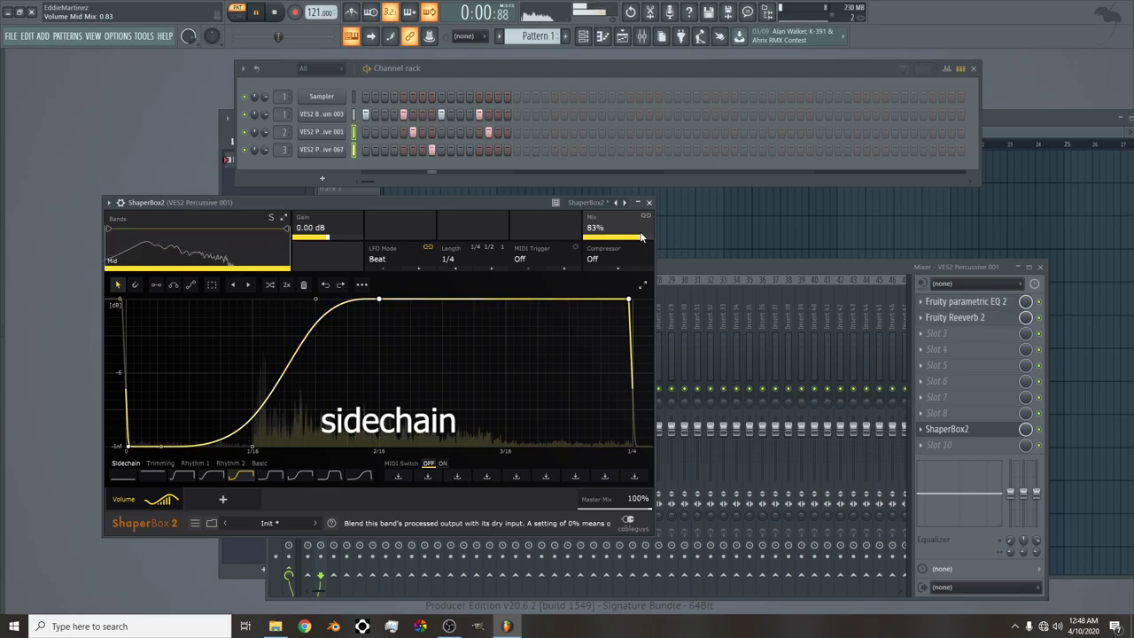
click(648, 202)
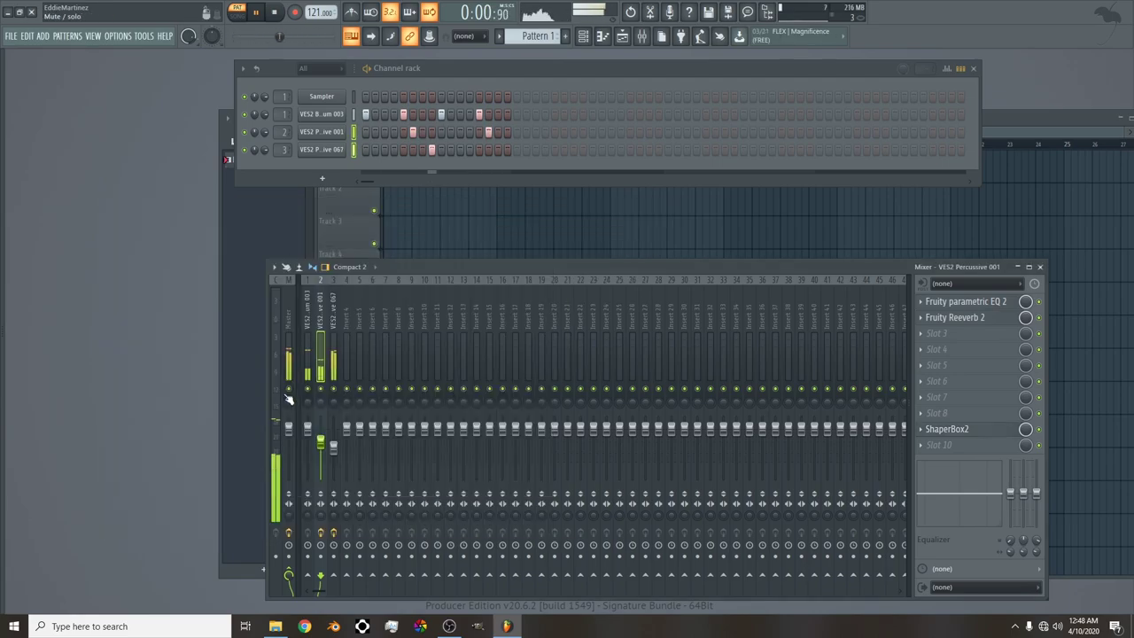
Add the VES2 Toms 001 sample from the browser as a new channel and place a hit on its fourth step.
mouse_move(2, 347)
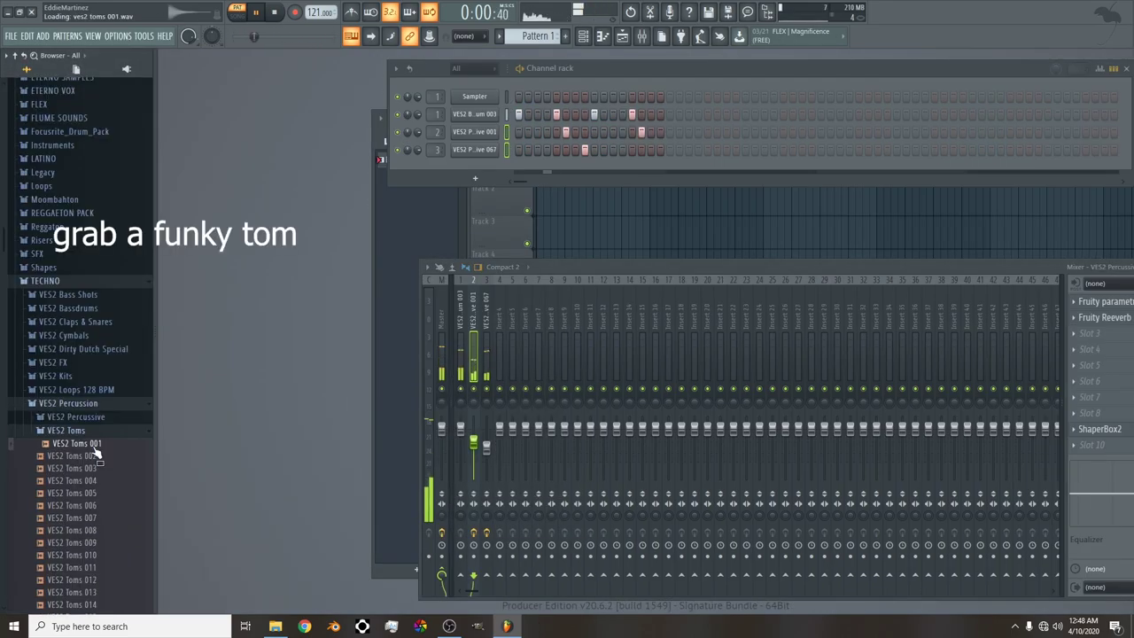
drag(71, 435, 366, 208)
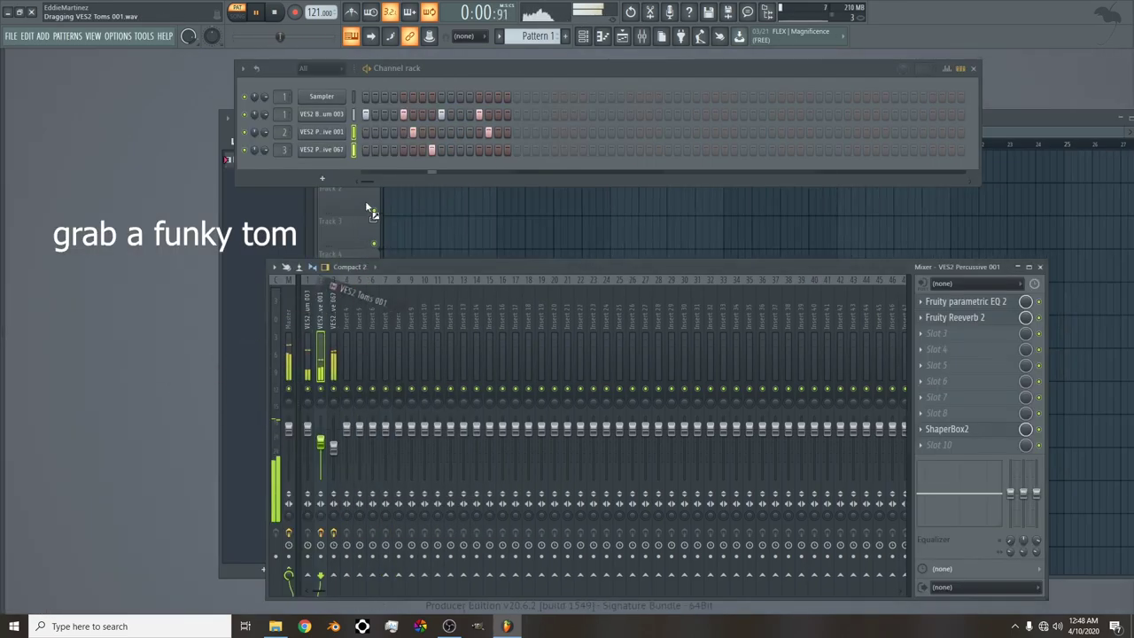
drag(325, 173, 328, 170)
click(393, 167)
Pitch the VES2 Toms 001 sample down by about 400 cents in its channel settings.
click(342, 169)
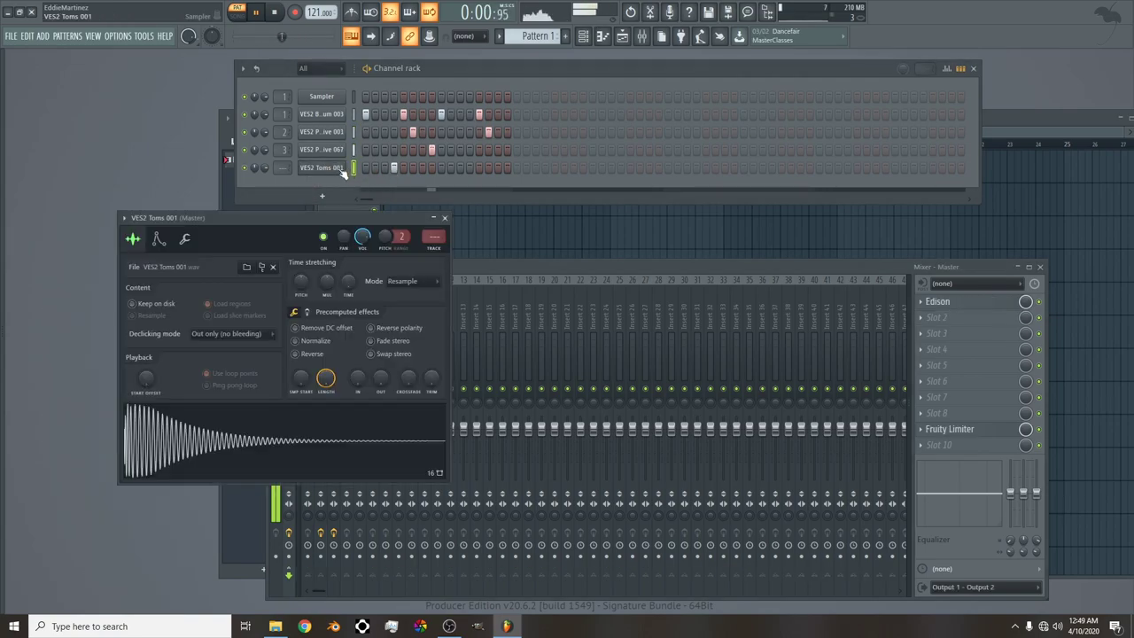
right_click(270, 469)
click(326, 282)
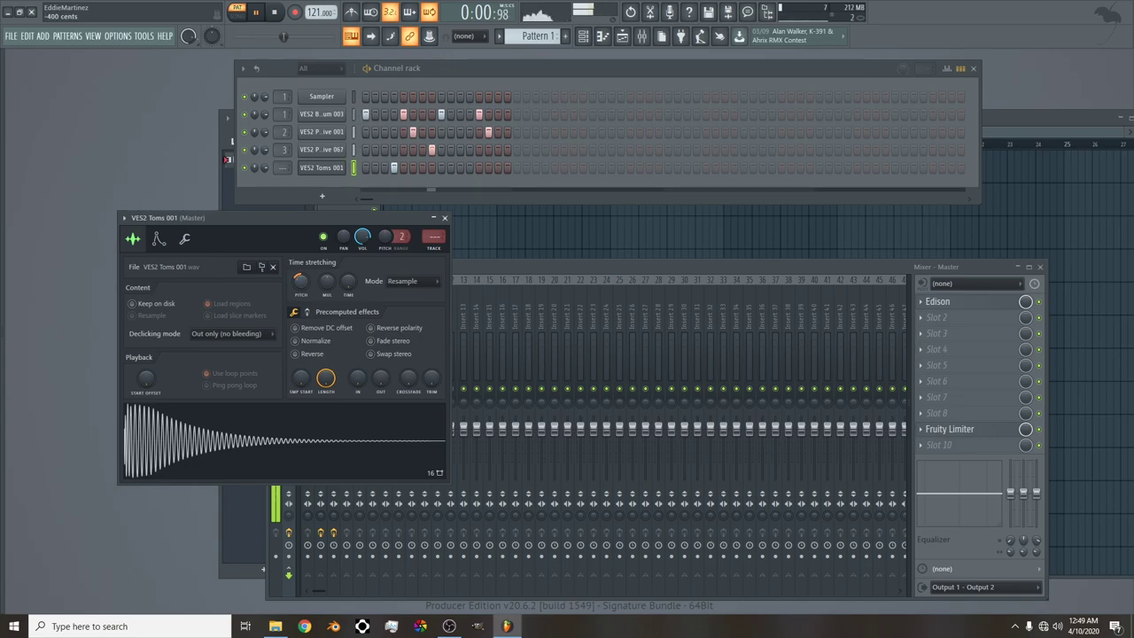
drag(302, 282, 302, 282)
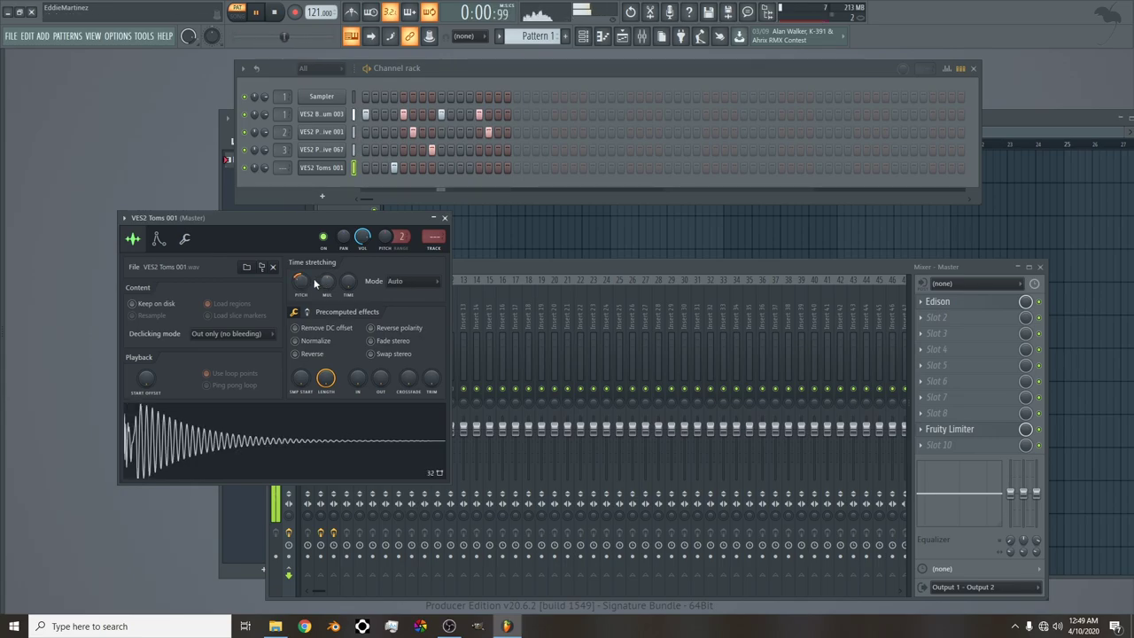
click(446, 218)
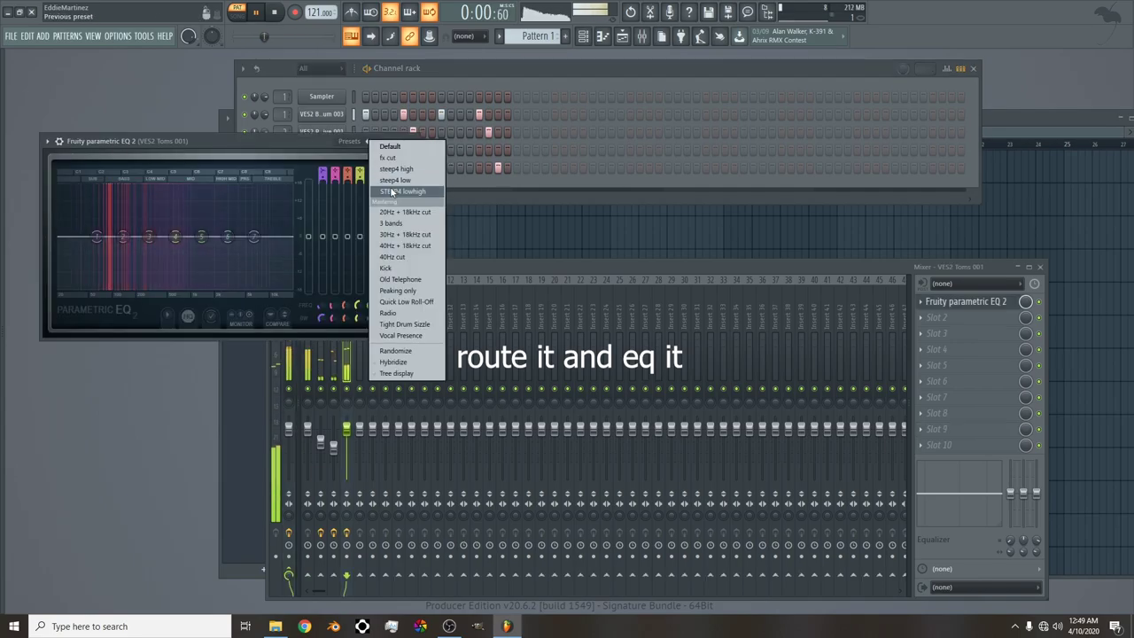
Load the STEEP4 lowhigh EQ preset on the VES2 Toms 001 track and lower the low-pass cutoff.
click(405, 190)
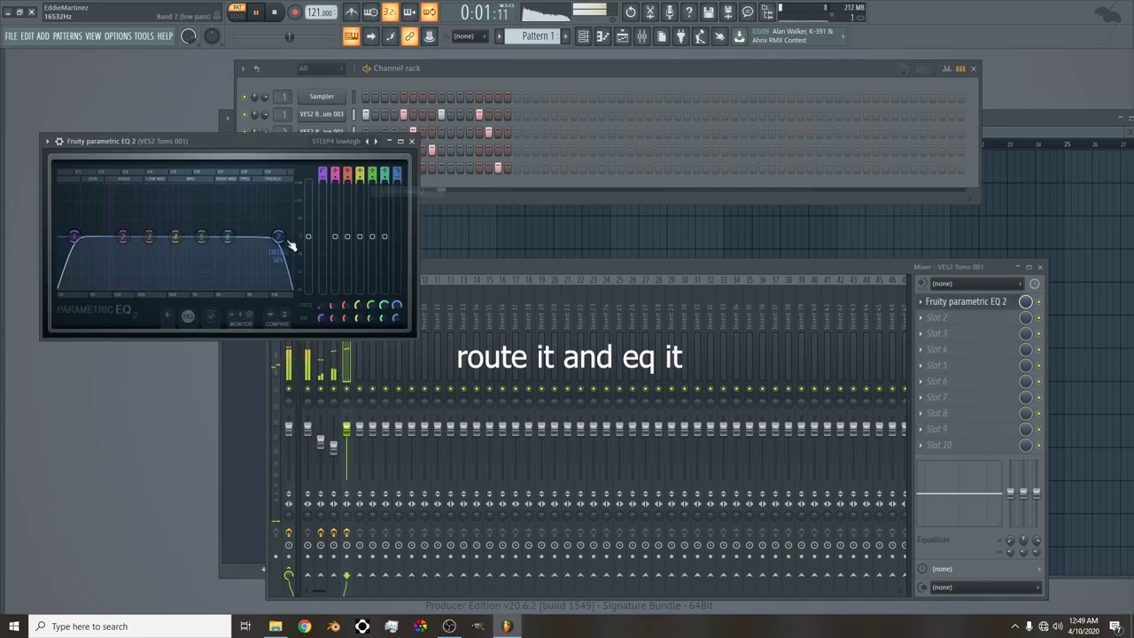
drag(274, 236, 173, 237)
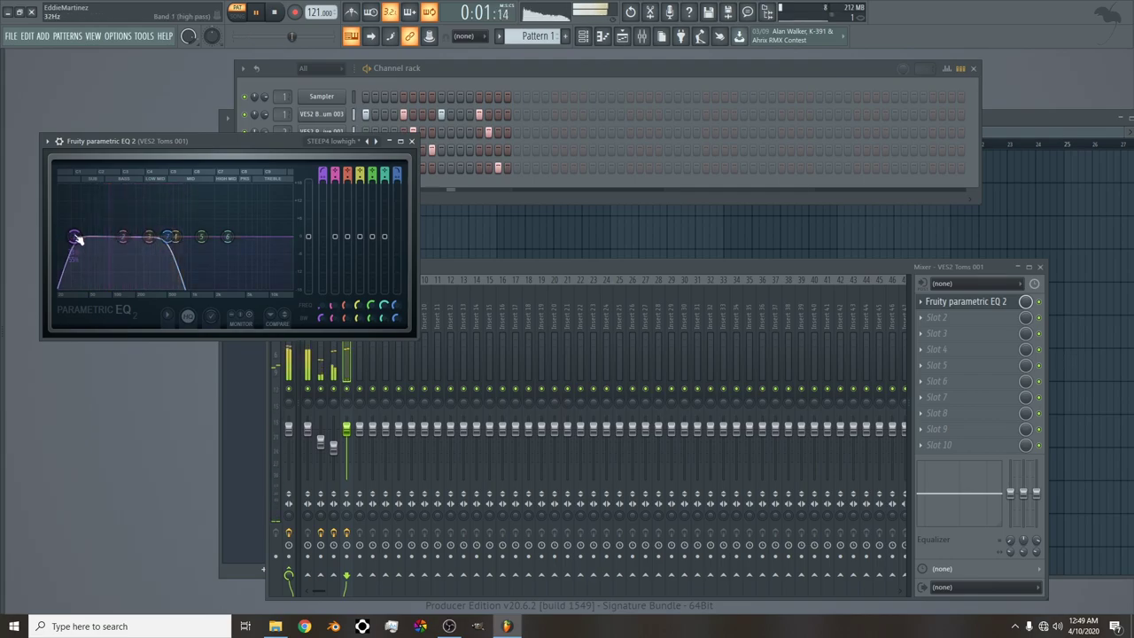
Add the VES2 Open Hihat 001 sample as a new channel and place hits on steps 3, 7, 11 and 15.
click(411, 140)
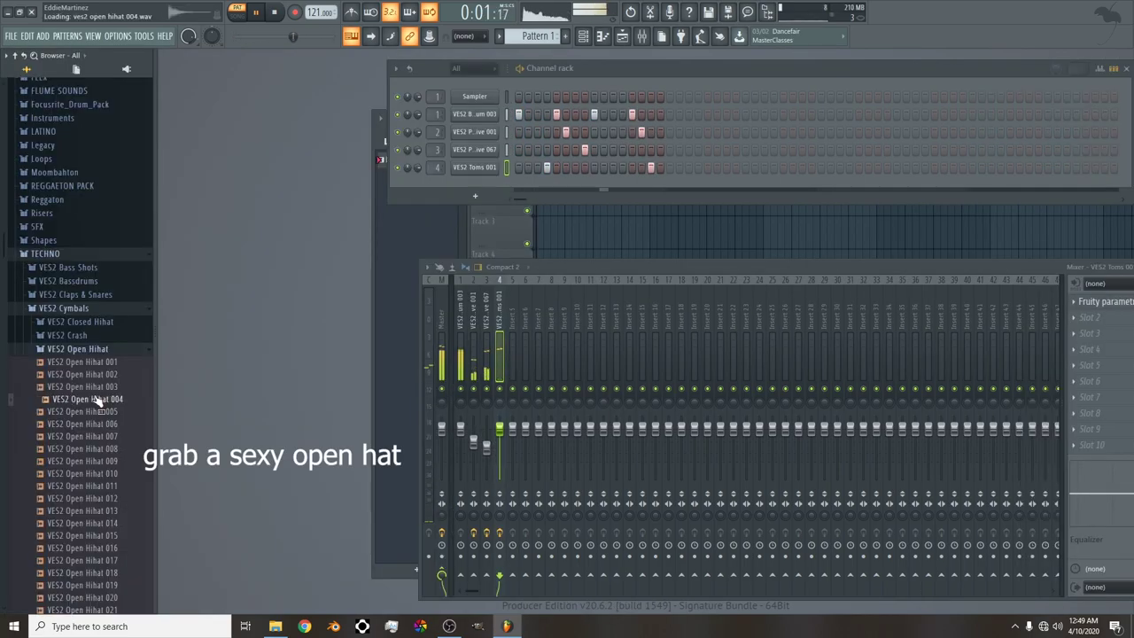
click(88, 372)
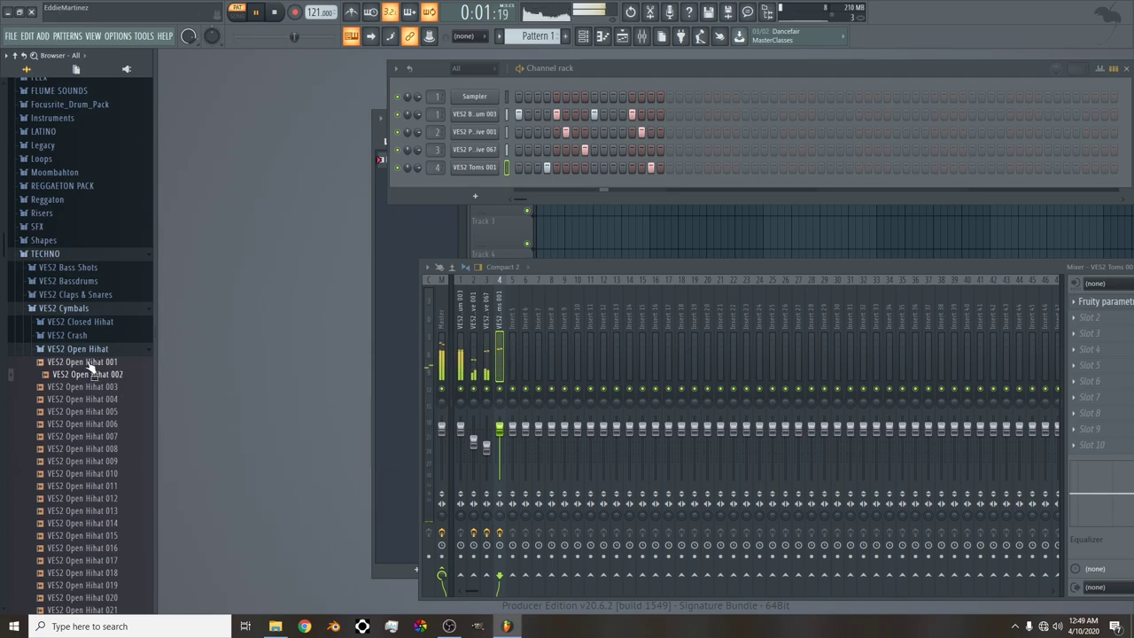
drag(91, 366, 434, 166)
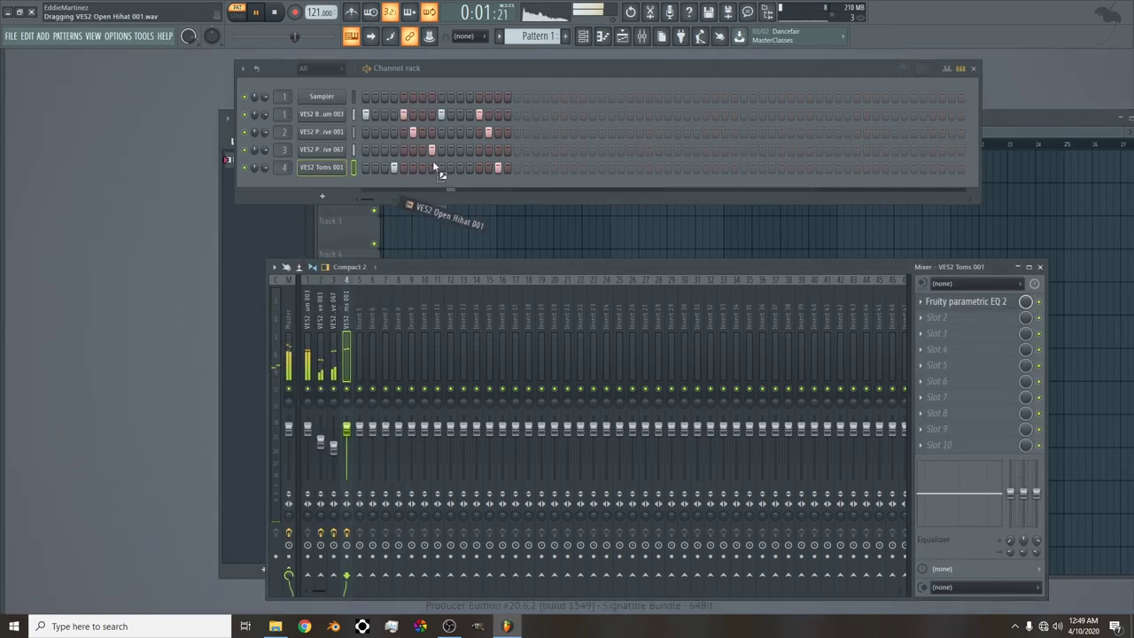
drag(339, 180, 393, 182)
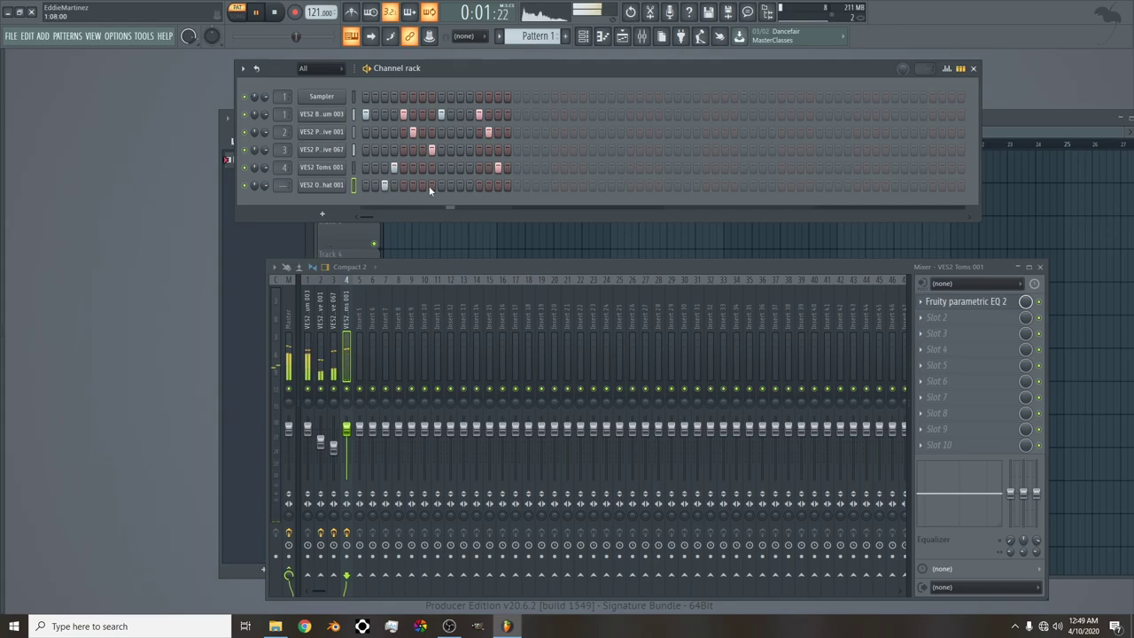
click(459, 185)
Slightly vary the velocities of the VES2 Open Hihat 001 notes in the piano roll and open that channel's miscellaneous settings.
right_click(337, 184)
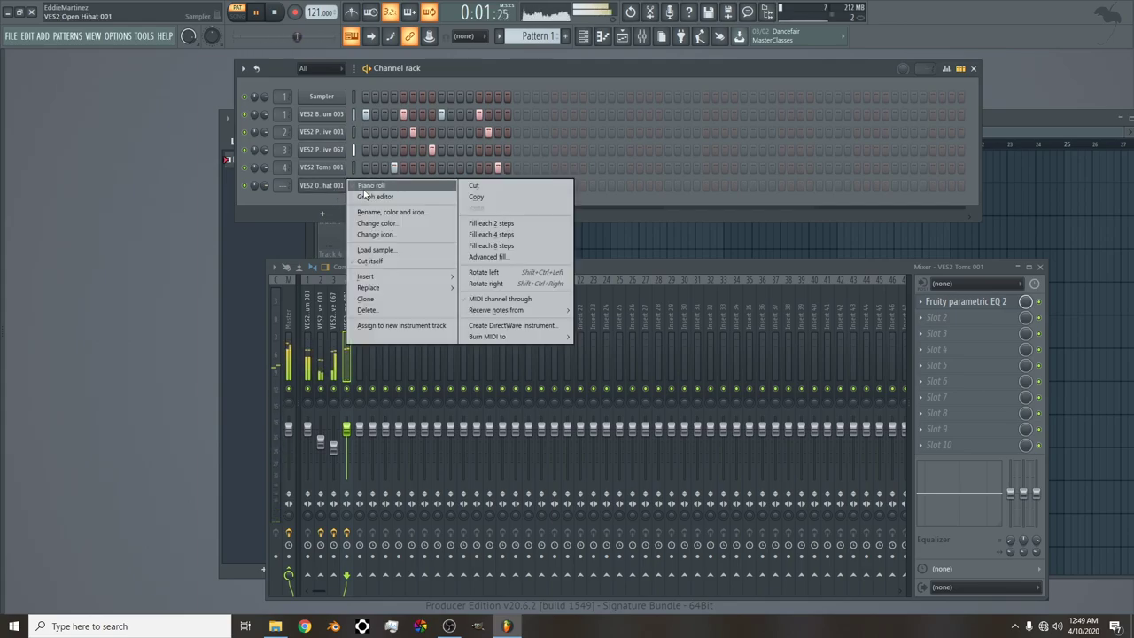
click(372, 188)
click(468, 443)
click(469, 440)
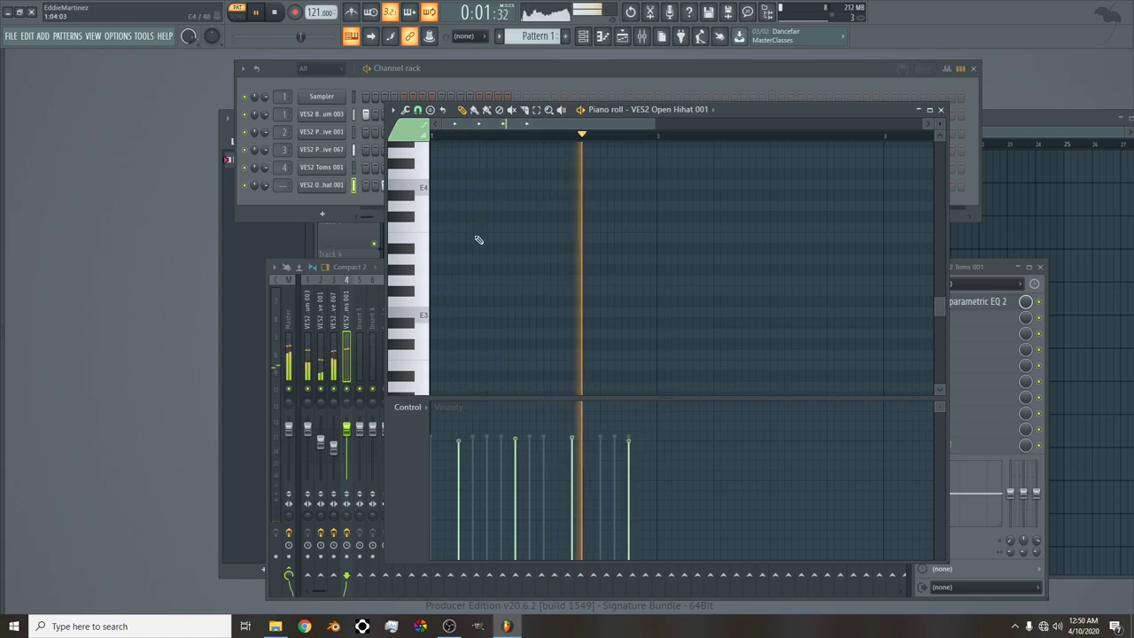
scroll(478, 239, up, 3)
click(328, 184)
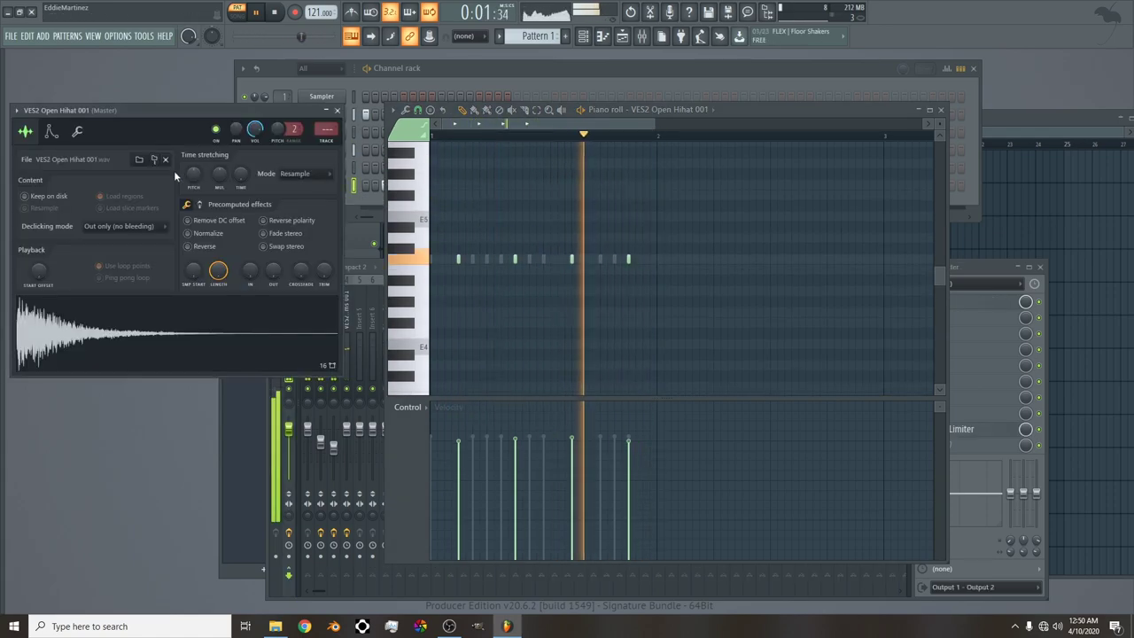
click(75, 133)
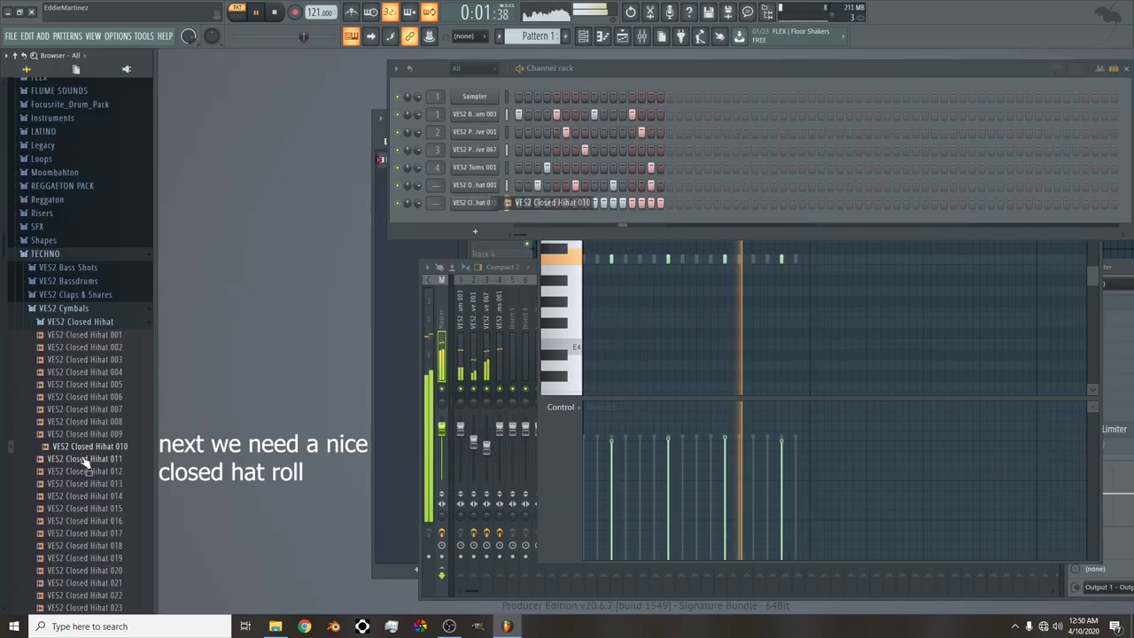
Load the VES2 Closed Hihat 013 sample onto the closed hihat channel and open its piano roll.
click(88, 484)
key(alt+F8)
right_click(347, 203)
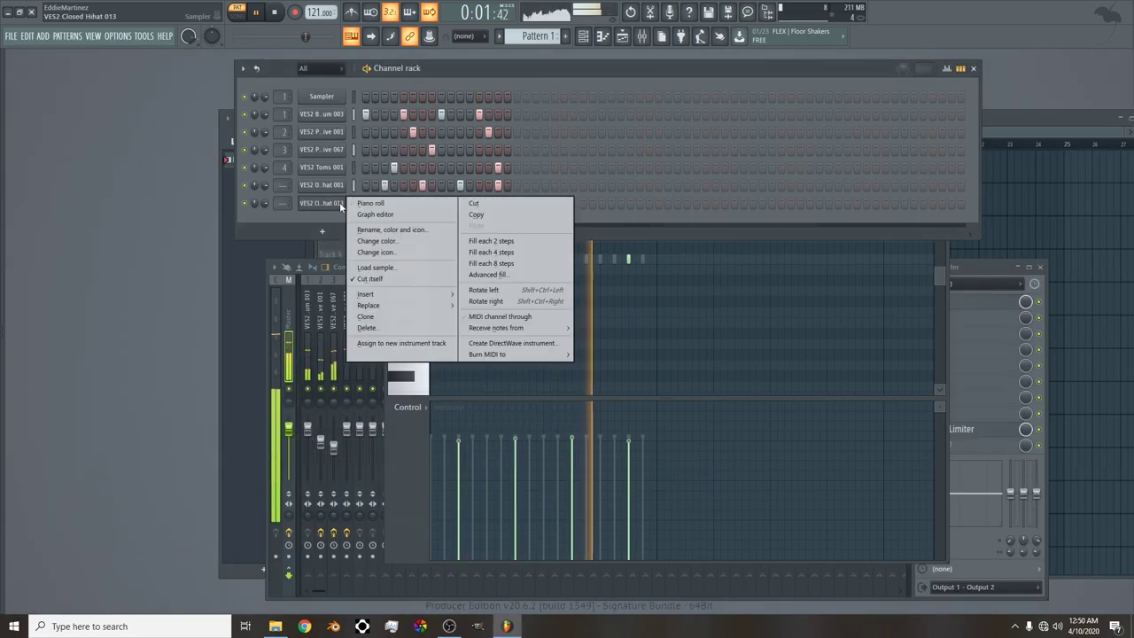
click(353, 207)
Lower the velocities of the sixteen VES2 Closed Hihat 013 notes to uneven levels for an alternating, humanized roll.
mouse_move(443, 443)
mouse_down()
mouse_move(445, 505)
mouse_move(474, 493)
mouse_move(487, 460)
mouse_move(500, 501)
mouse_move(516, 479)
mouse_move(530, 503)
mouse_move(558, 456)
mouse_move(578, 499)
mouse_move(619, 473)
mouse_move(642, 500)
mouse_up()
click(557, 480)
click(572, 503)
click(515, 475)
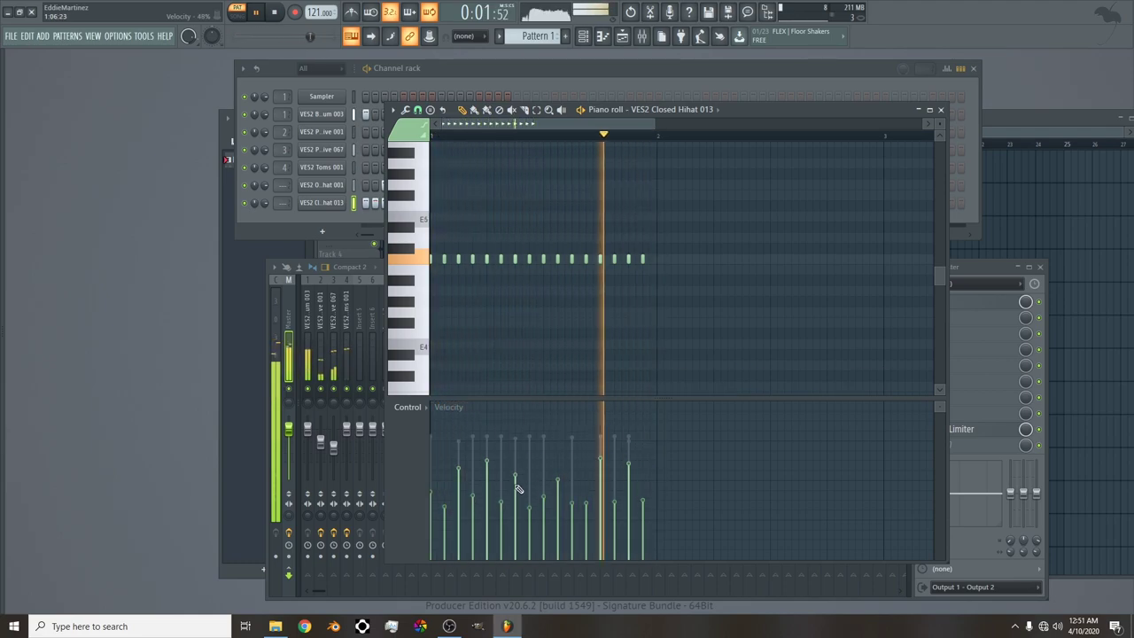
click(444, 472)
click(587, 460)
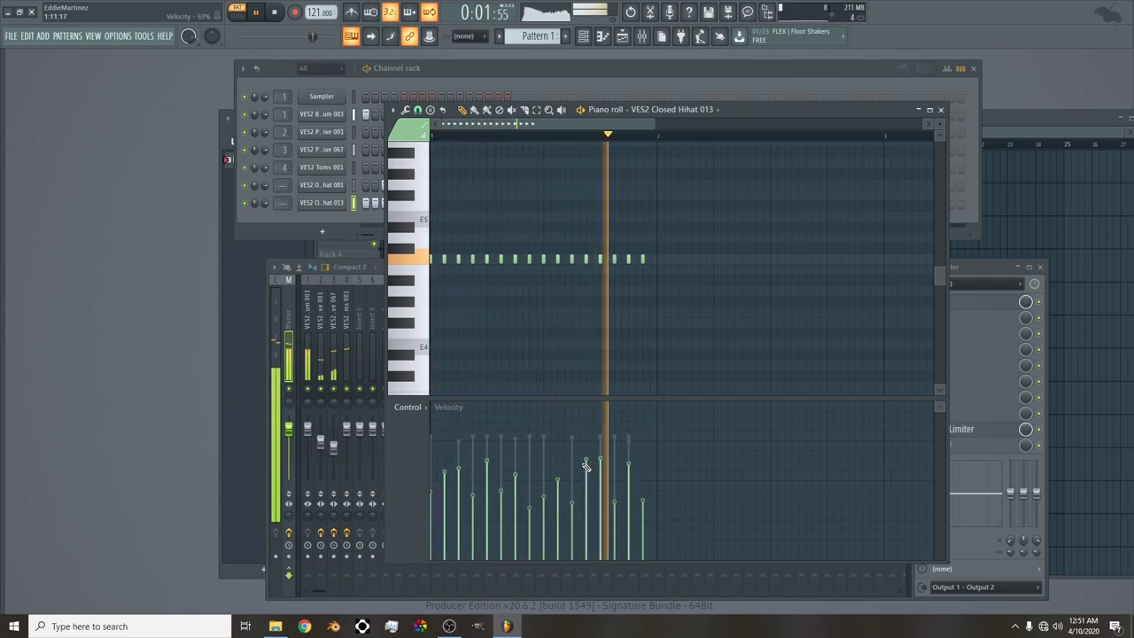
click(585, 493)
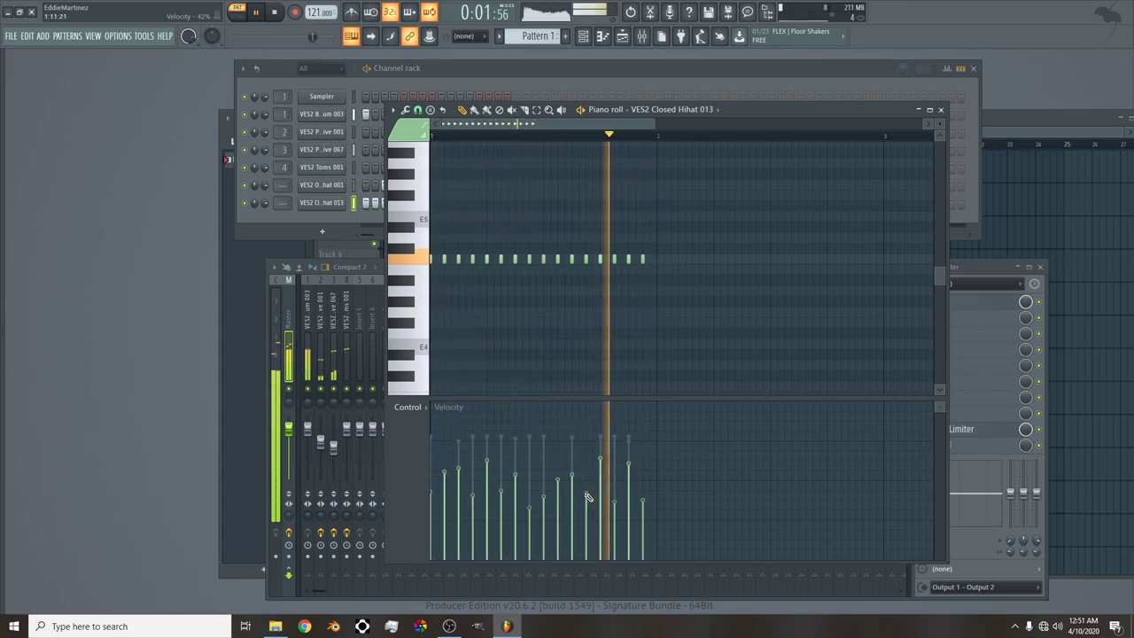
click(586, 512)
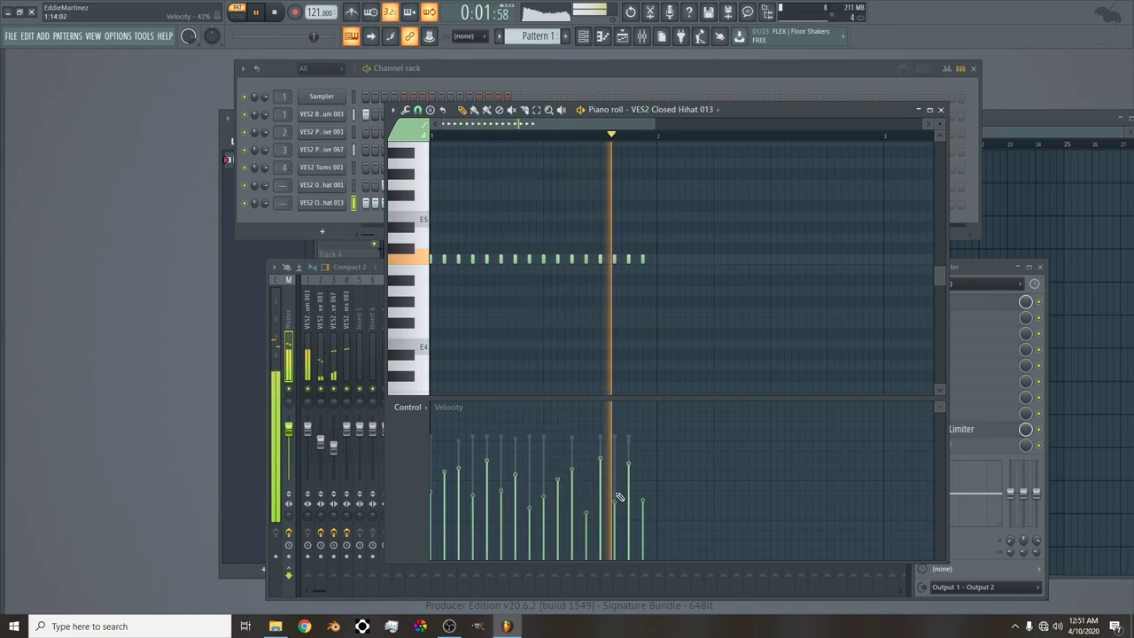
drag(600, 475, 620, 471)
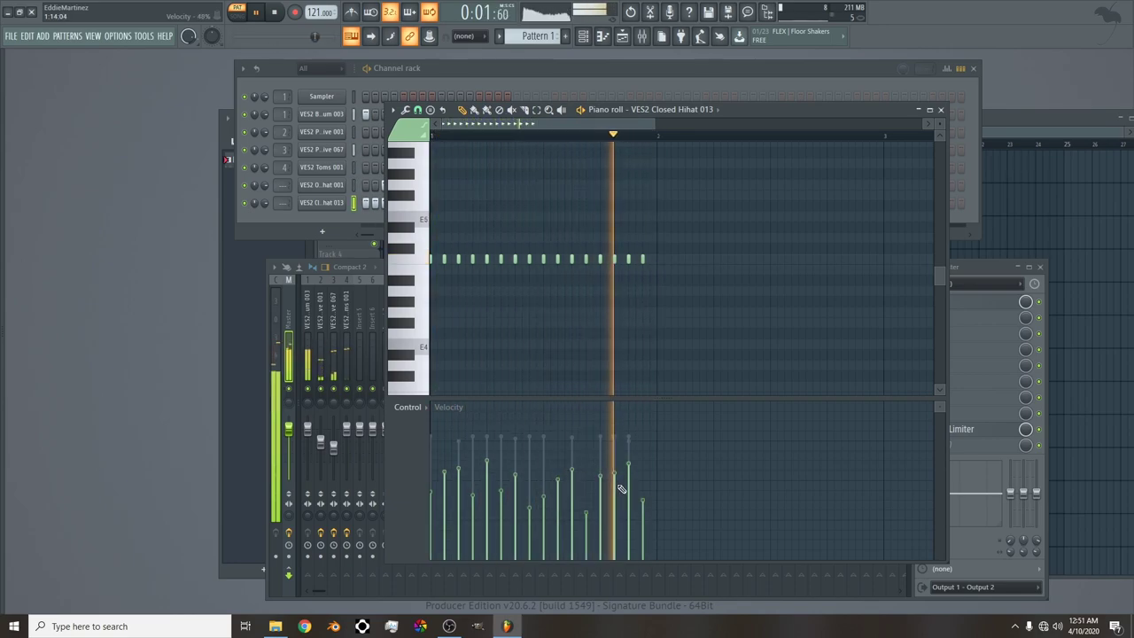
click(628, 504)
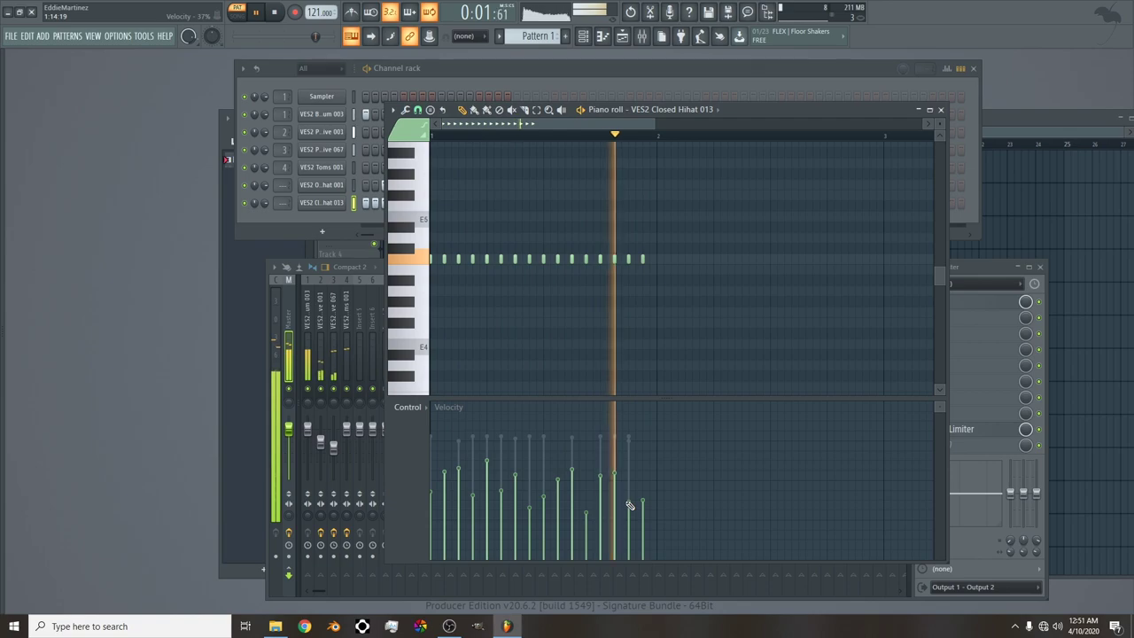
Pan closed hihat notes 3, 7, 15 and 16 left and notes 4, 11 and 13 right by varying amounts.
click(426, 407)
click(418, 430)
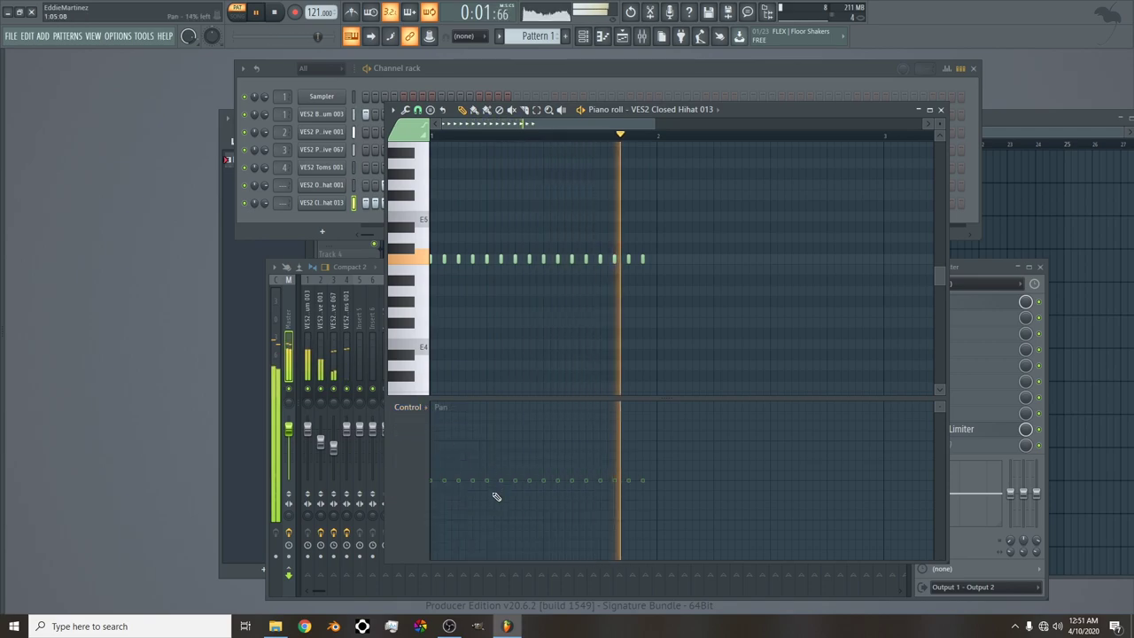
click(513, 510)
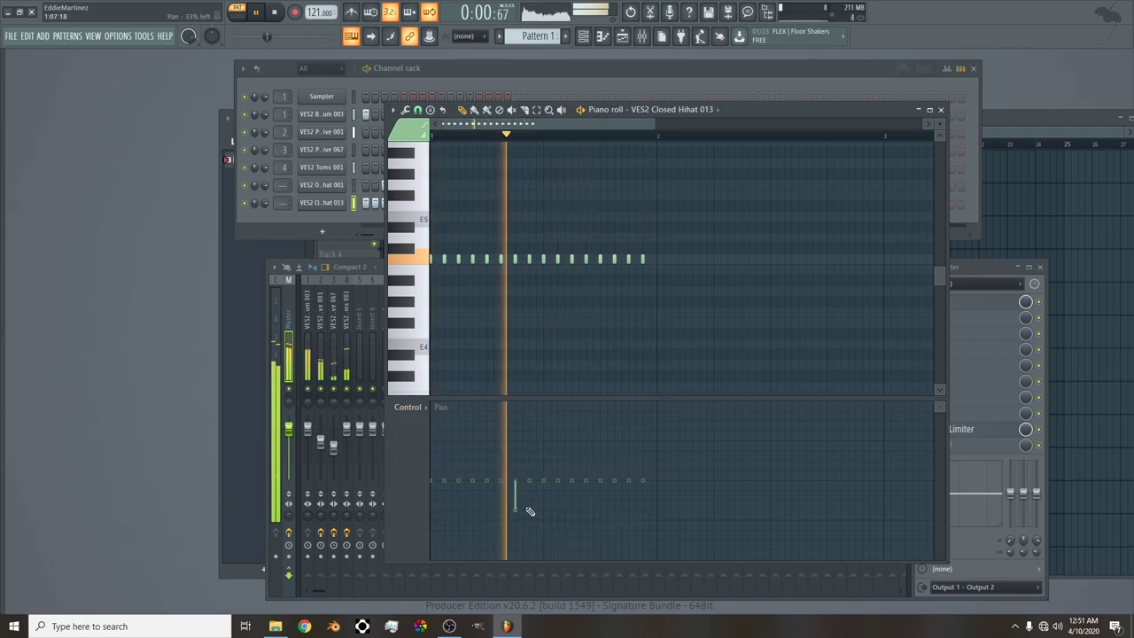
click(571, 455)
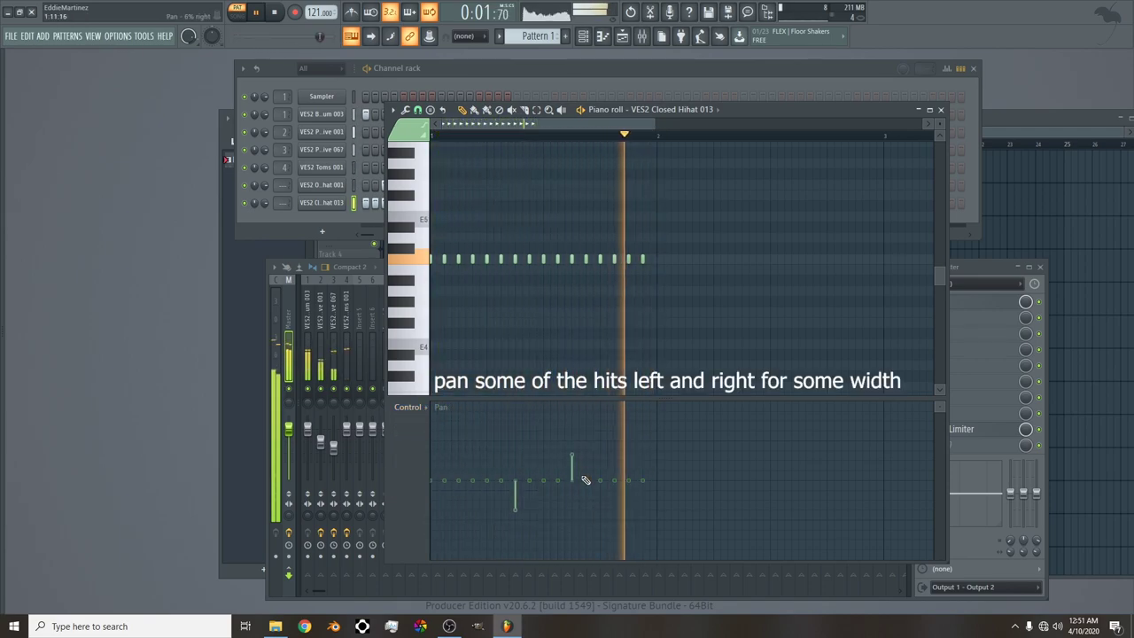
click(628, 488)
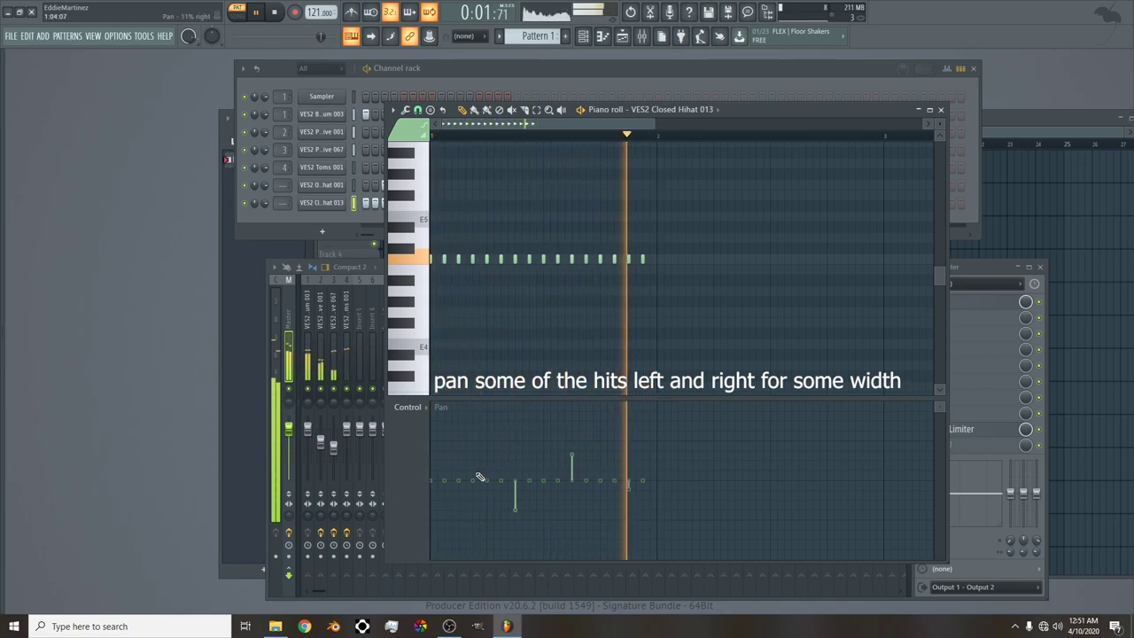
click(472, 475)
click(458, 489)
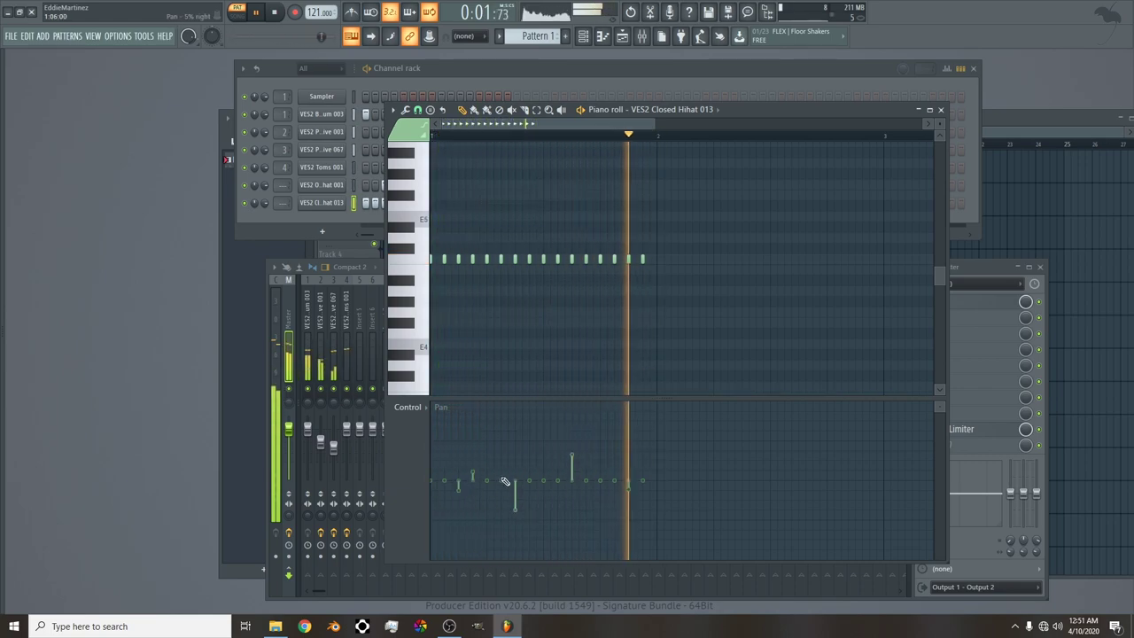
click(600, 467)
click(642, 491)
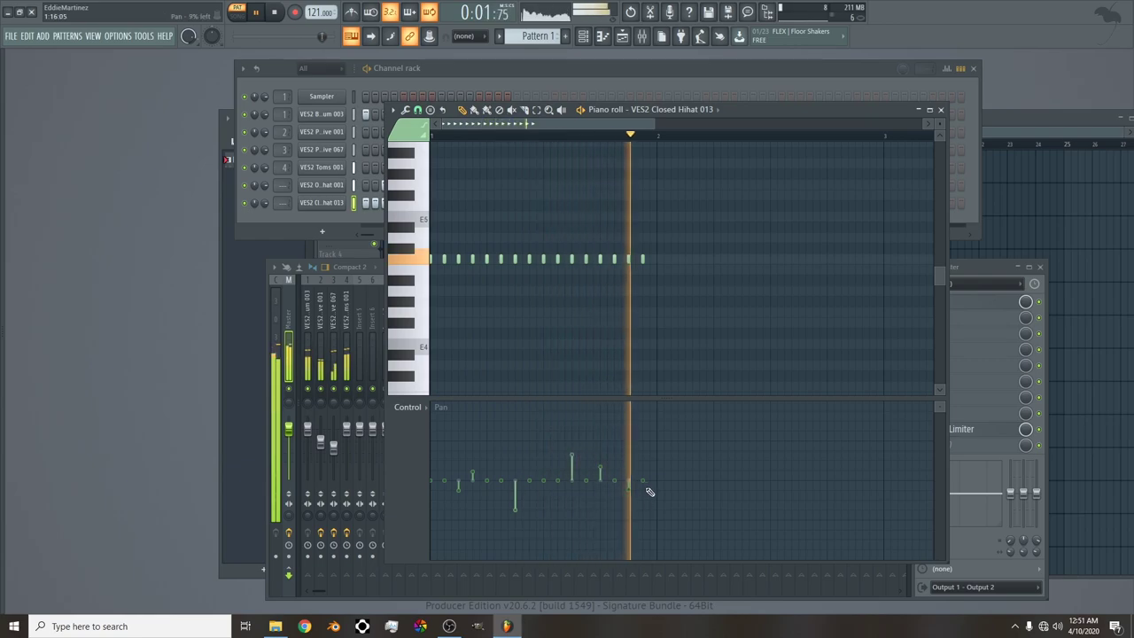
click(642, 503)
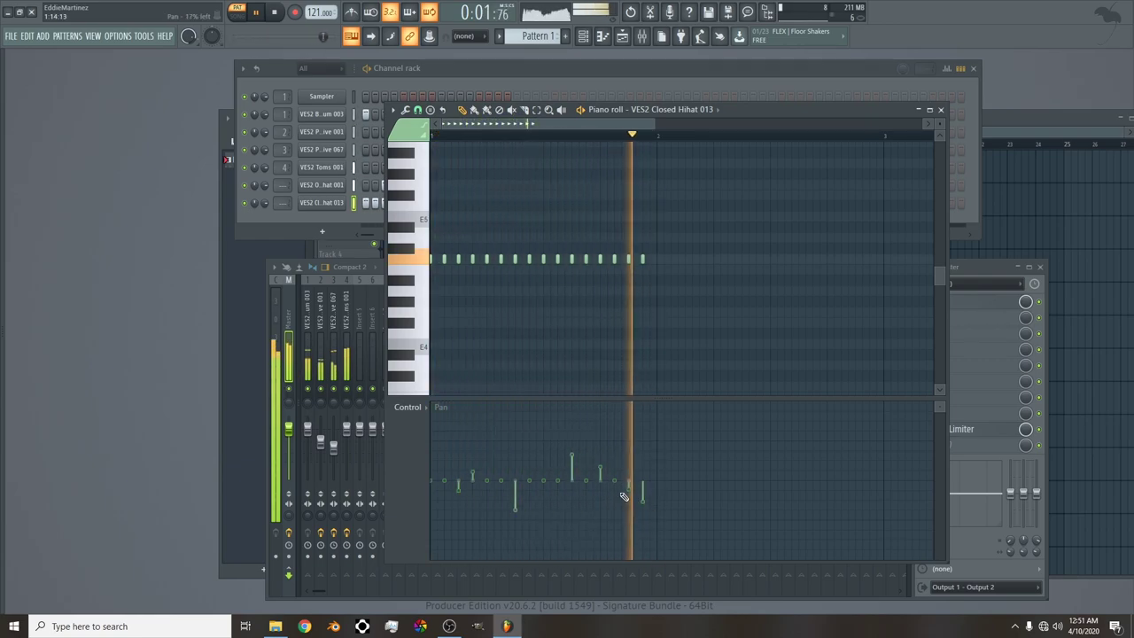
Route the open and closed hihat channels to mixer tracks 5 and 6 and lower both track volumes.
right_click(356, 357)
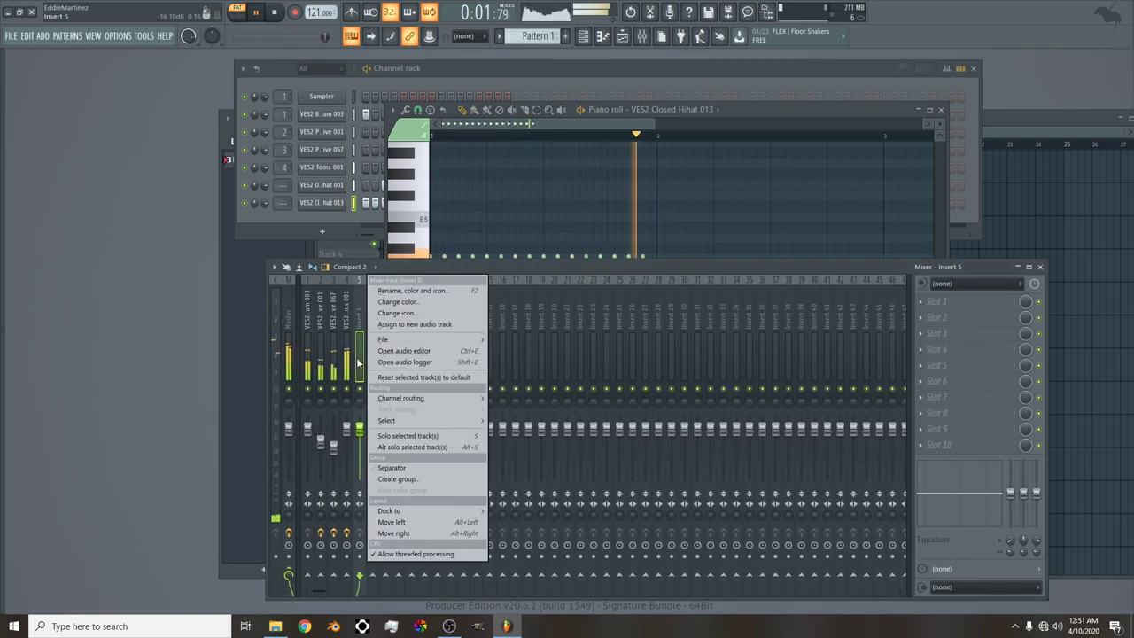
click(353, 186)
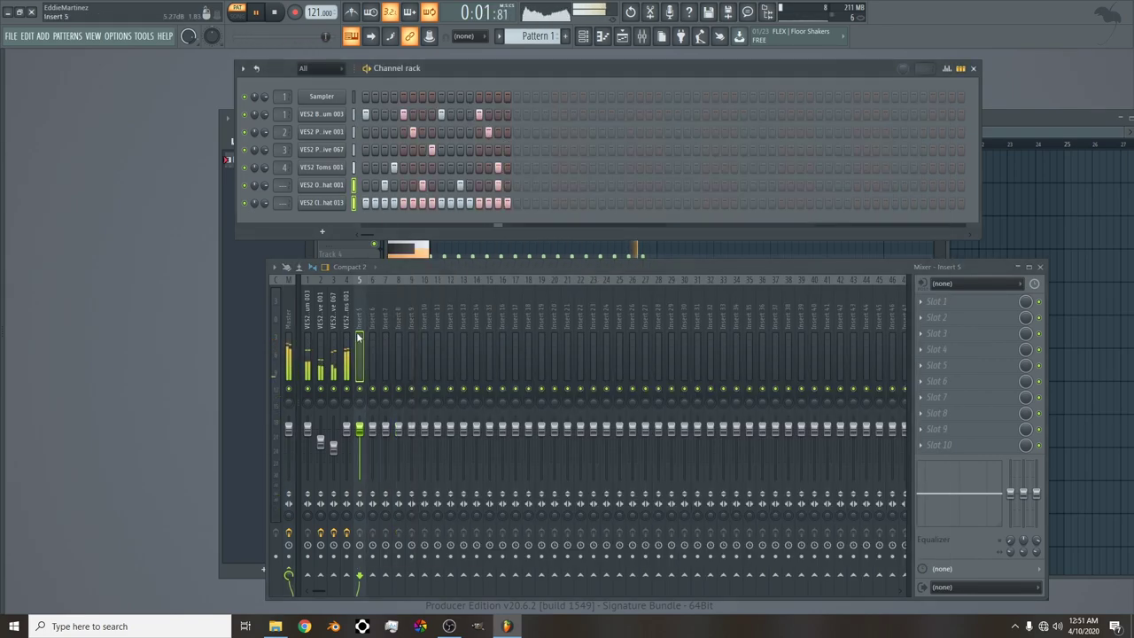
right_click(357, 338)
mouse_move(421, 399)
click(567, 410)
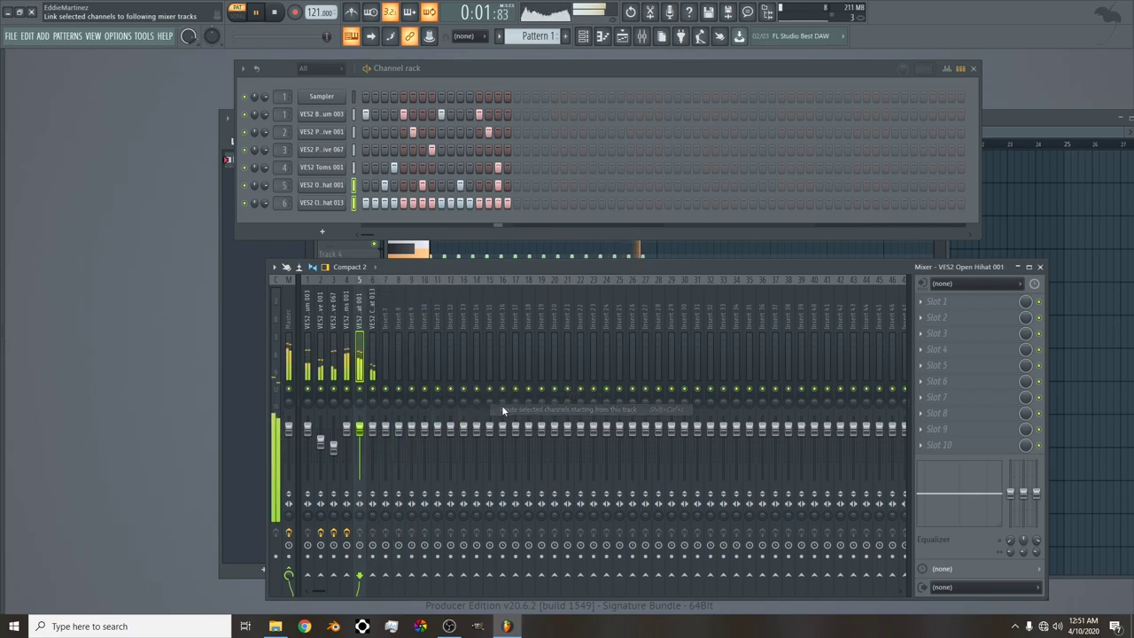
drag(362, 427, 359, 434)
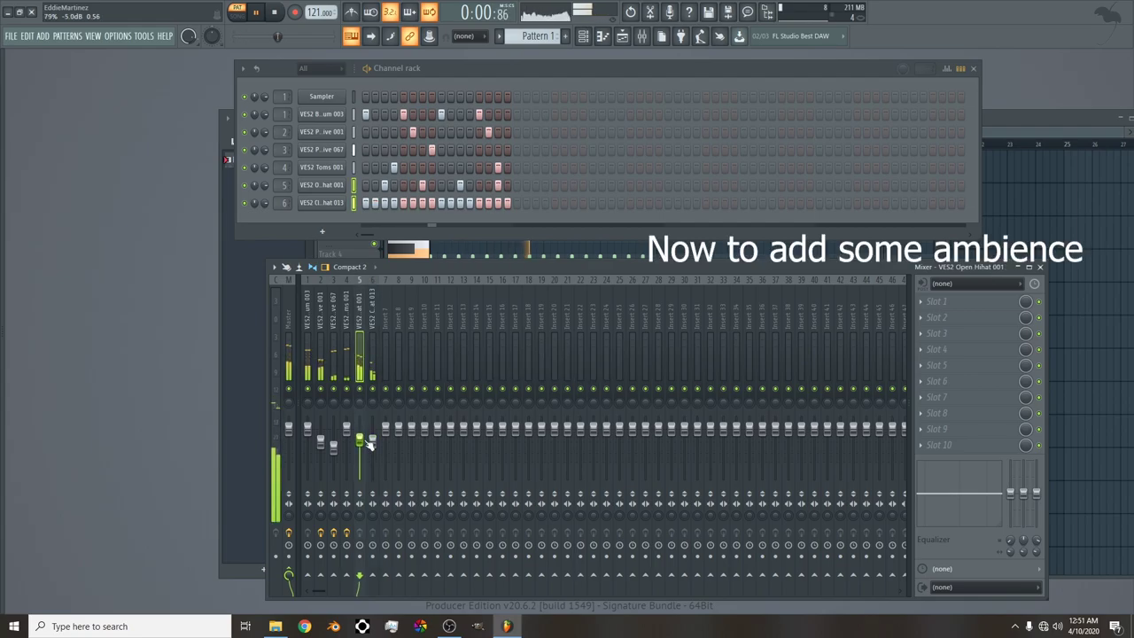
drag(373, 440, 374, 447)
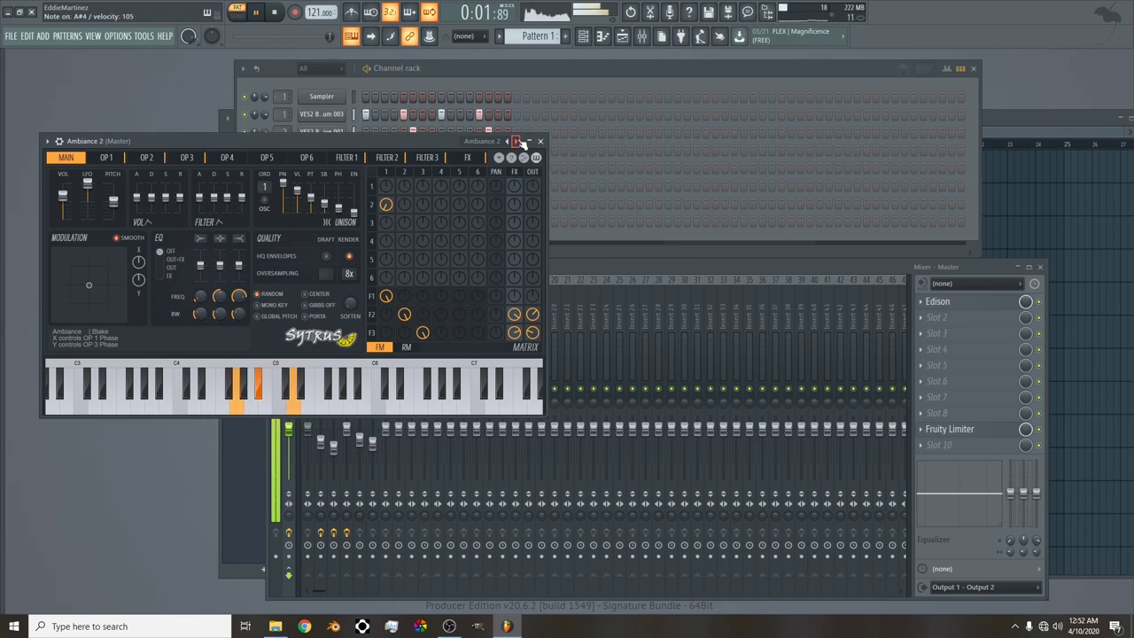
Enter a four-bar sustained chord of G4, A#4 and D5 for the Ambiance 2 channel in the pad pattern.
click(449, 77)
right_click(356, 200)
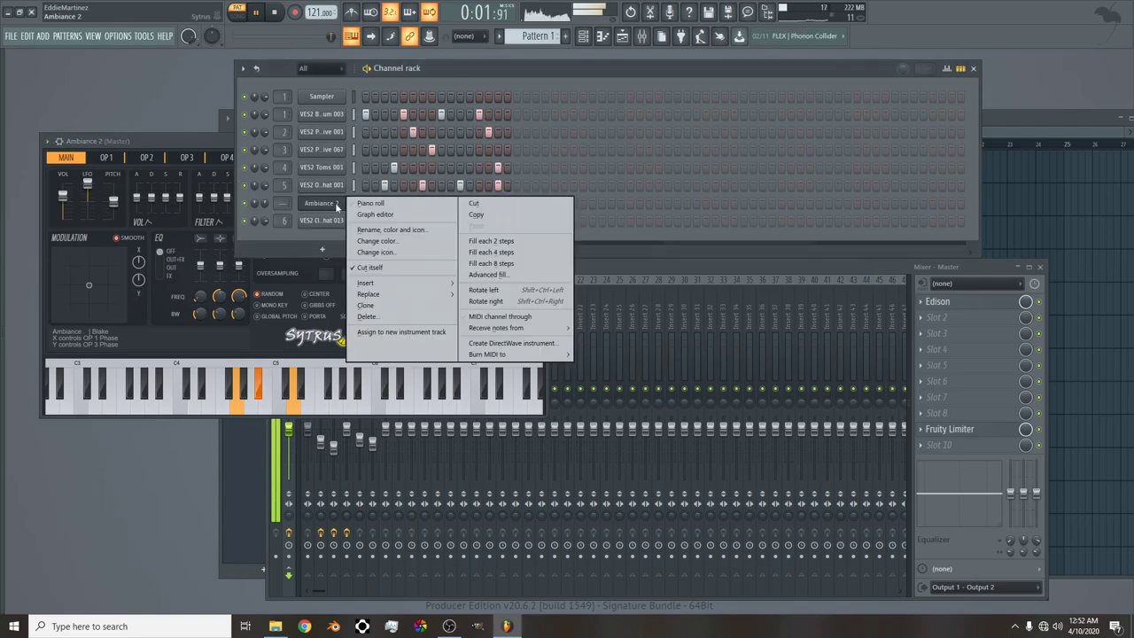
click(355, 198)
scroll(502, 247, down, 3)
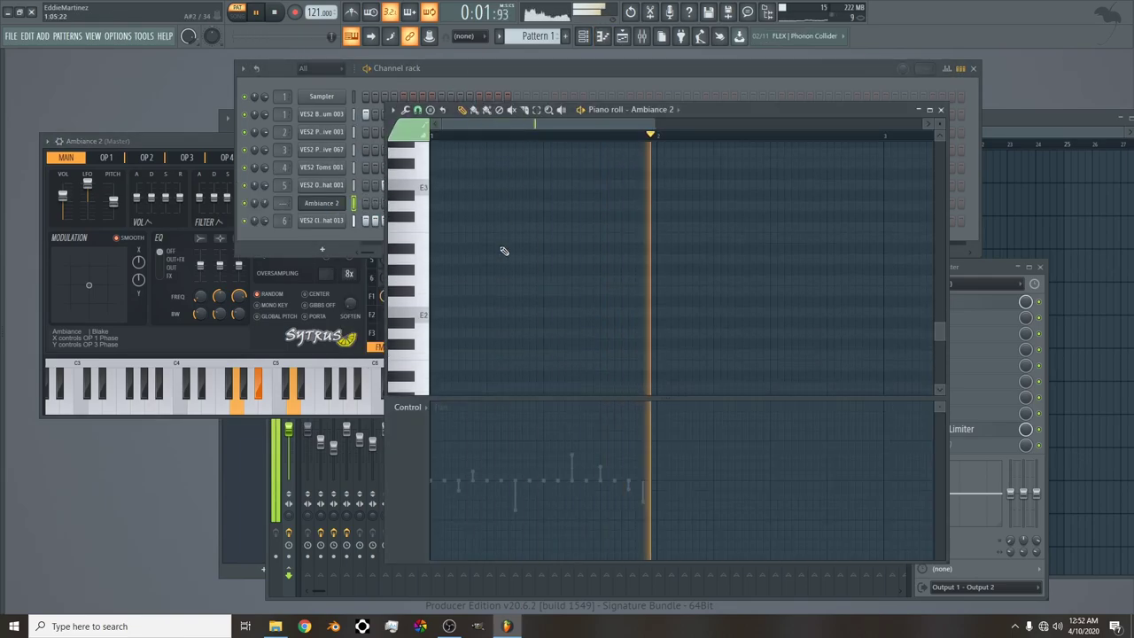
click(436, 217)
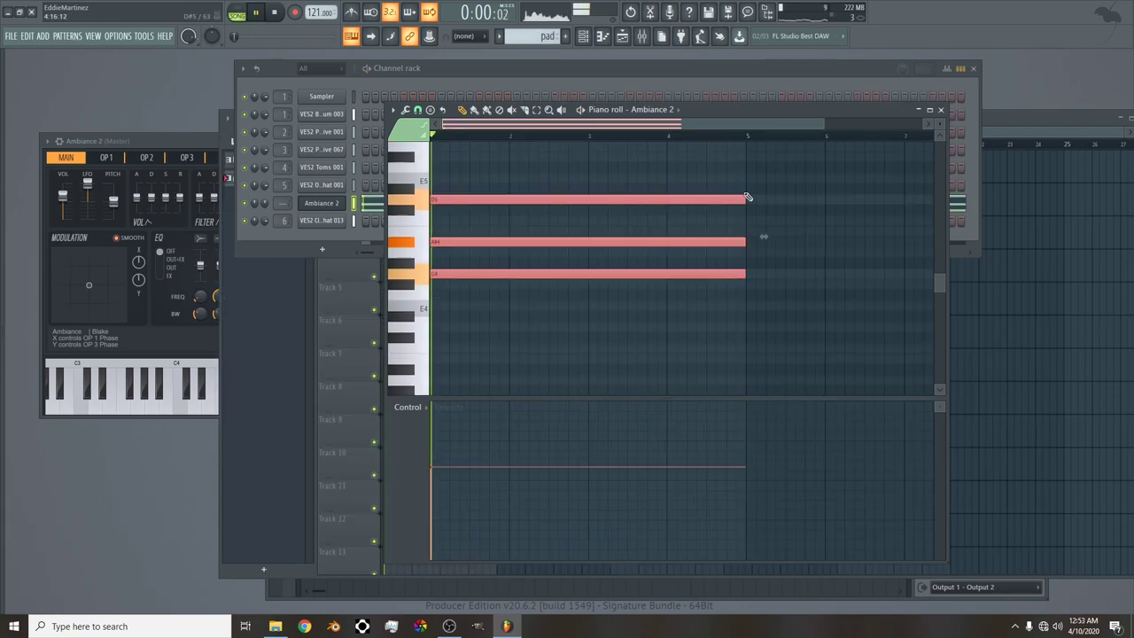
Route the Ambiance 2 channel to mixer track 15 and set that track's volume to about 81%.
key(F5)
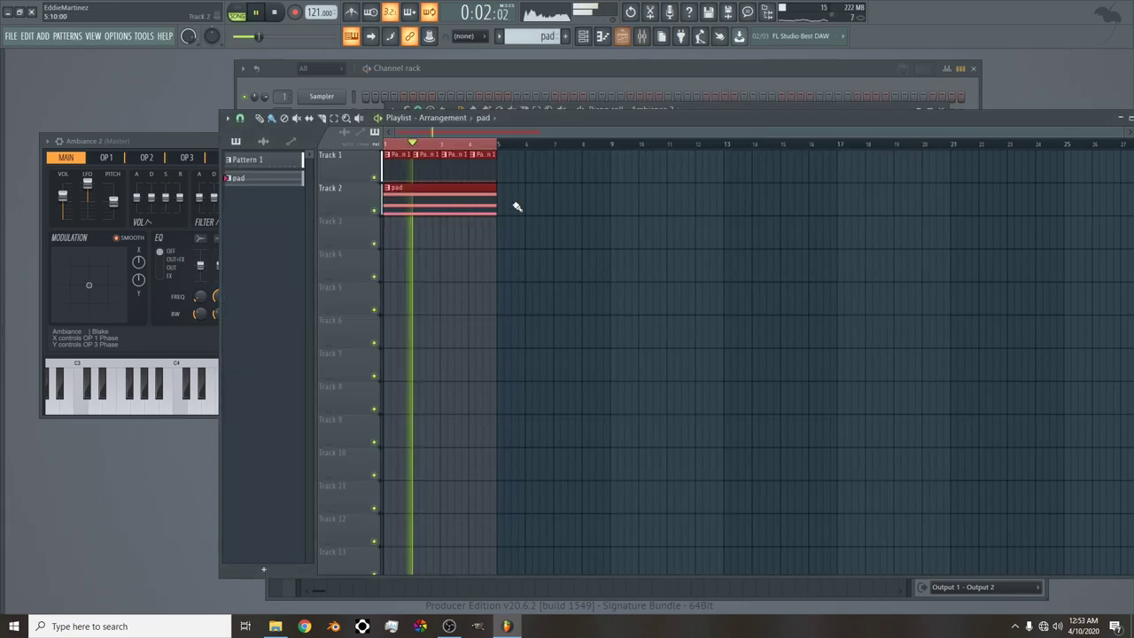
key(F6)
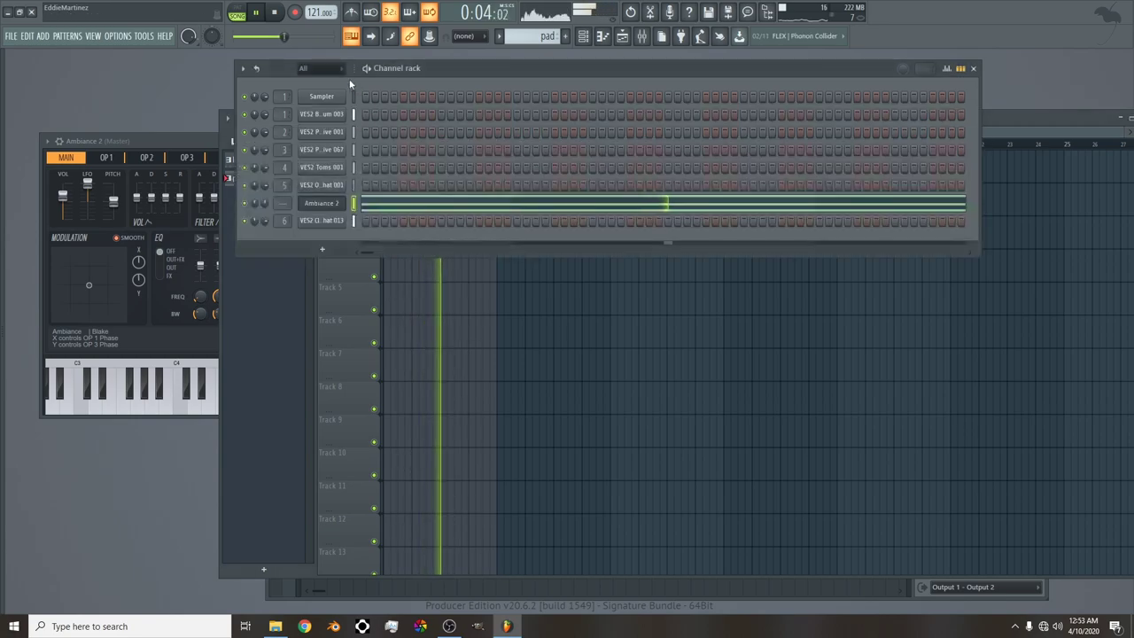
right_click(263, 204)
key(Escape)
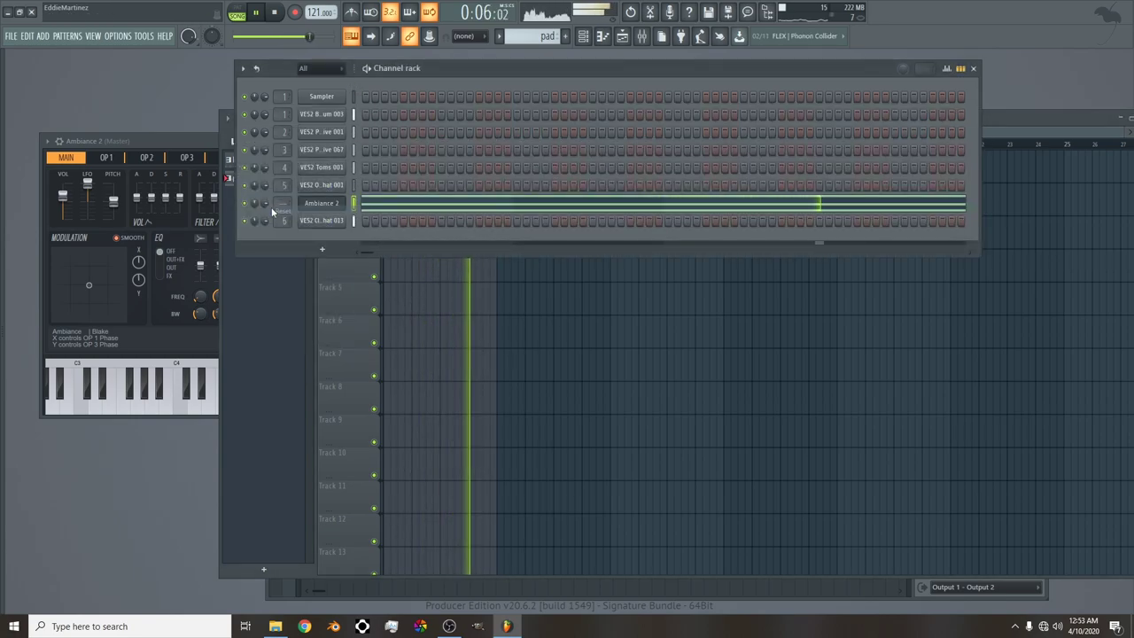
key(ctrl+l)
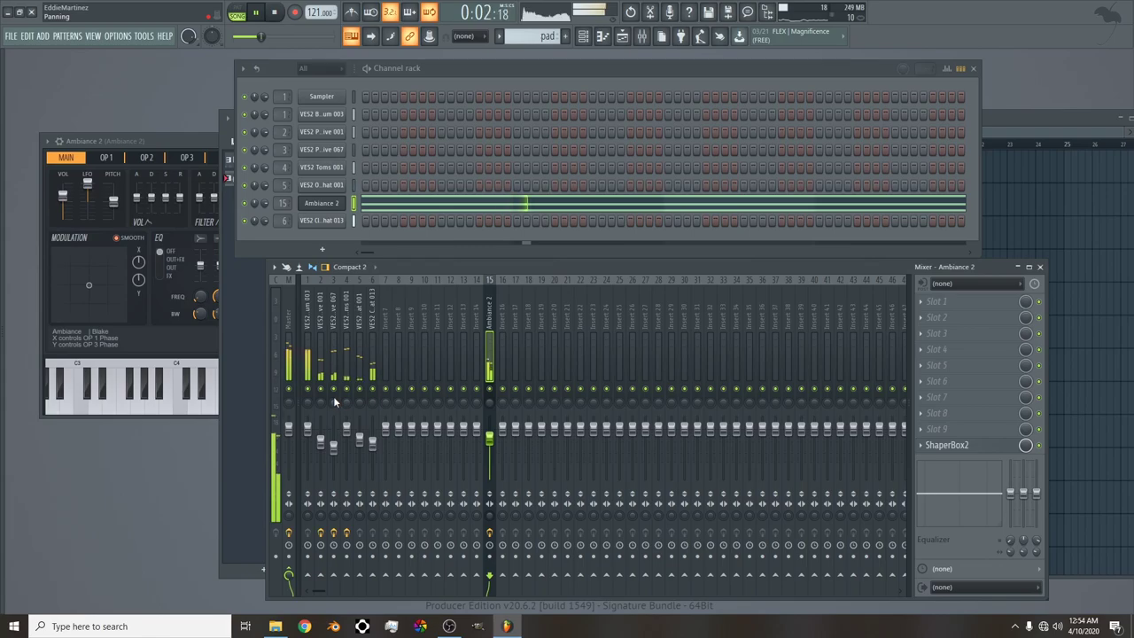
drag(490, 437, 489, 436)
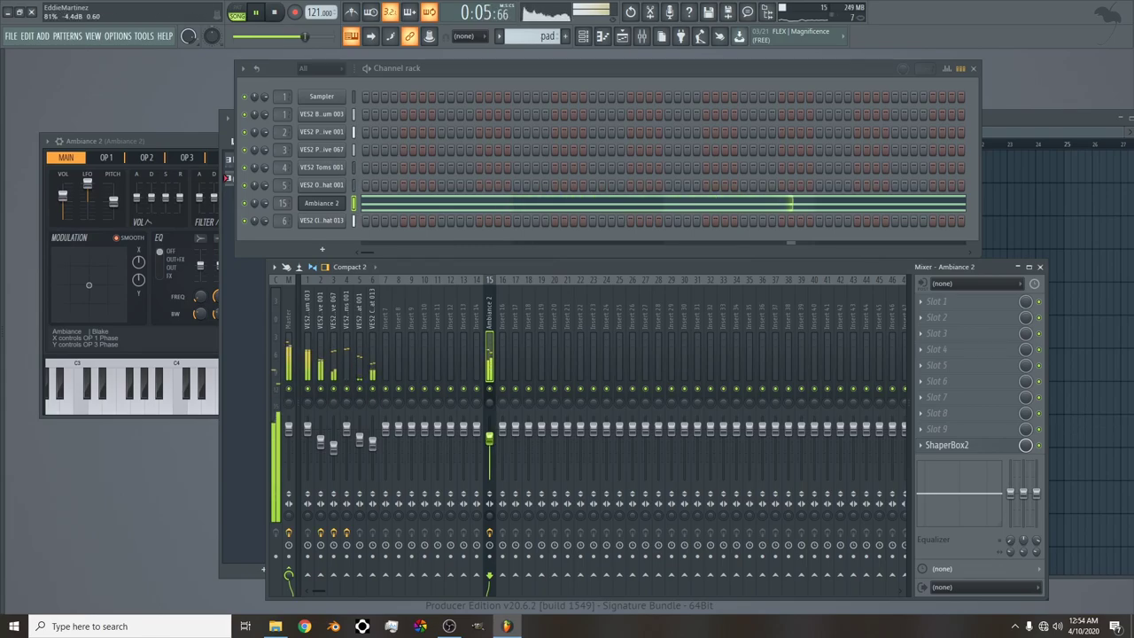
Rename both the Ambiance 2 channel and its mixer track 15 to "pad".
right_click(341, 202)
click(367, 230)
text(pad)
key(Return)
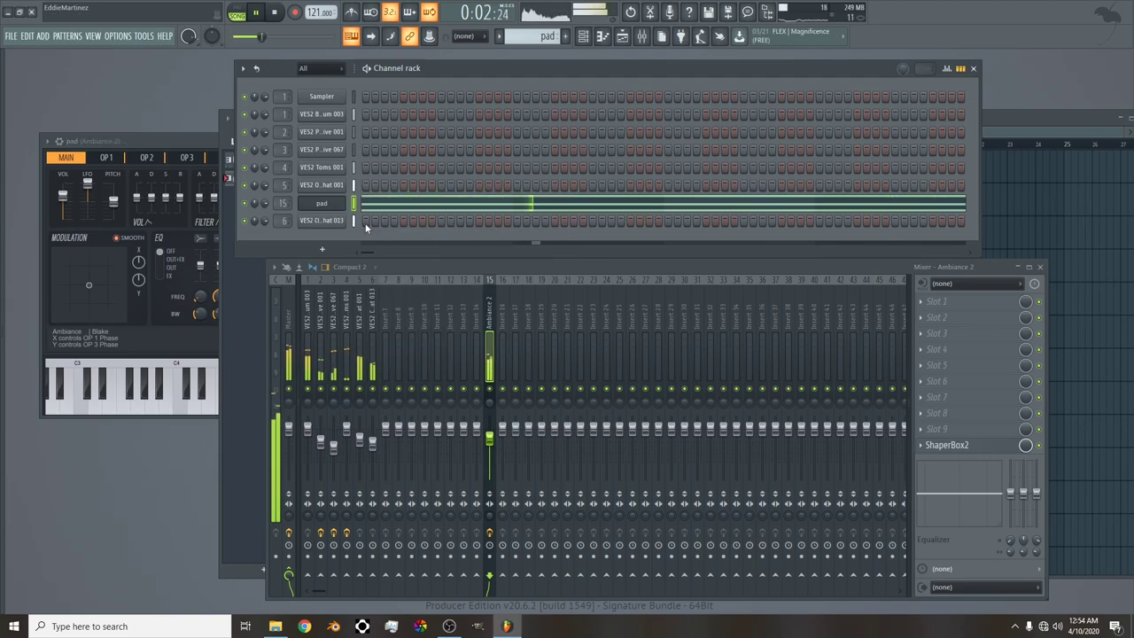
right_click(491, 317)
click(531, 290)
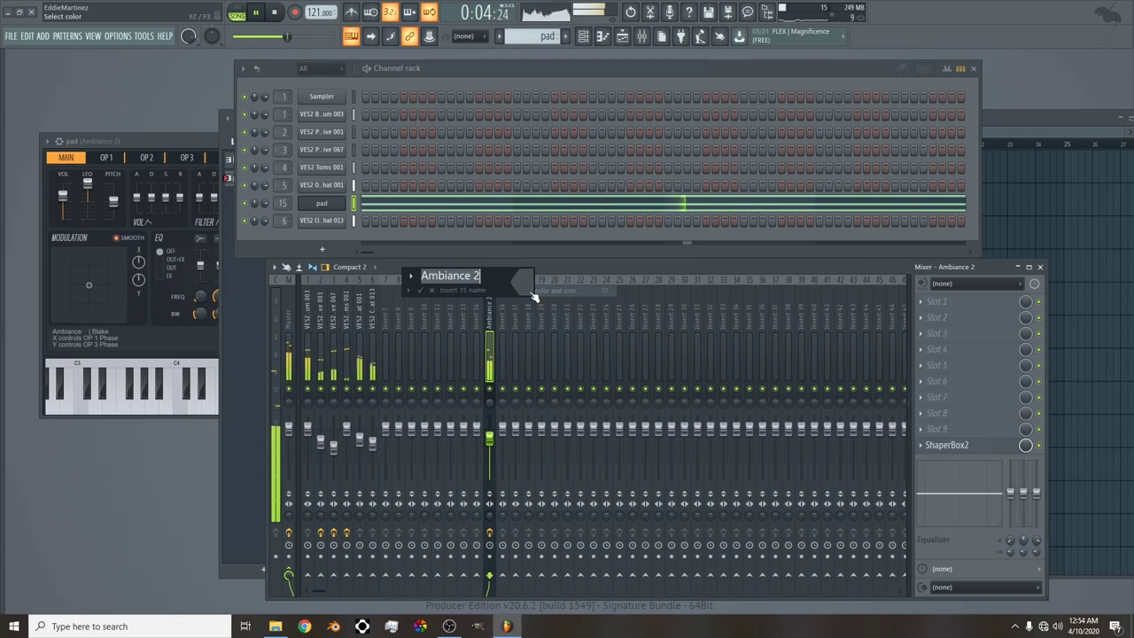
text(pad)
key(Return)
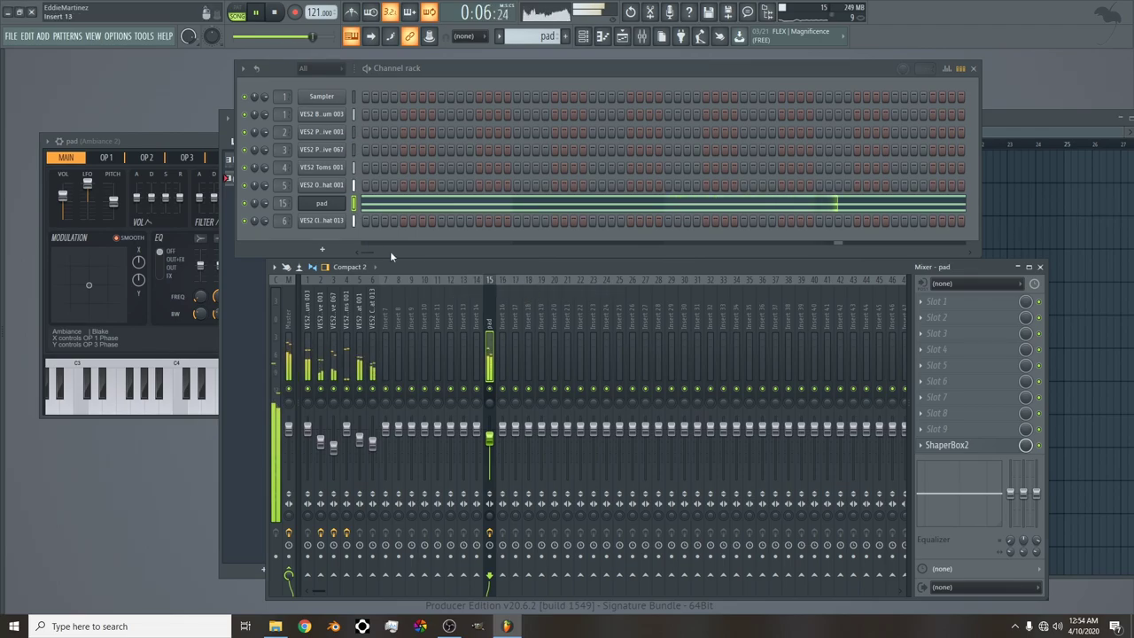
Insert a Sytrus channel above the pad channel and browse its presets to load Pacman pill.
right_click(322, 203)
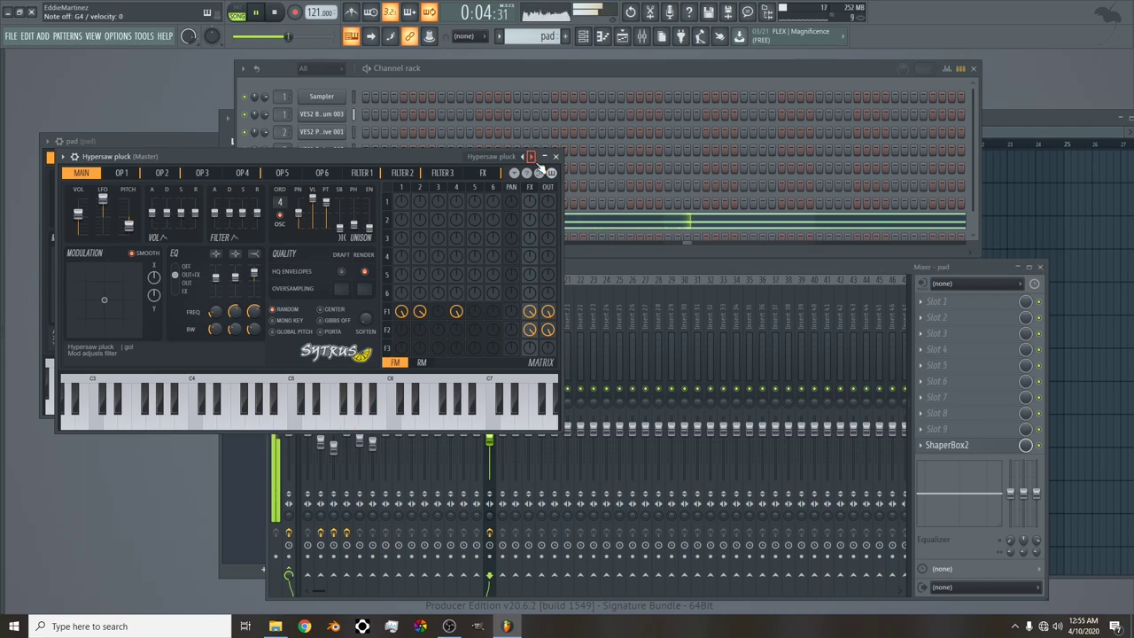
mouse_move(104, 300)
mouse_down()
mouse_move(95, 281)
mouse_move(78, 282)
mouse_move(84, 295)
mouse_up()
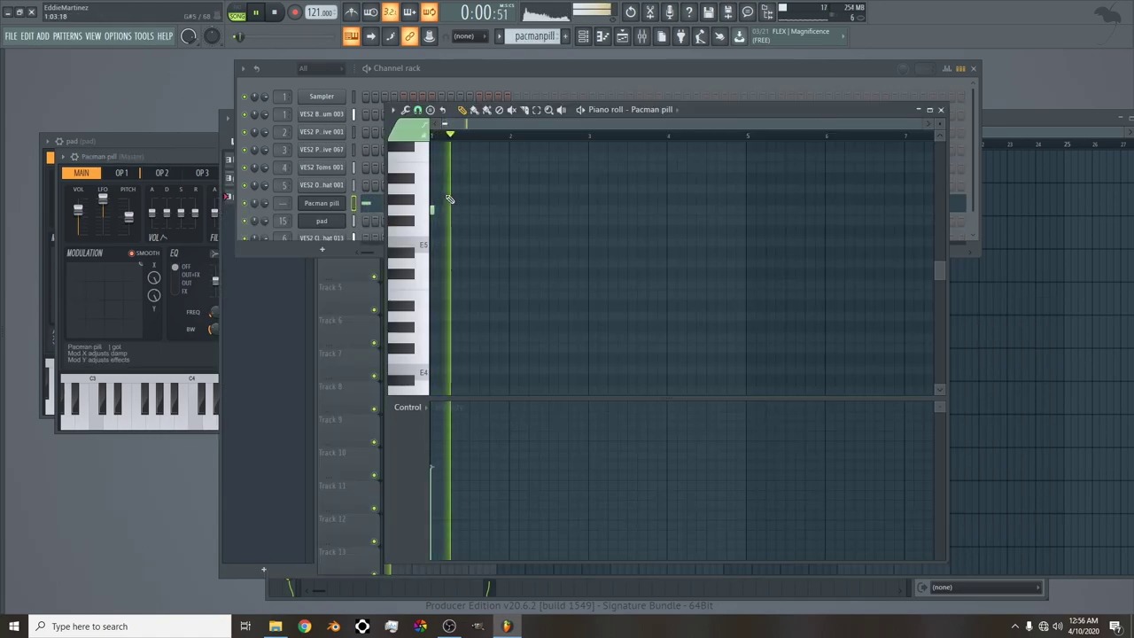
Add short G5 notes at steps 7, 13, 19 and 23 for the Pacman pill channel, nudging misplaced notes into position.
click(464, 210)
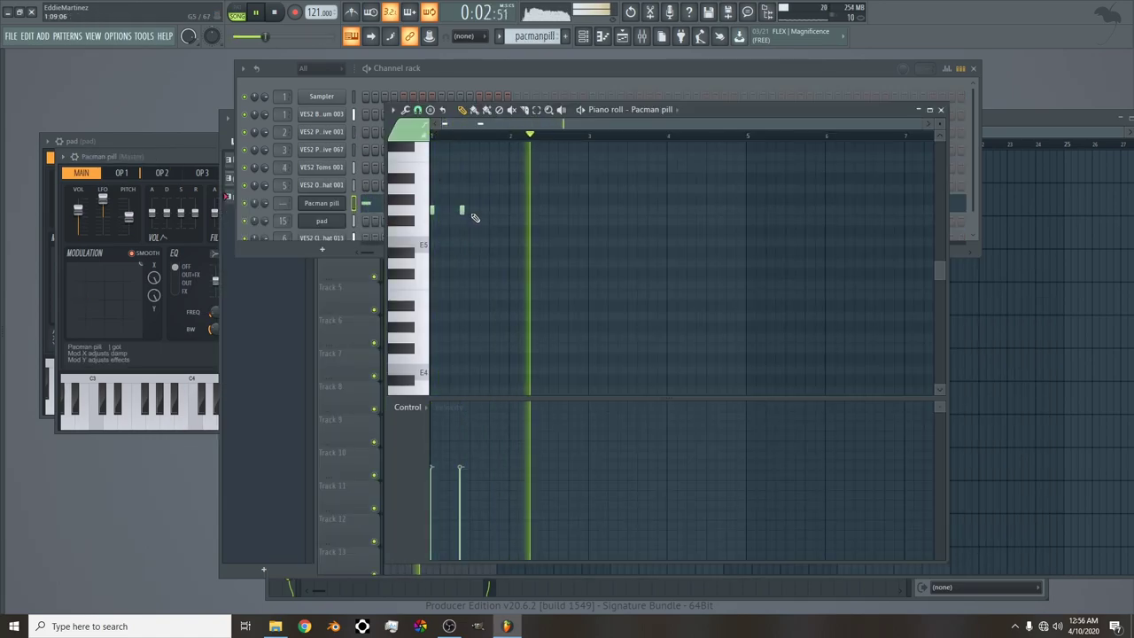
click(496, 211)
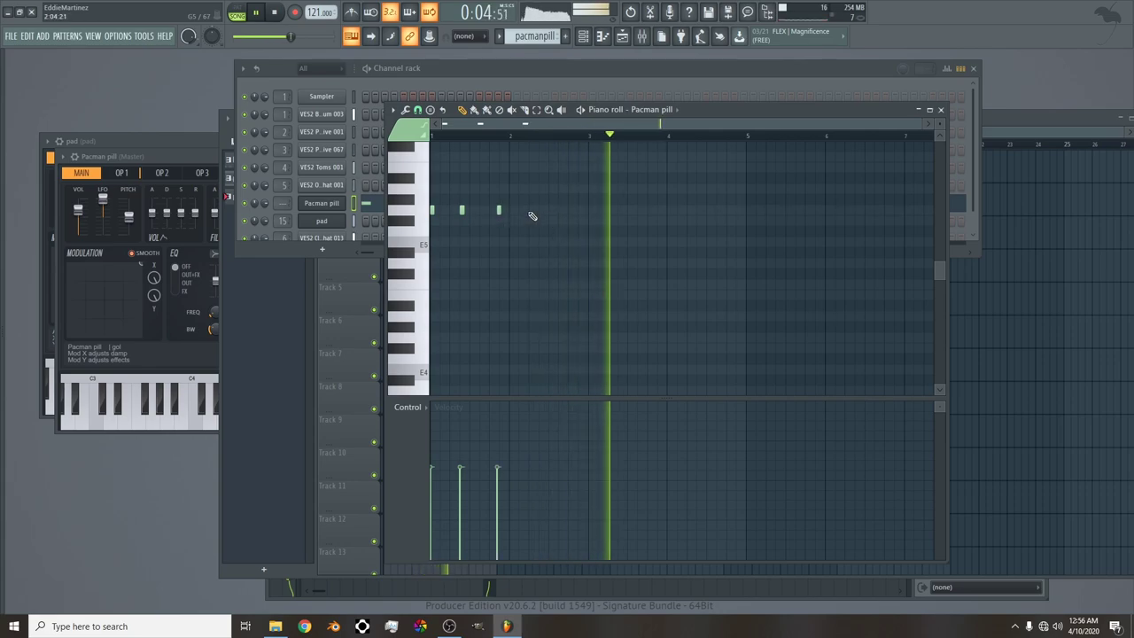
click(524, 211)
click(553, 211)
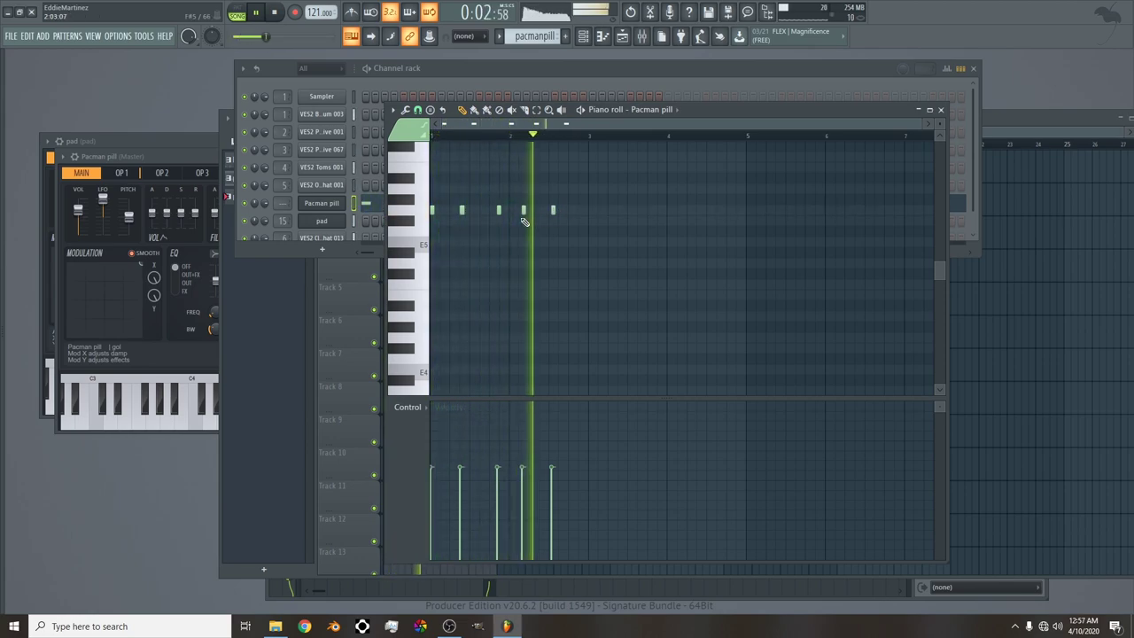
drag(497, 211, 491, 211)
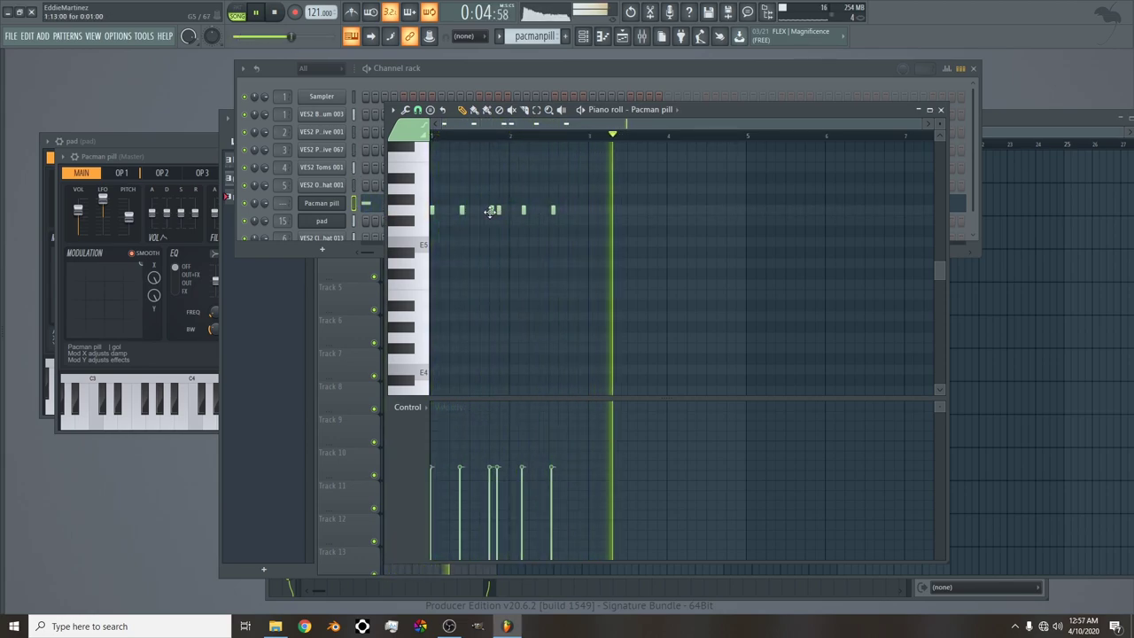
drag(523, 211, 521, 211)
Repeat the pacmanpill clip end to end on playlist Track 3 within the four-bar loop.
key(F5)
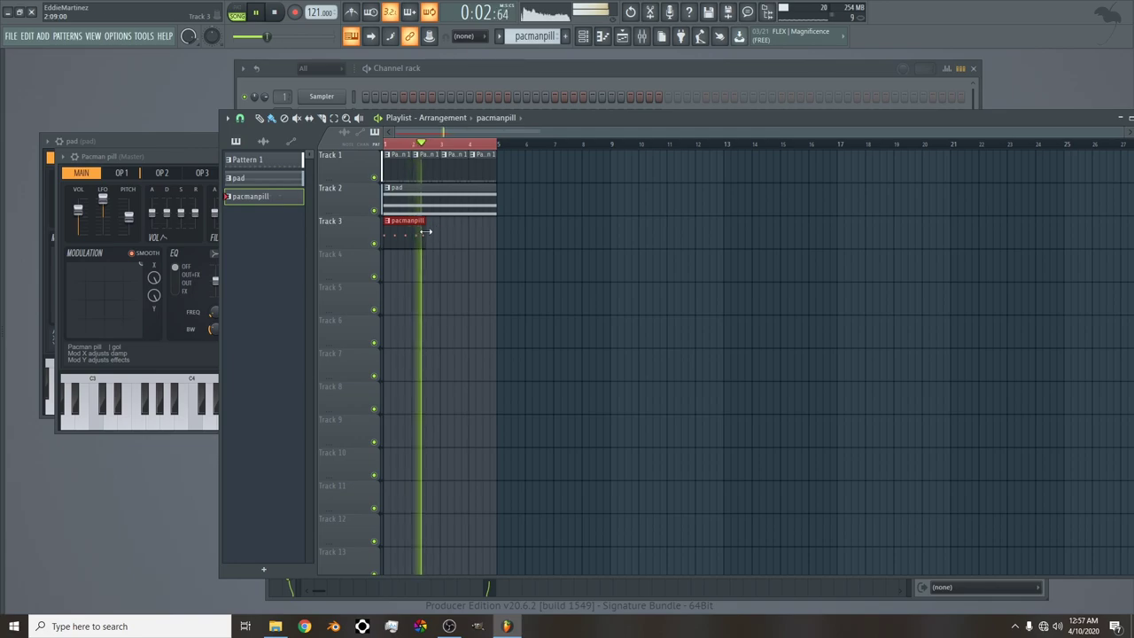
click(432, 232)
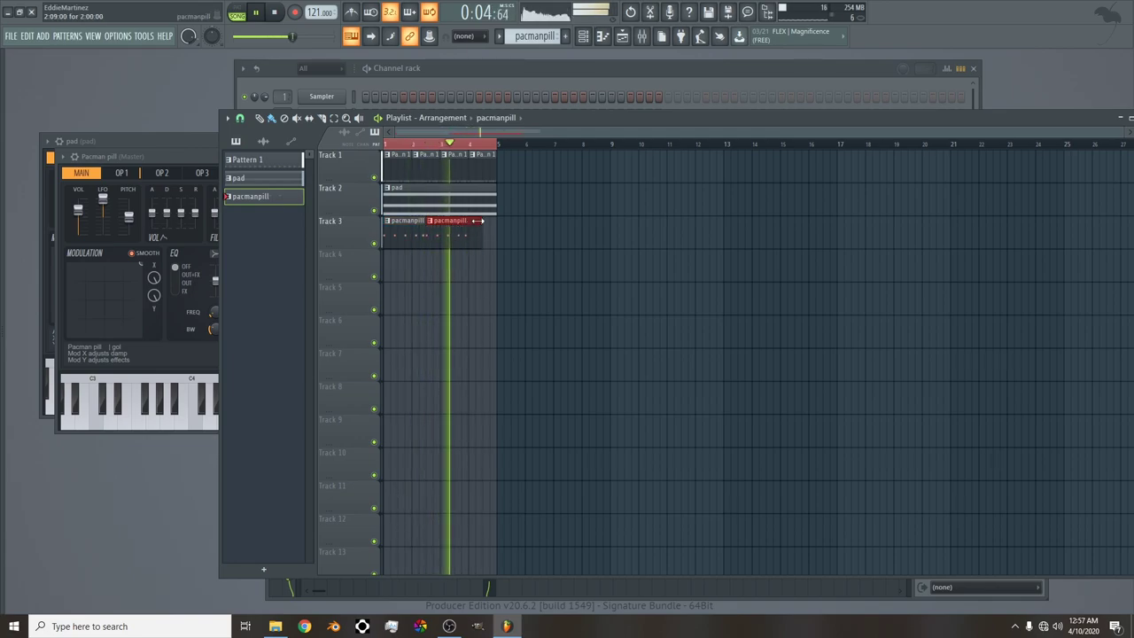
drag(489, 232, 466, 223)
click(469, 223)
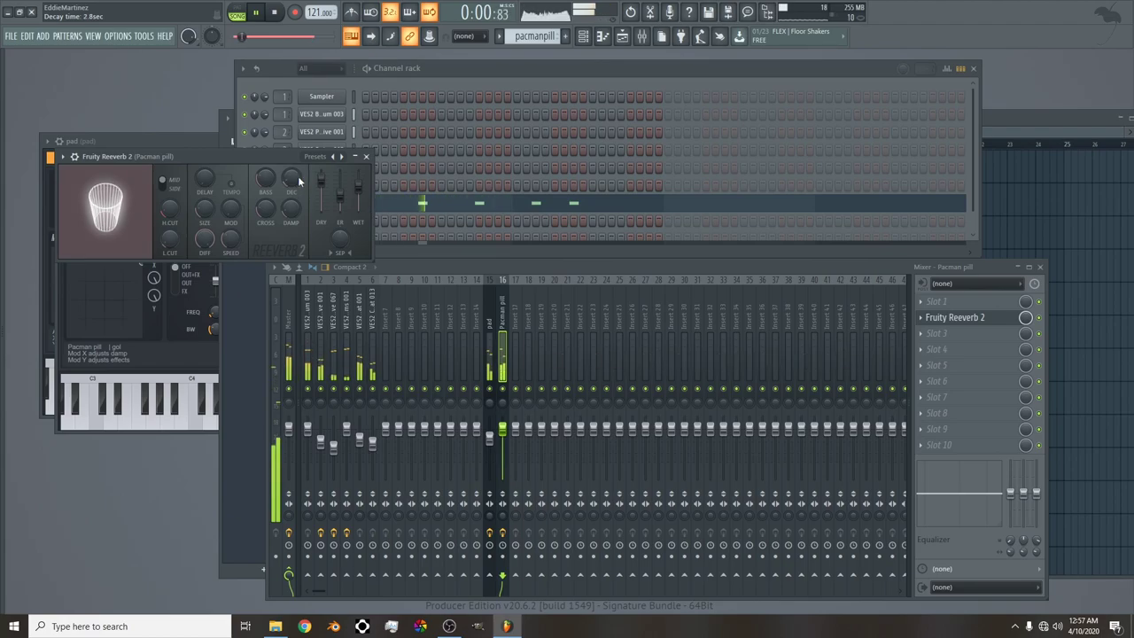
Close Fruity Reeverb 2 and move the Pacman pill modulation point in Sytrus to maximum Y and a high X value.
click(365, 155)
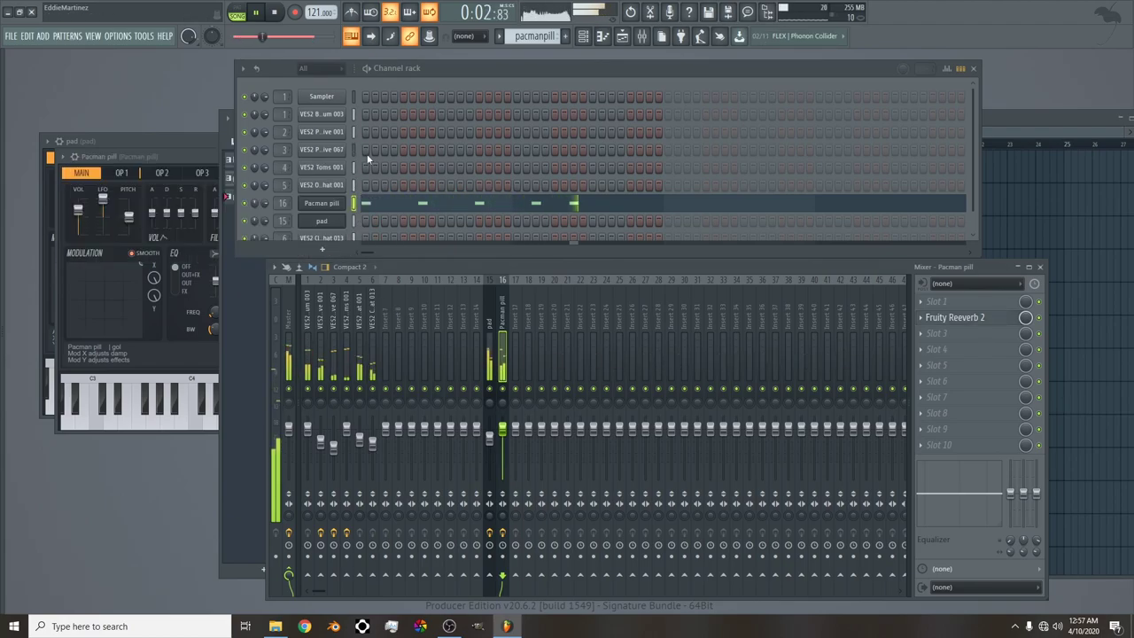
click(321, 203)
click(322, 203)
drag(122, 277, 98, 304)
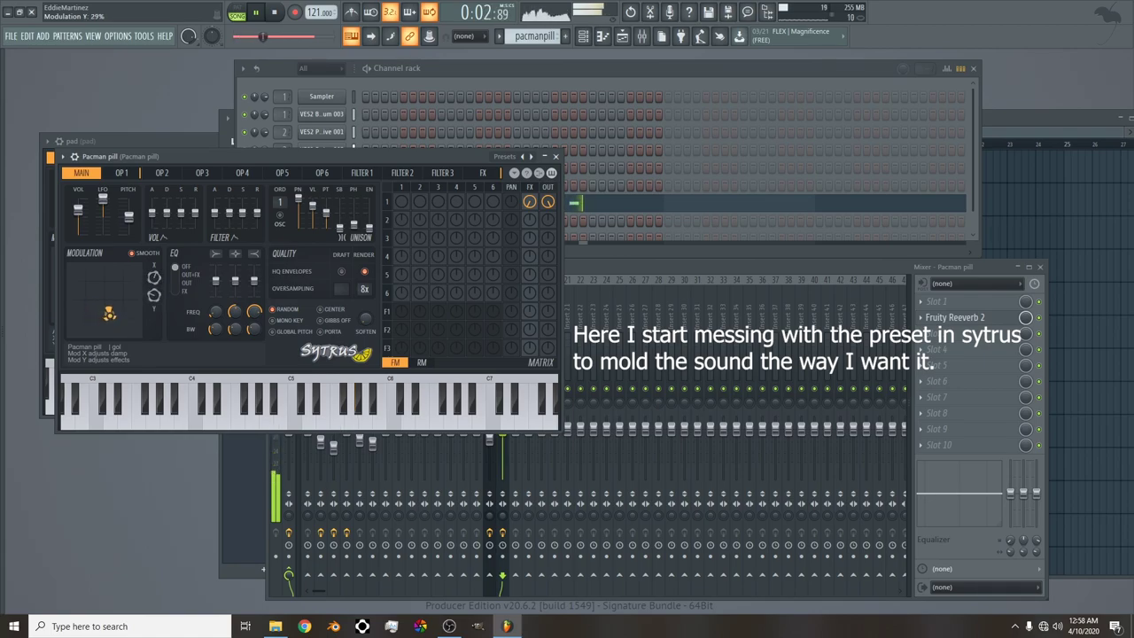
drag(137, 321, 136, 295)
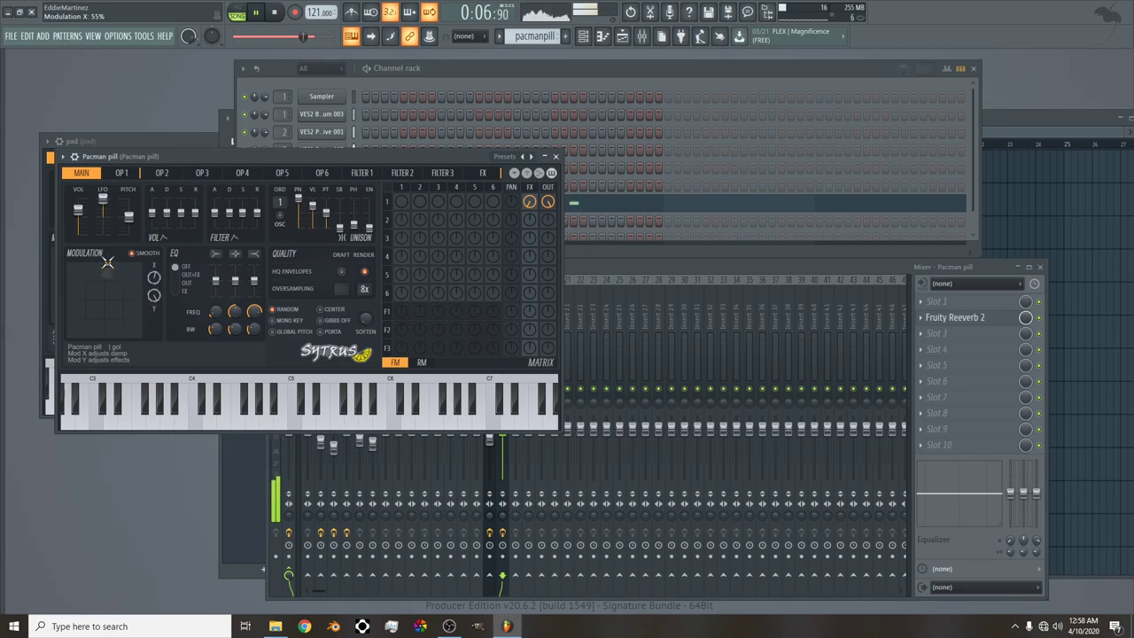
drag(102, 266, 140, 263)
Make operator 2 modulate its own frequency in the Sytrus matrix and raise its output level to about 74%.
drag(407, 222, 407, 217)
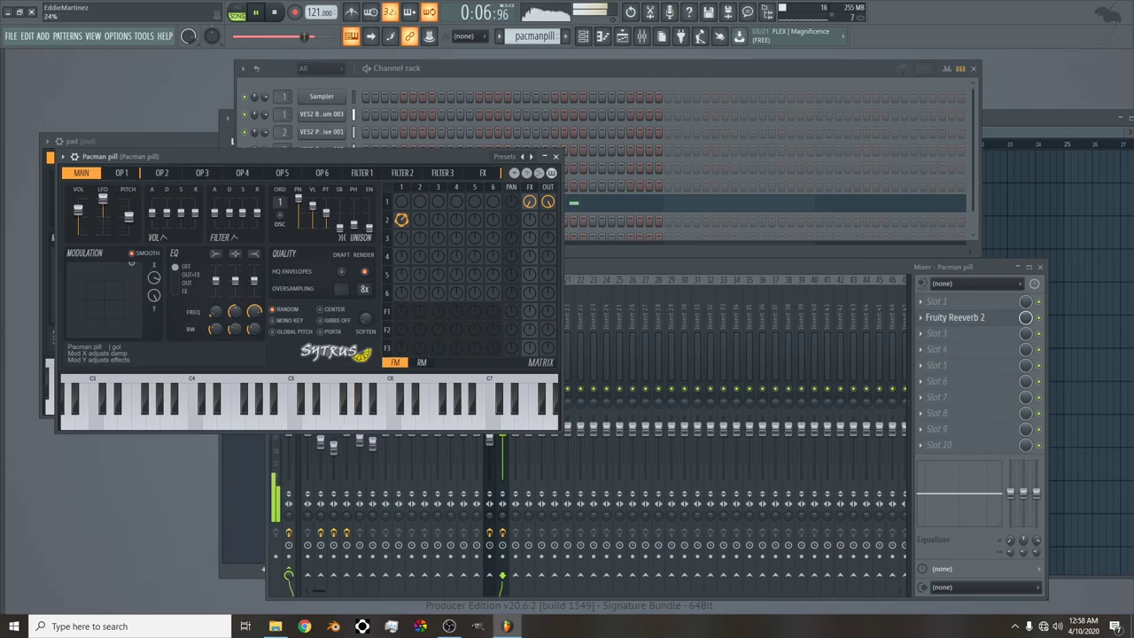
drag(407, 221, 418, 217)
drag(548, 222, 548, 200)
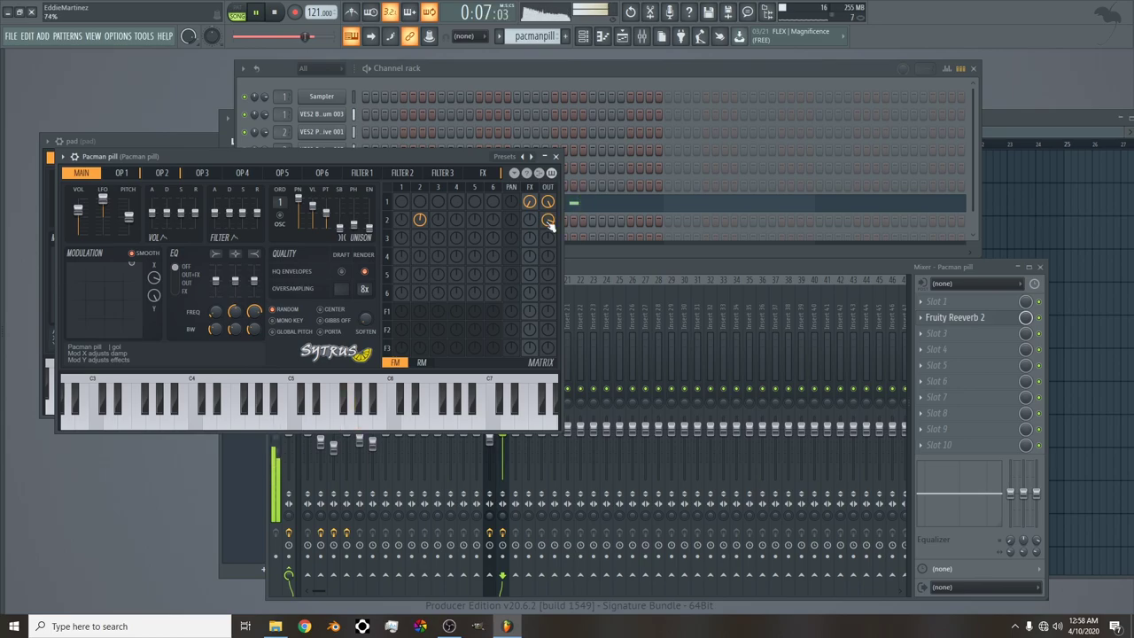
Check operator 2's panning envelope and LFO and copy the state of operator 1's volume envelope.
click(162, 173)
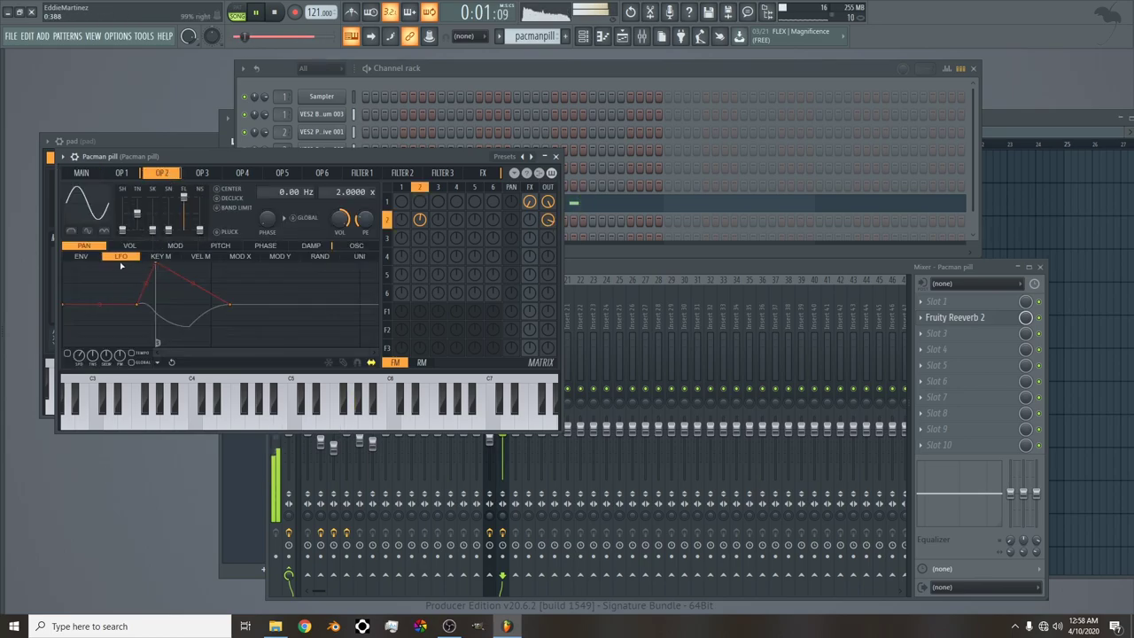
click(89, 256)
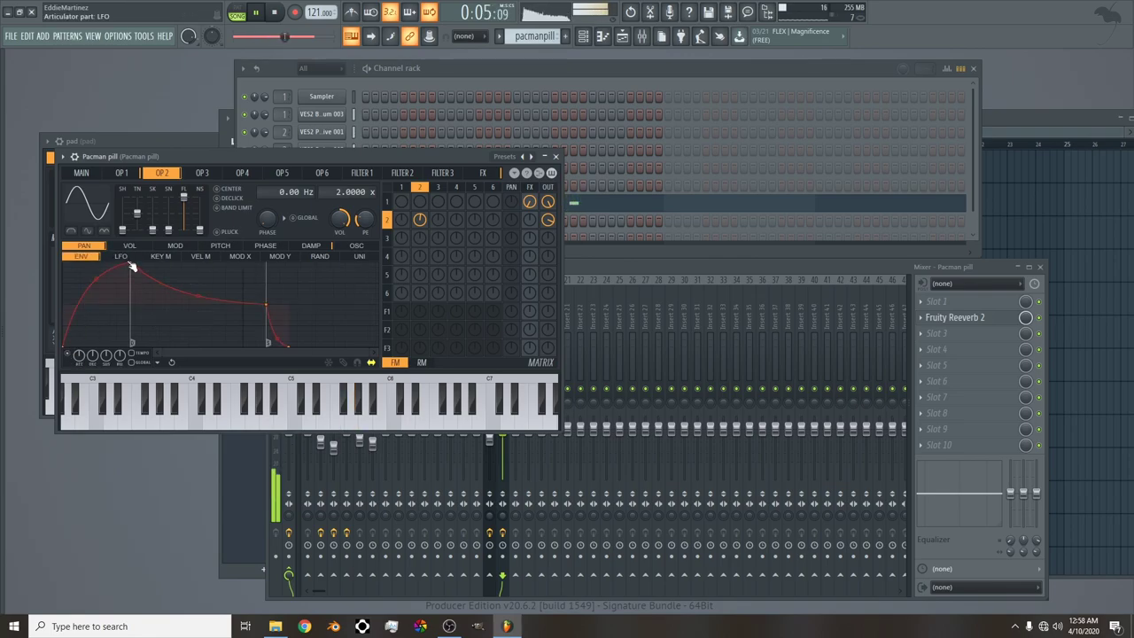
click(131, 262)
click(99, 256)
click(127, 174)
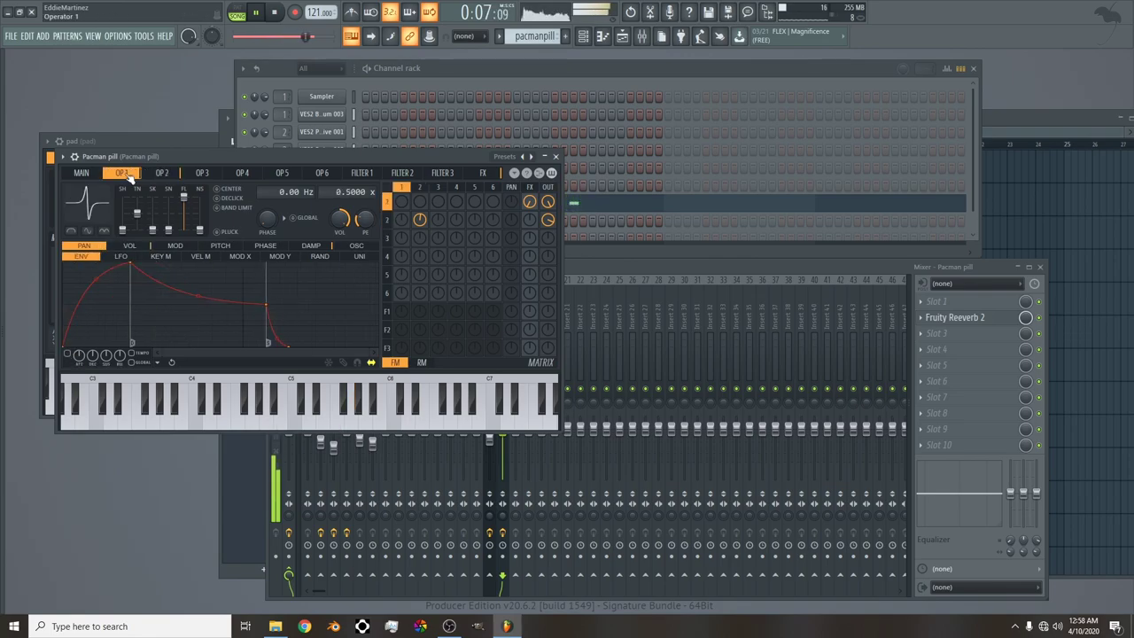
click(127, 247)
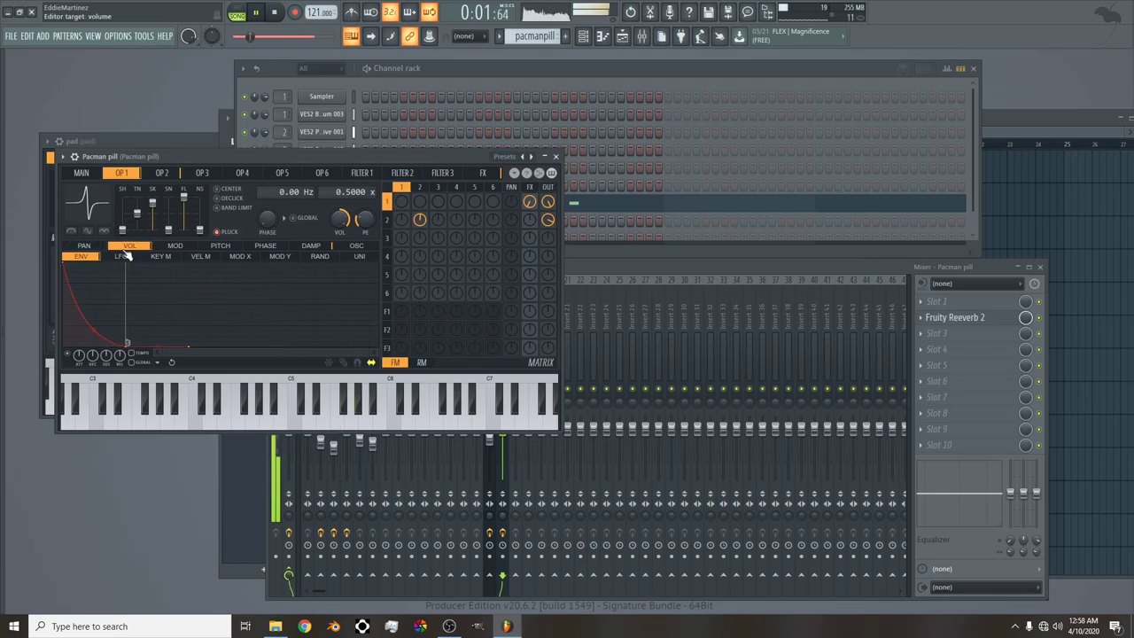
click(156, 363)
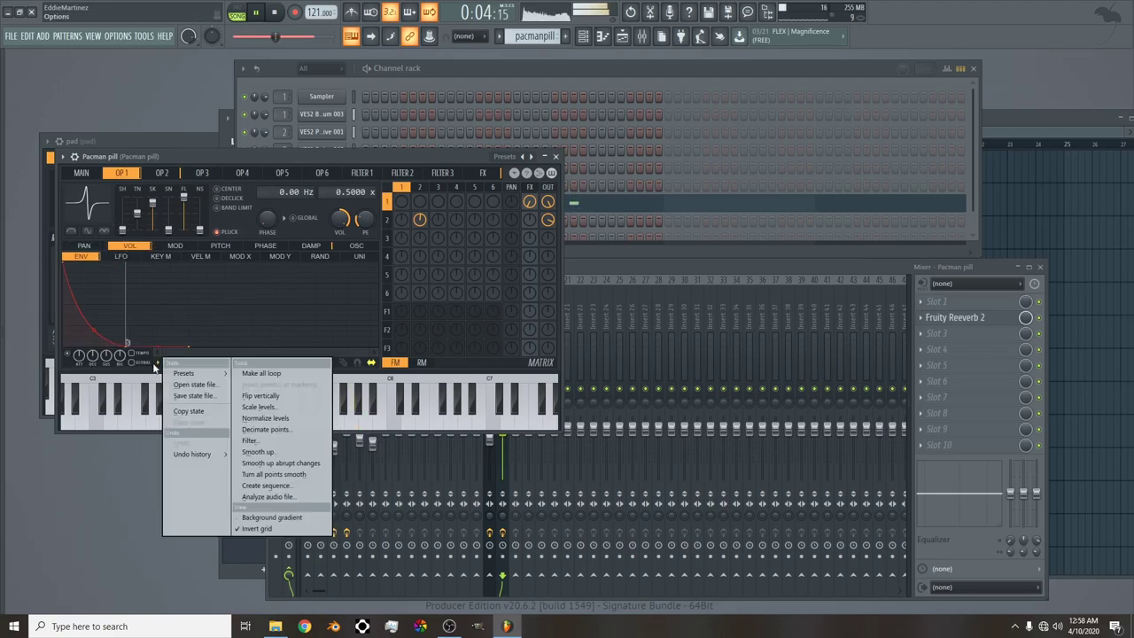
click(189, 412)
Paste the copied envelope state into operator 2's volume envelope.
click(173, 173)
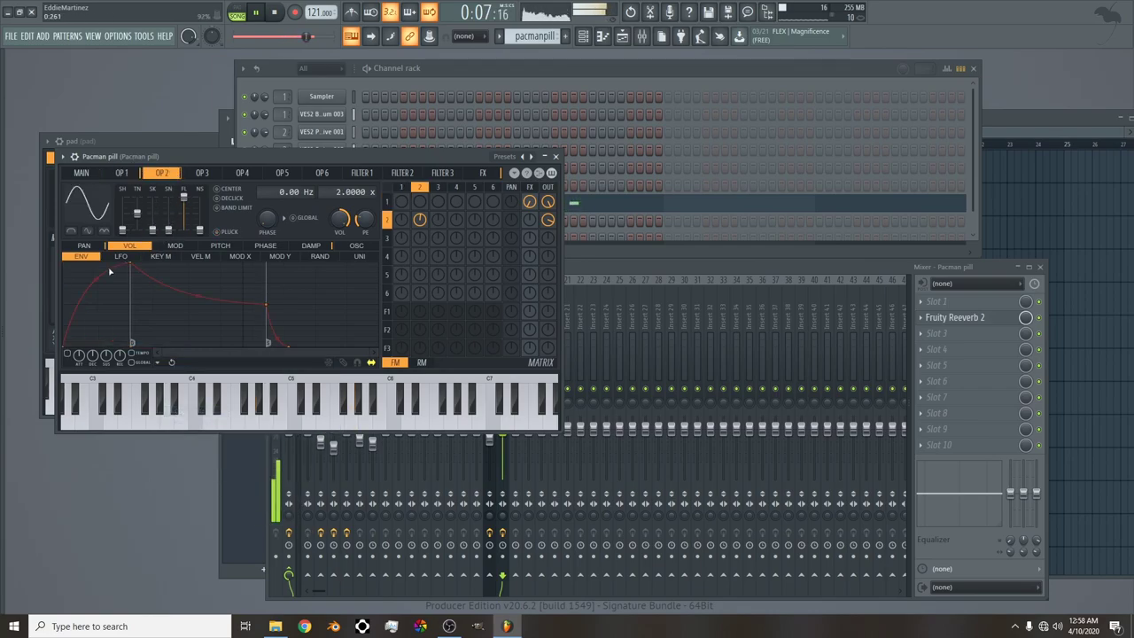
click(122, 257)
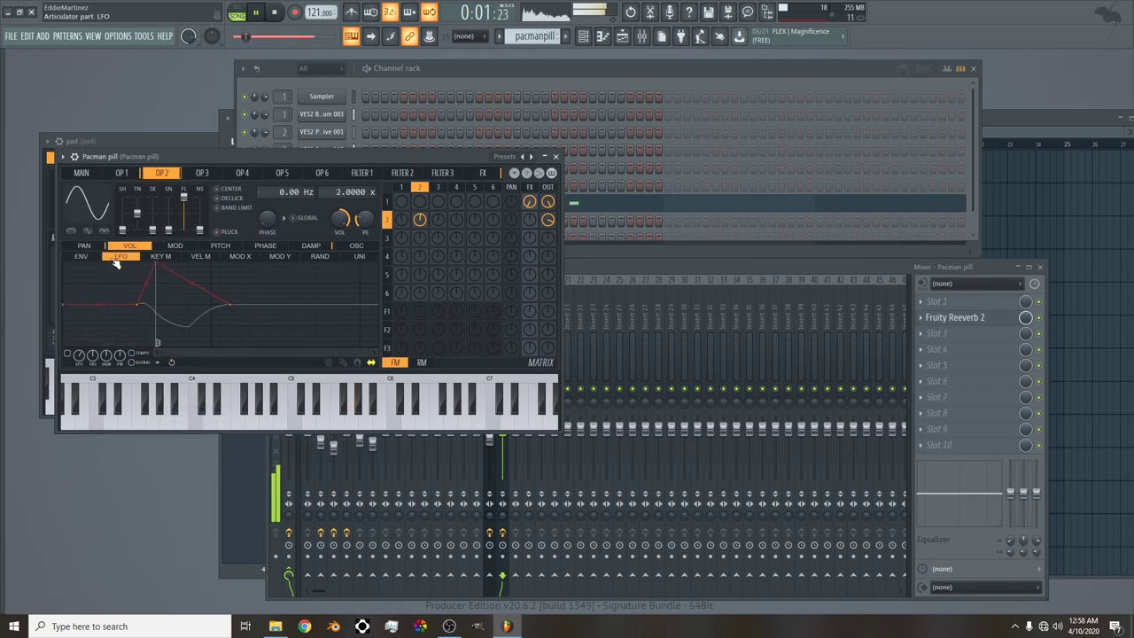
click(81, 256)
click(157, 363)
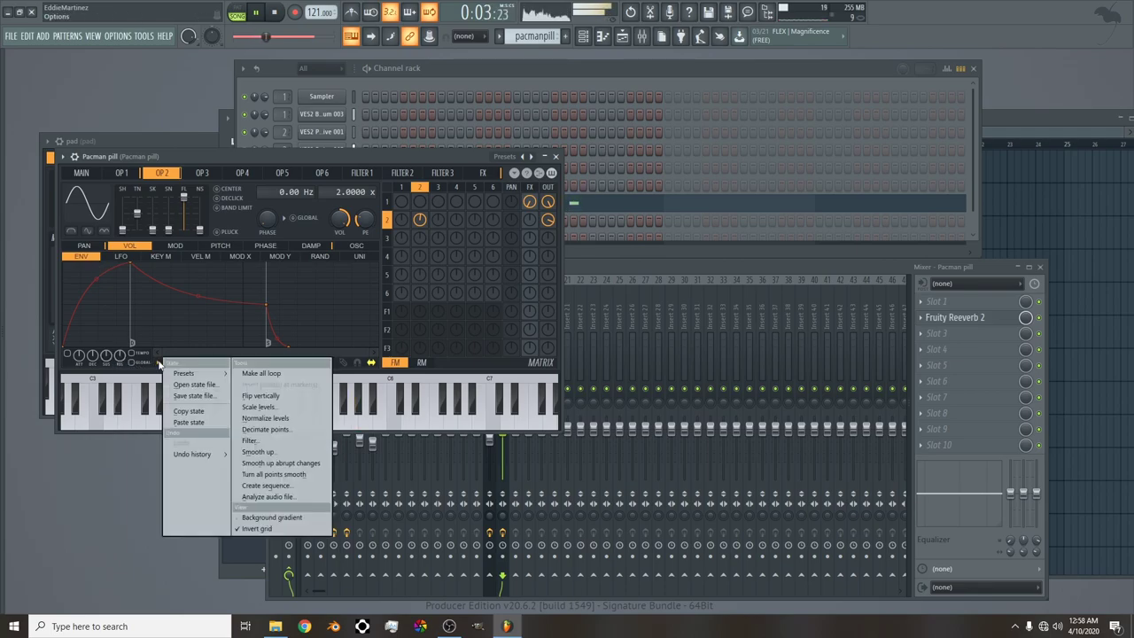
click(193, 423)
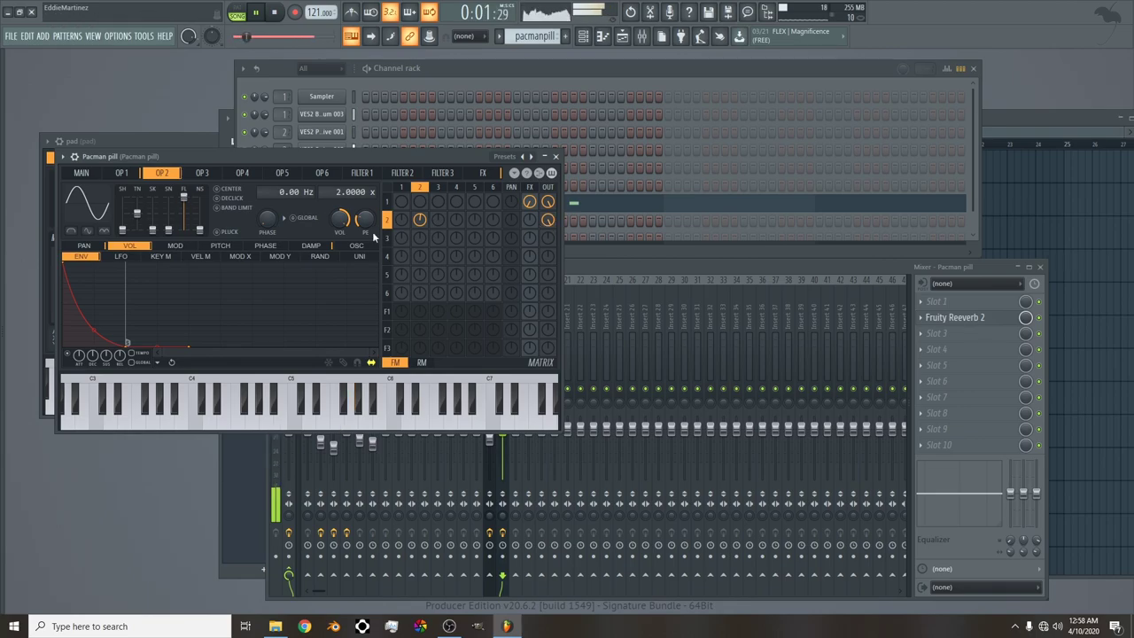
Set operator 2's frequency ratio to 1.0000 and reshape its waveform, with skew at about 61%.
drag(354, 191, 355, 213)
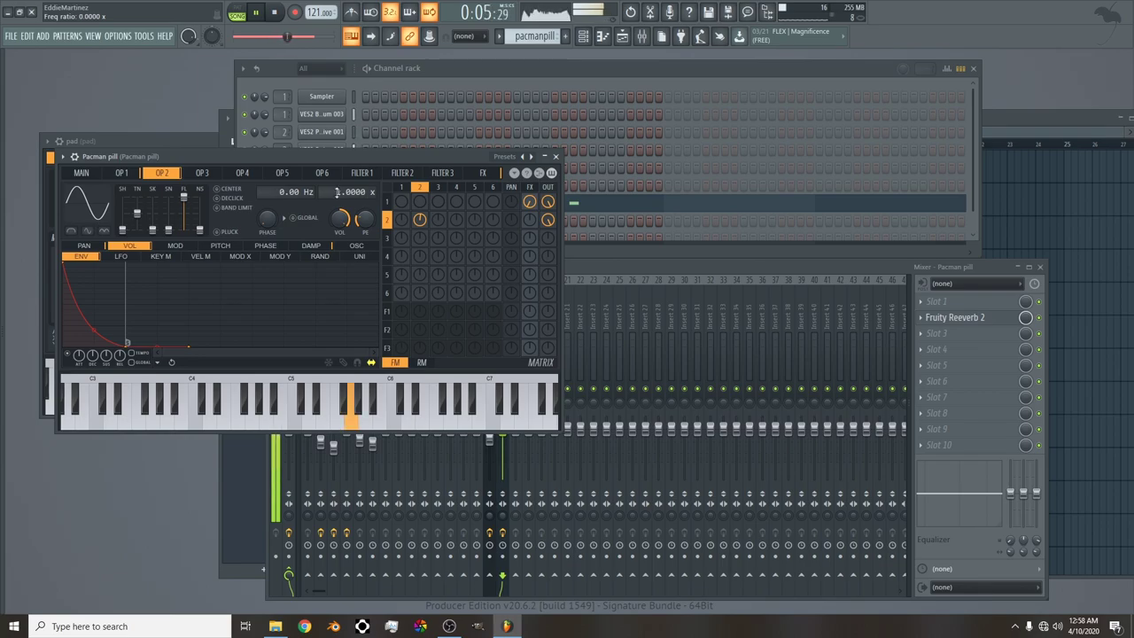
drag(124, 231, 123, 208)
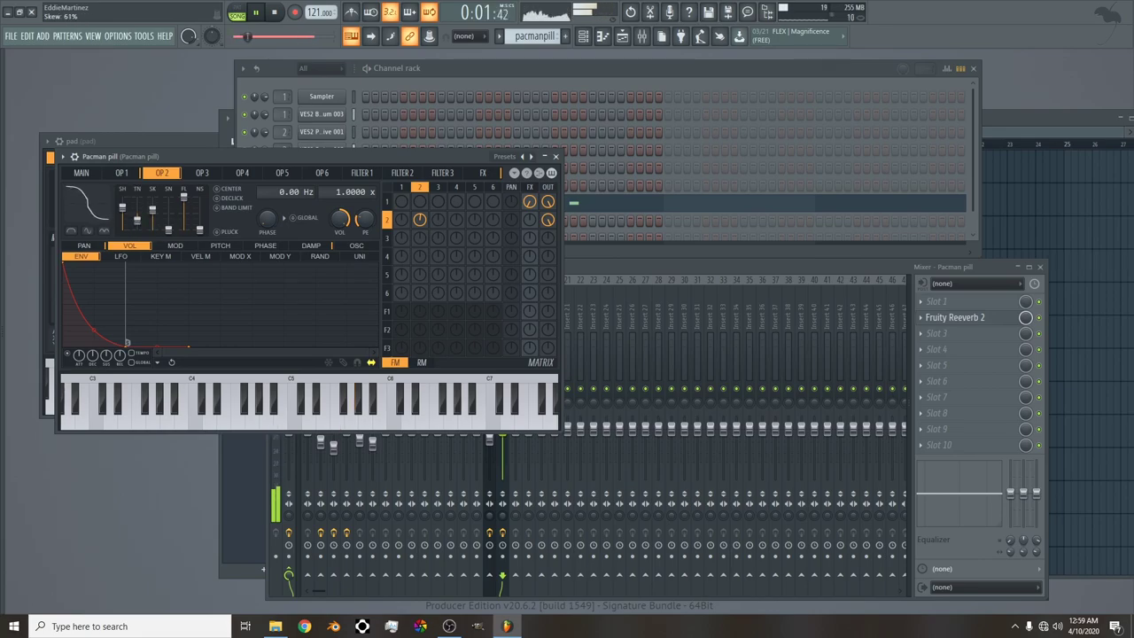
Mute mixer track 1 and return to the Pacman pill synth.
click(582, 268)
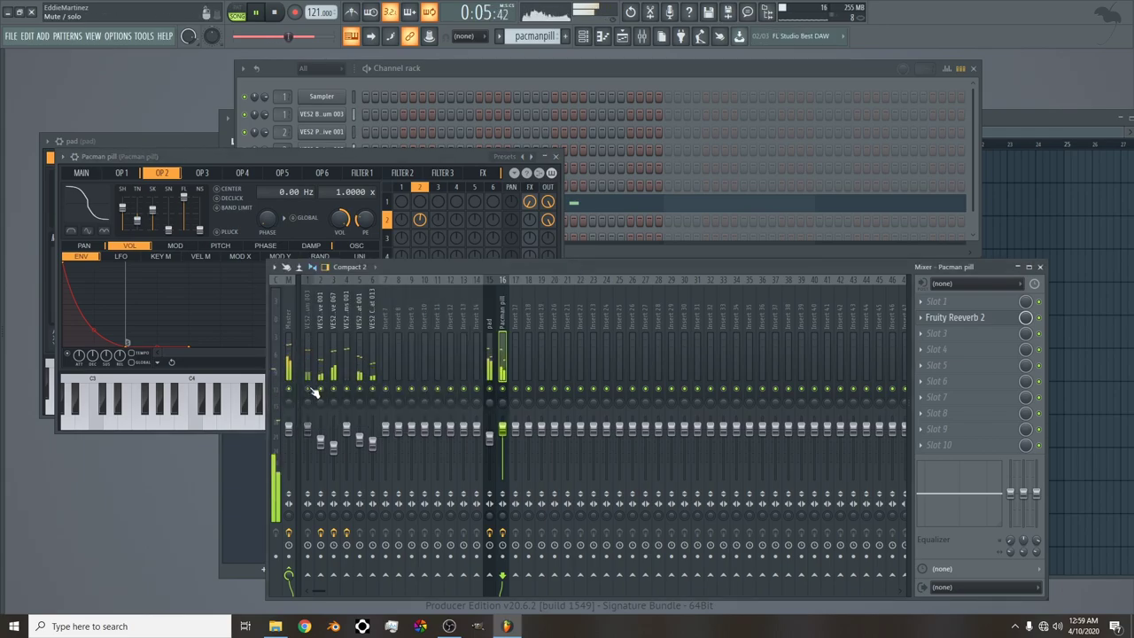
click(233, 158)
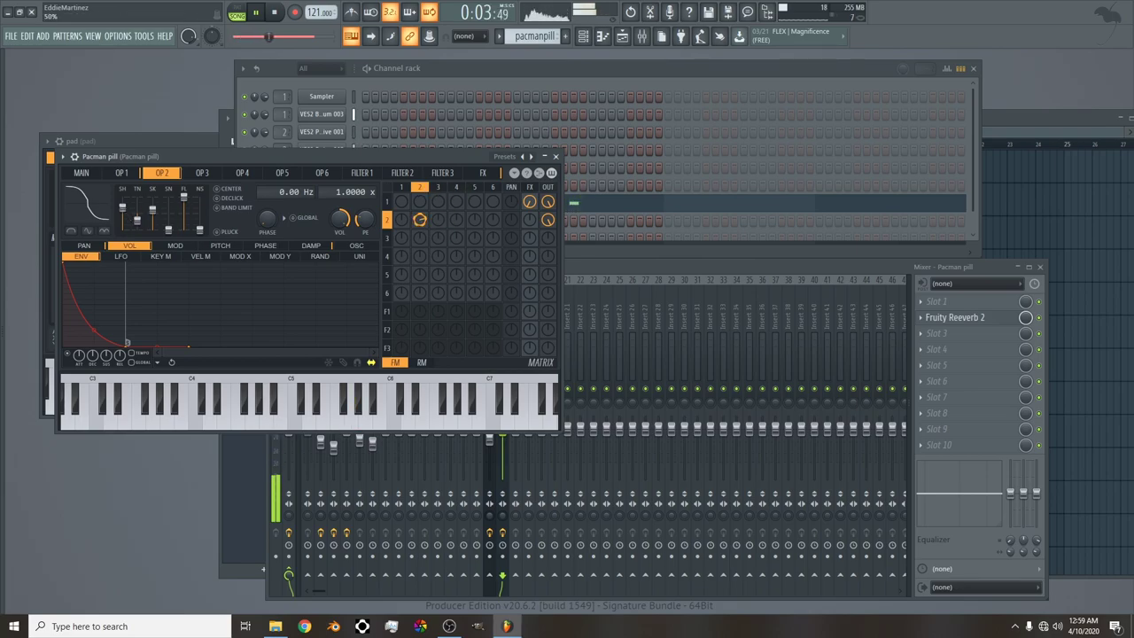
Replace operator 2's self-modulation with frequency modulation of operator 1 and send operator 2 to the effects.
mouse_move(419, 219)
mouse_down()
mouse_move(419, 232)
mouse_move(401, 206)
mouse_move(401, 253)
mouse_move(401, 212)
mouse_up()
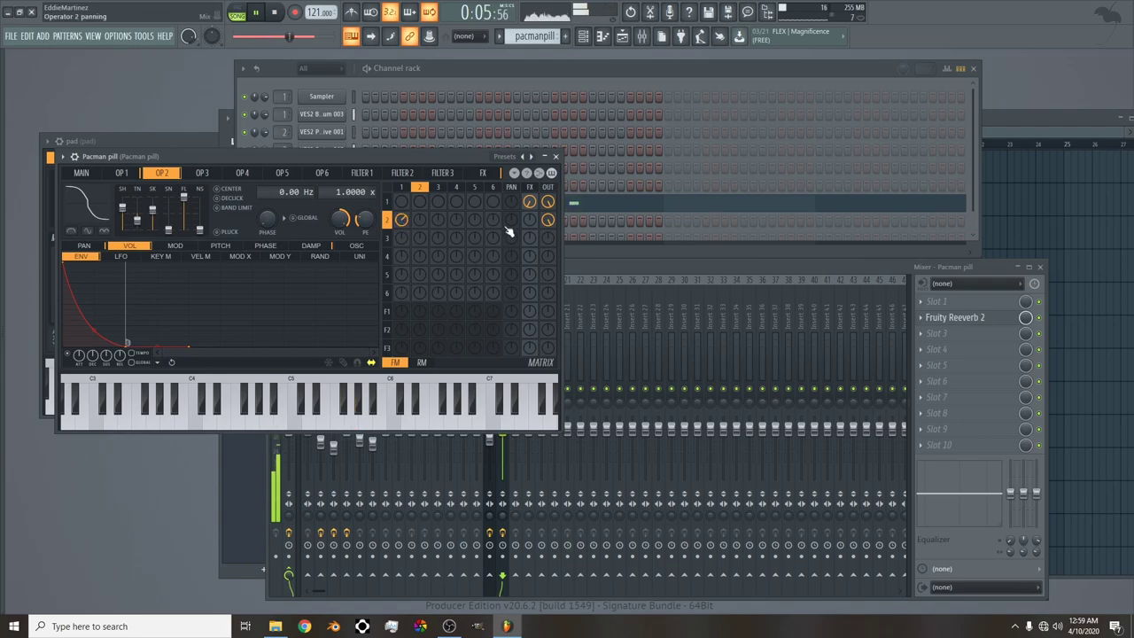
drag(529, 218, 528, 212)
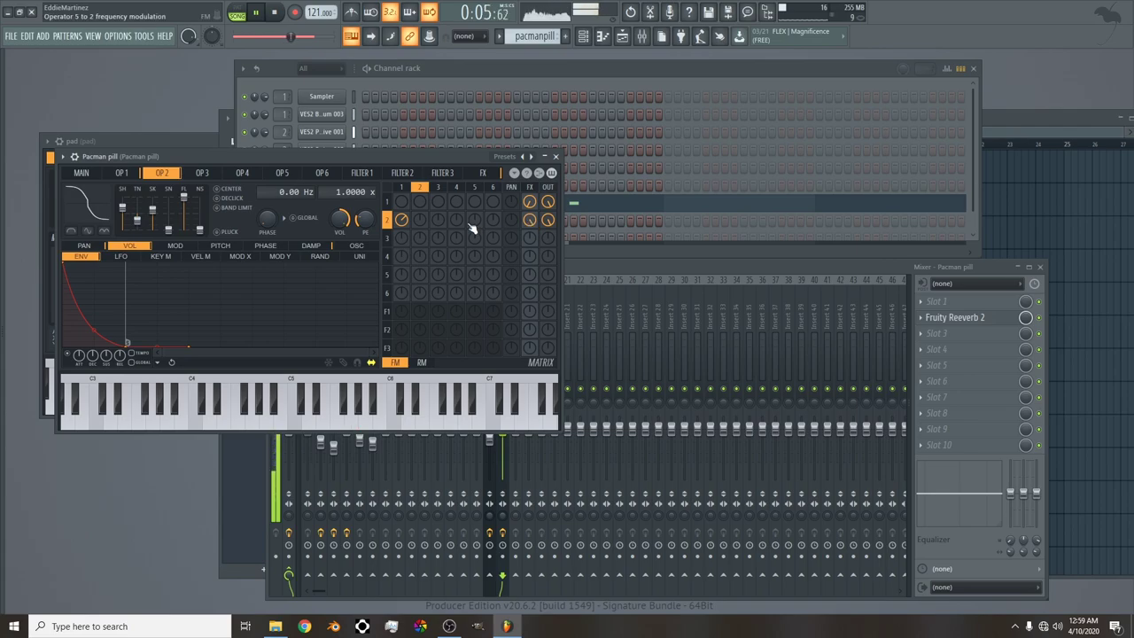
drag(406, 217, 406, 208)
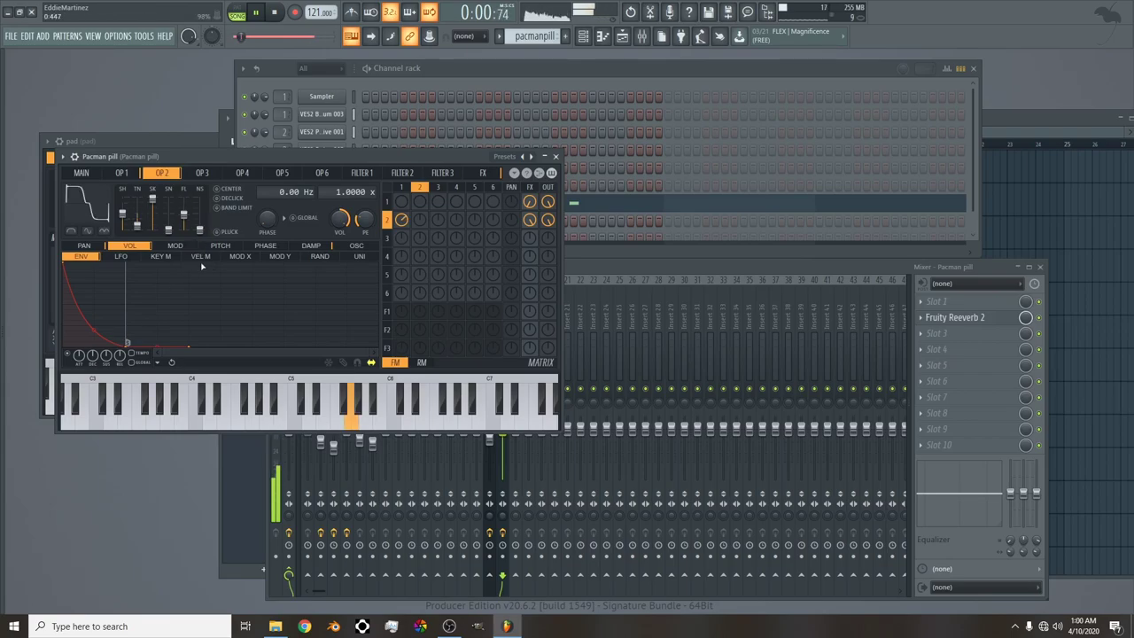
Enable operator 2's volume LFO, reshape its envelope for an immediate onset, and adjust the LFO speed.
click(120, 256)
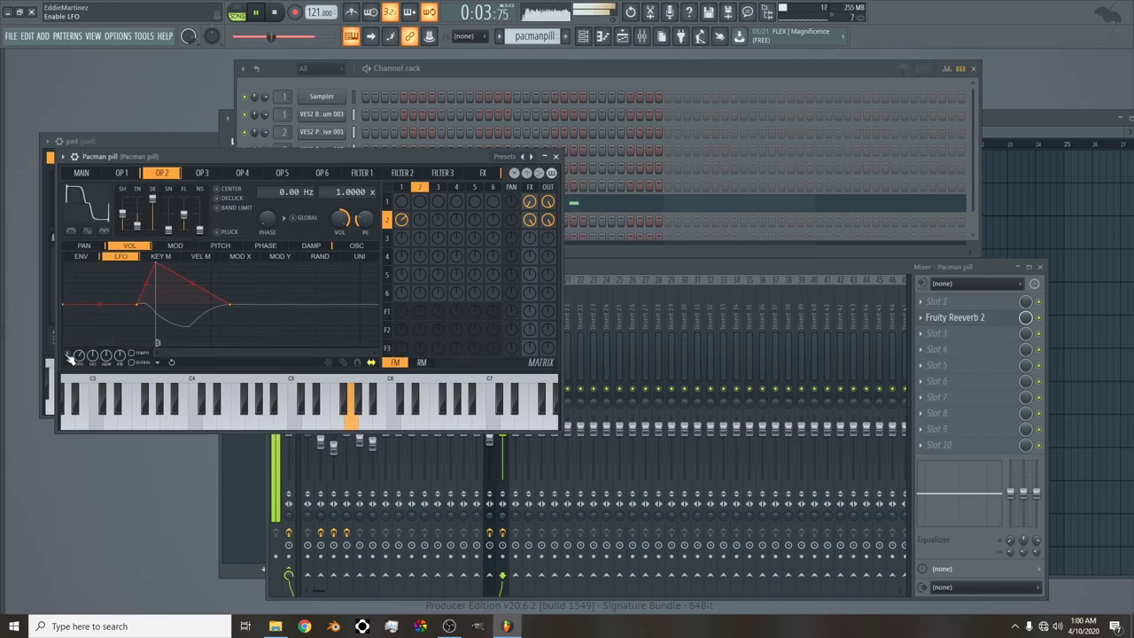
drag(137, 303, 80, 354)
drag(132, 297, 133, 266)
mouse_move(79, 355)
mouse_down()
mouse_move(78, 332)
mouse_move(79, 372)
mouse_move(81, 342)
mouse_up()
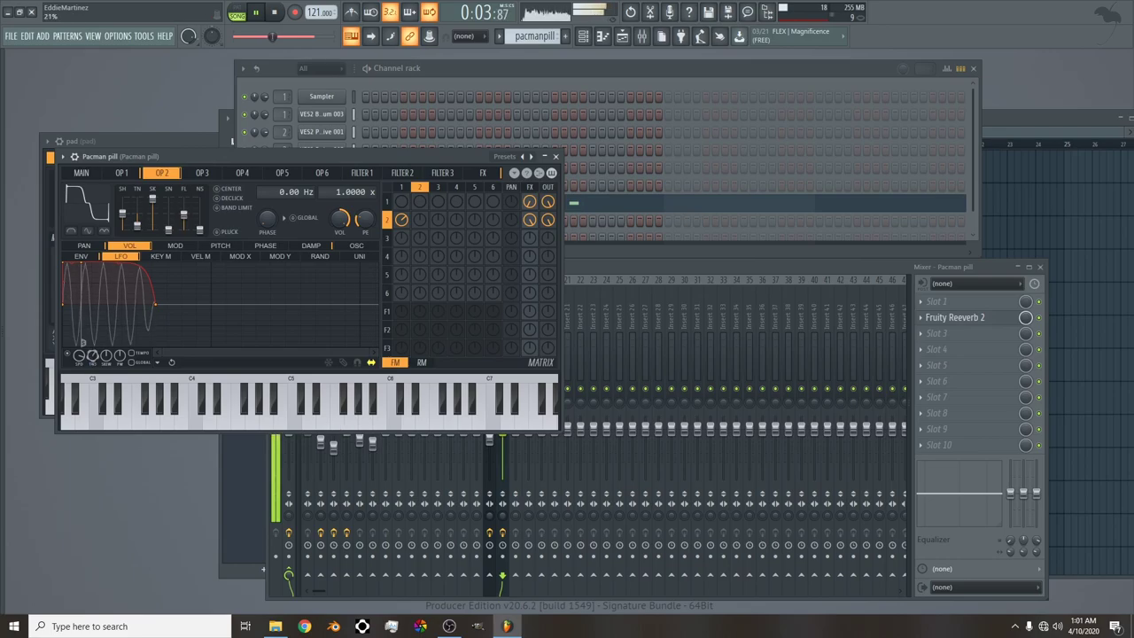
Slow down operator 2's volume LFO and adjust a filter band in the Pacman pill's parametric EQ.
mouse_move(79, 354)
mouse_down()
mouse_move(79, 336)
mouse_move(79, 355)
mouse_up()
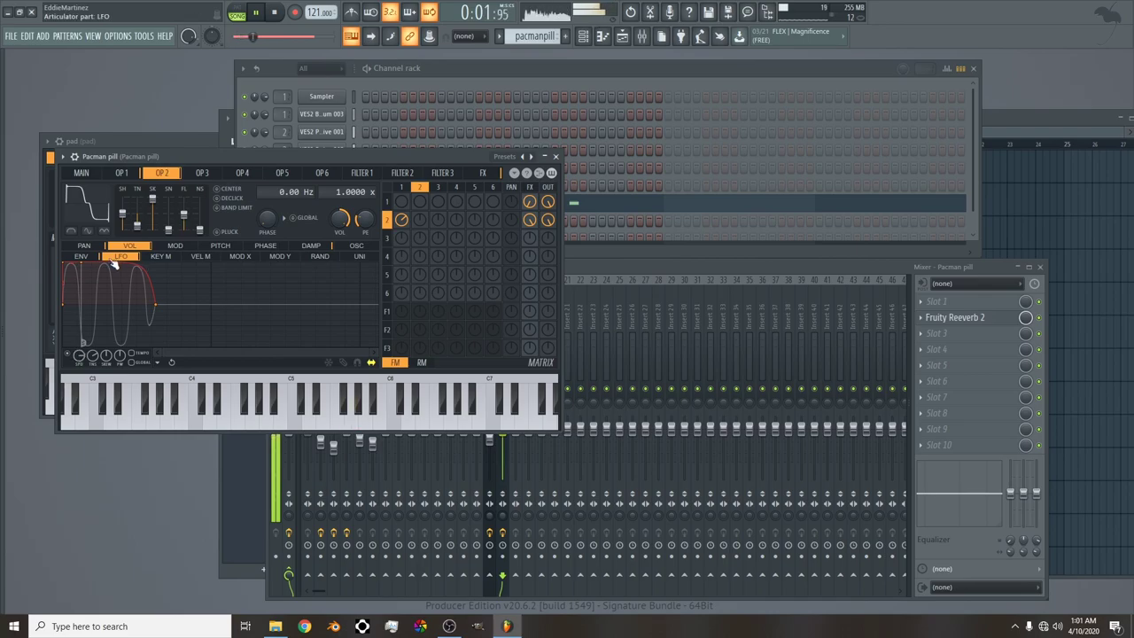
click(89, 248)
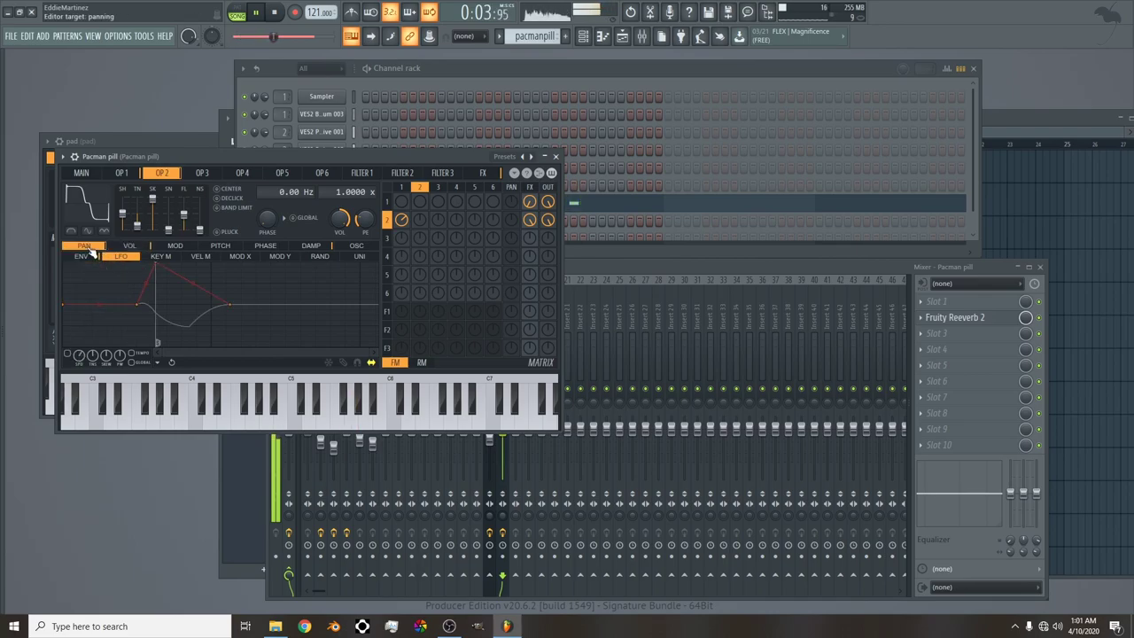
click(122, 172)
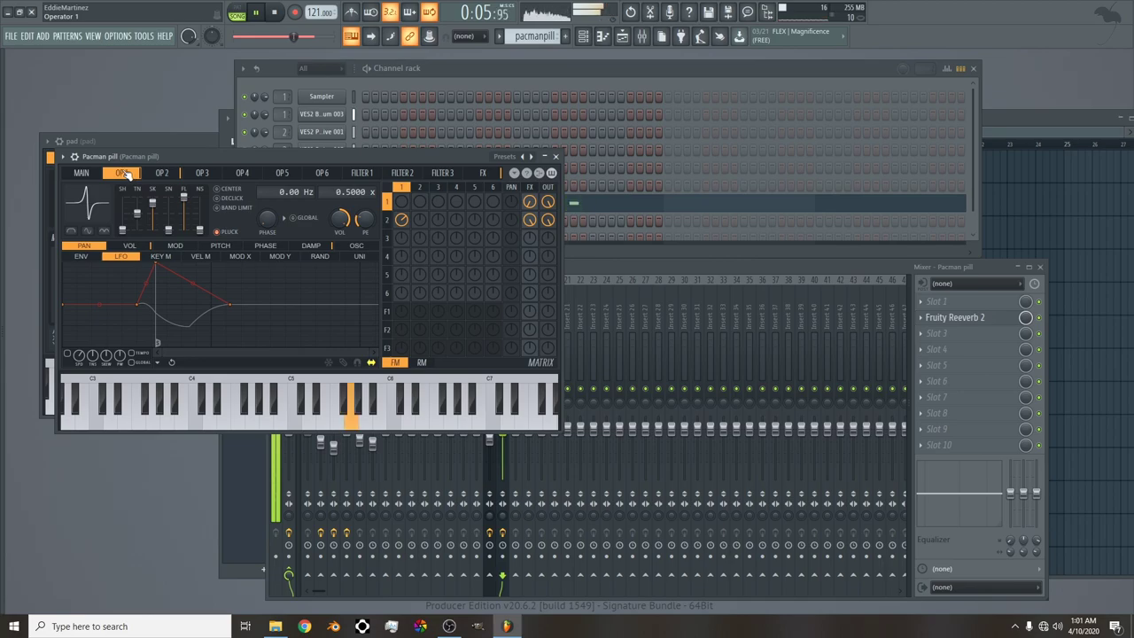
click(81, 173)
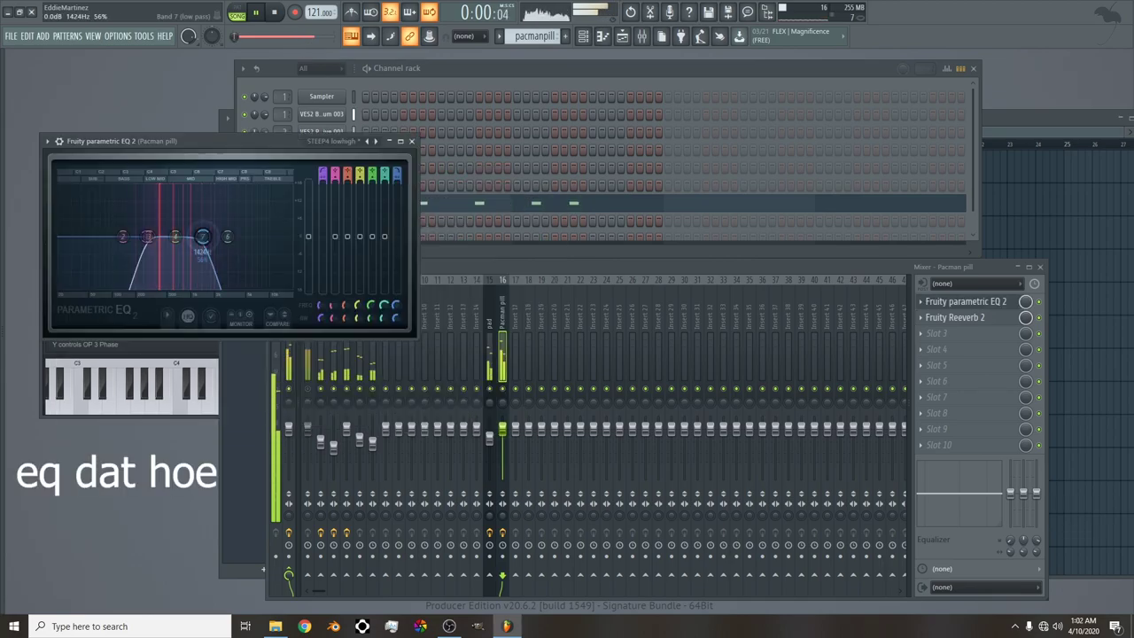
drag(147, 236, 237, 244)
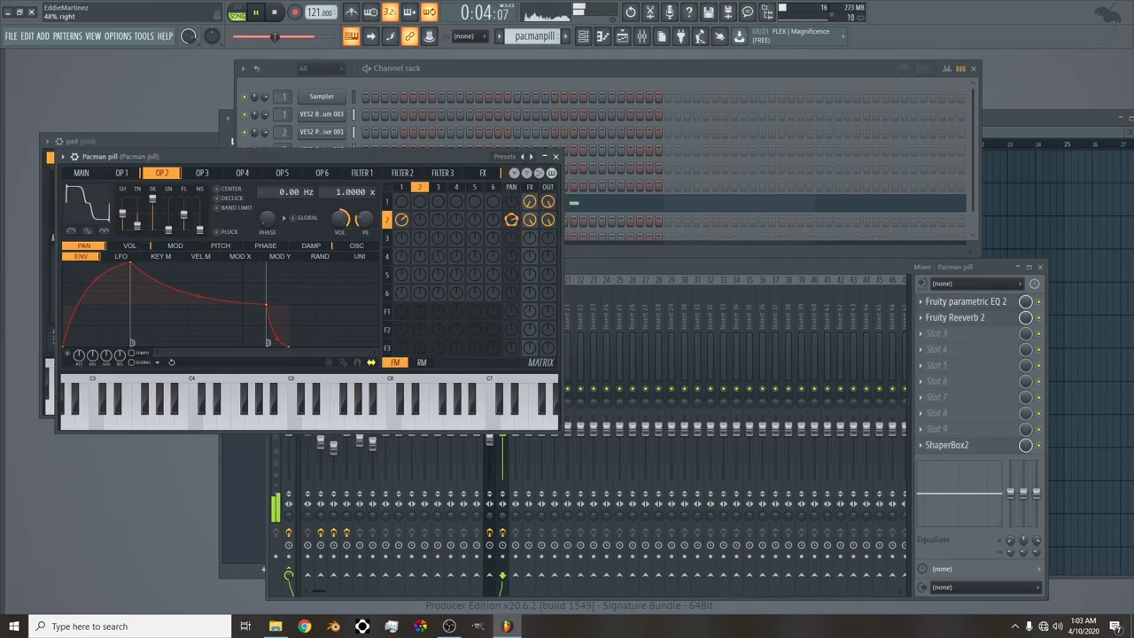
Pan operator 1 of the Pacman pill synth to the right and lower its mixer track volume.
drag(395, 156, 802, 118)
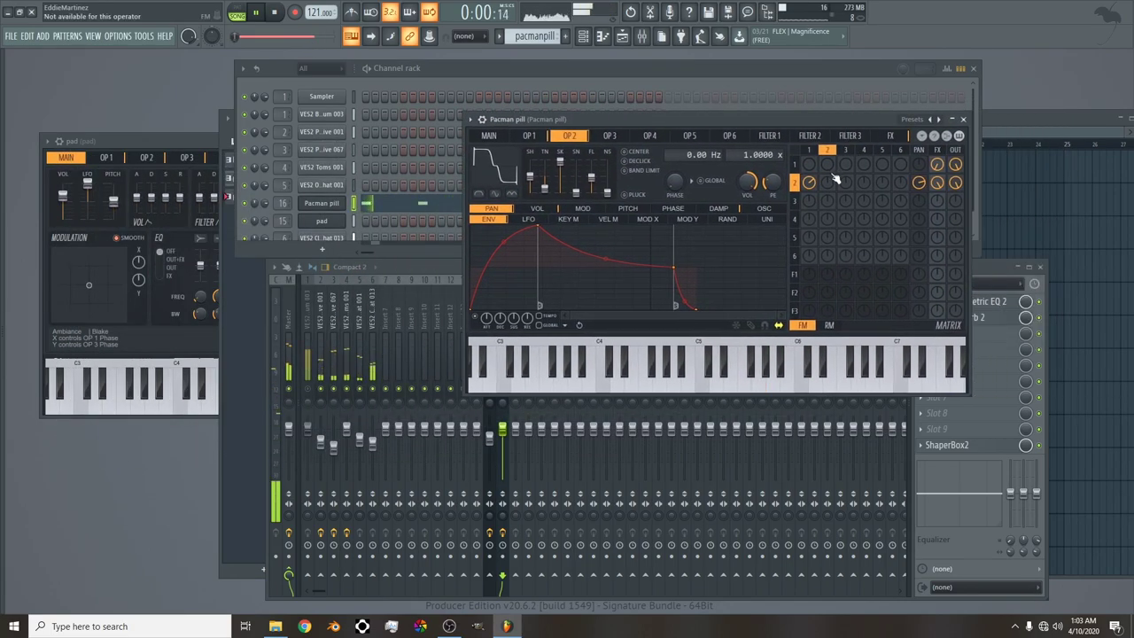
drag(918, 164, 918, 155)
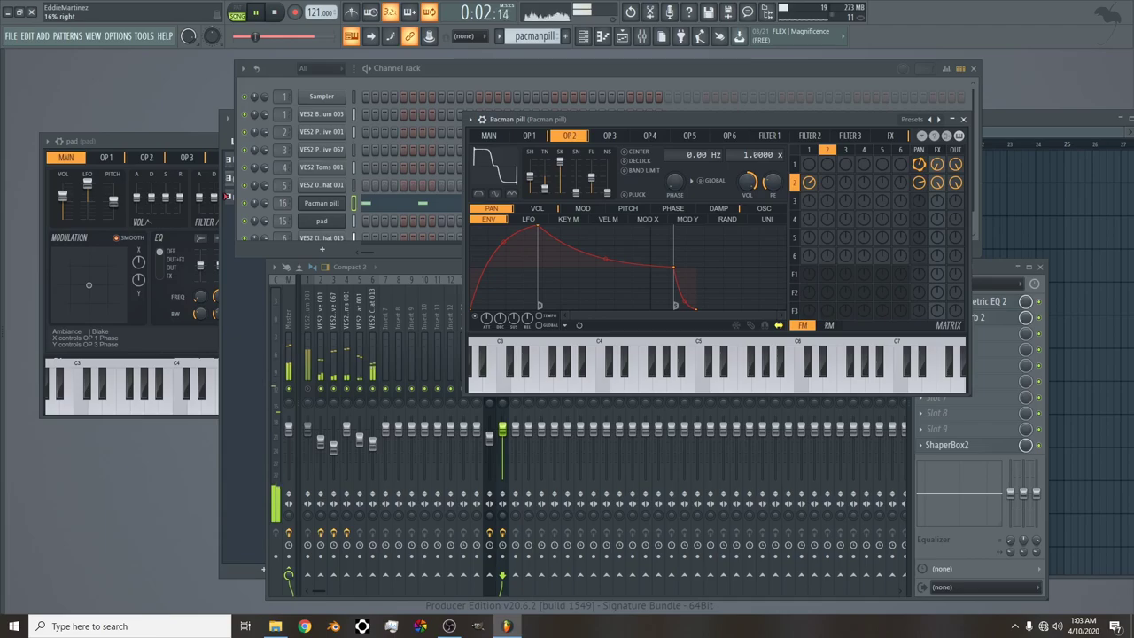
drag(816, 119, 896, 251)
drag(998, 297, 999, 277)
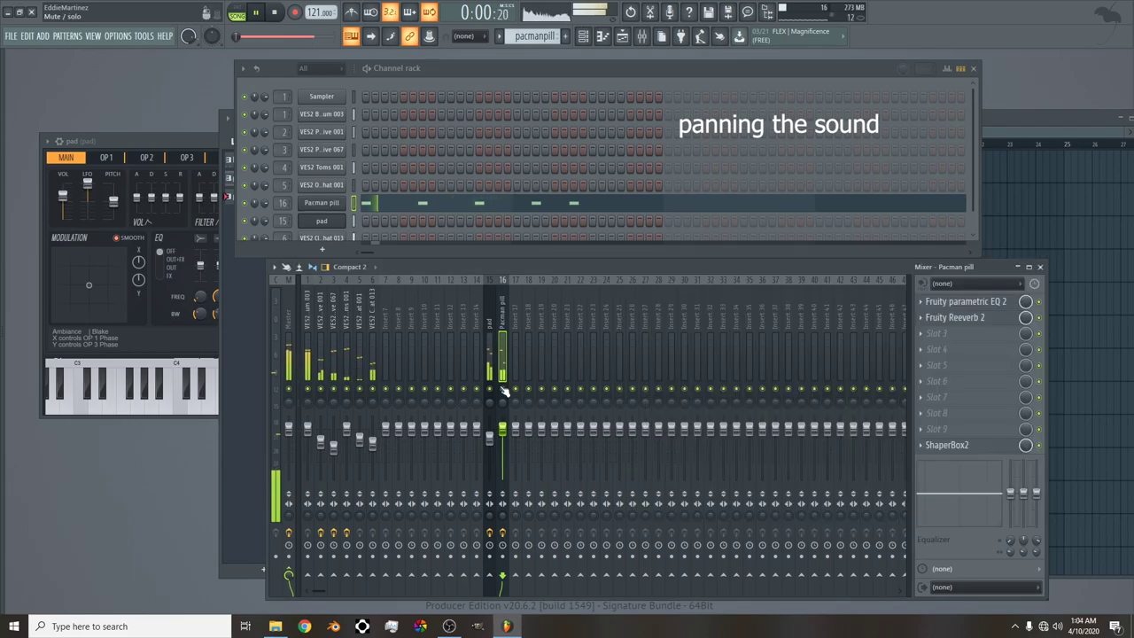
drag(502, 430, 502, 445)
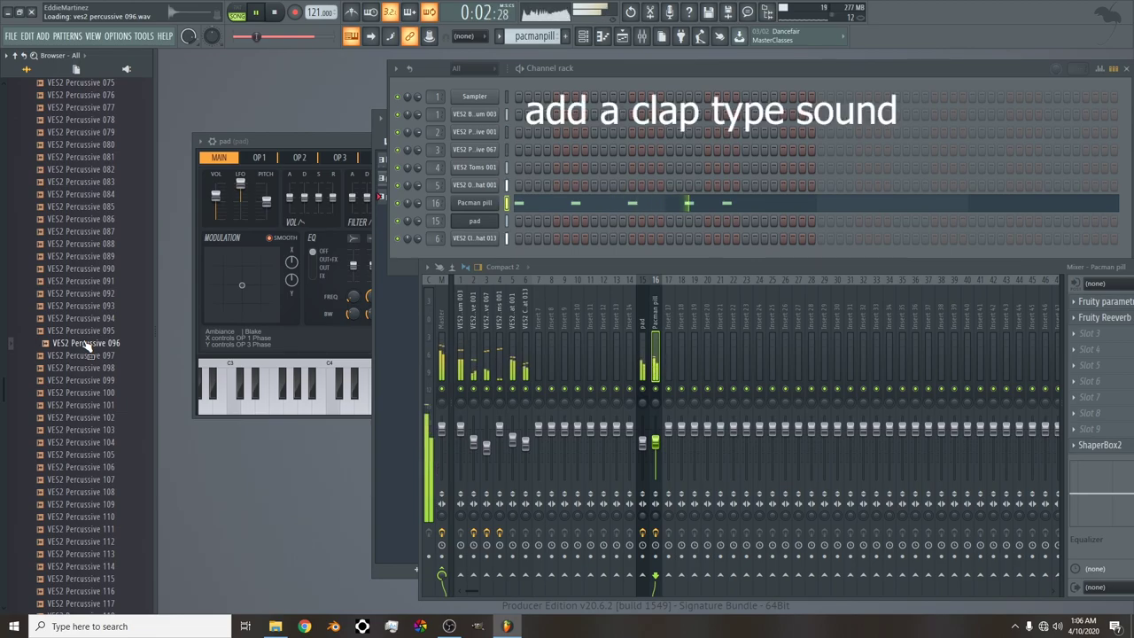
Add the VES2 Percussive 096 sample as a new channel and program hits on steps 5 and 13 of Pattern 1.
drag(88, 346, 354, 255)
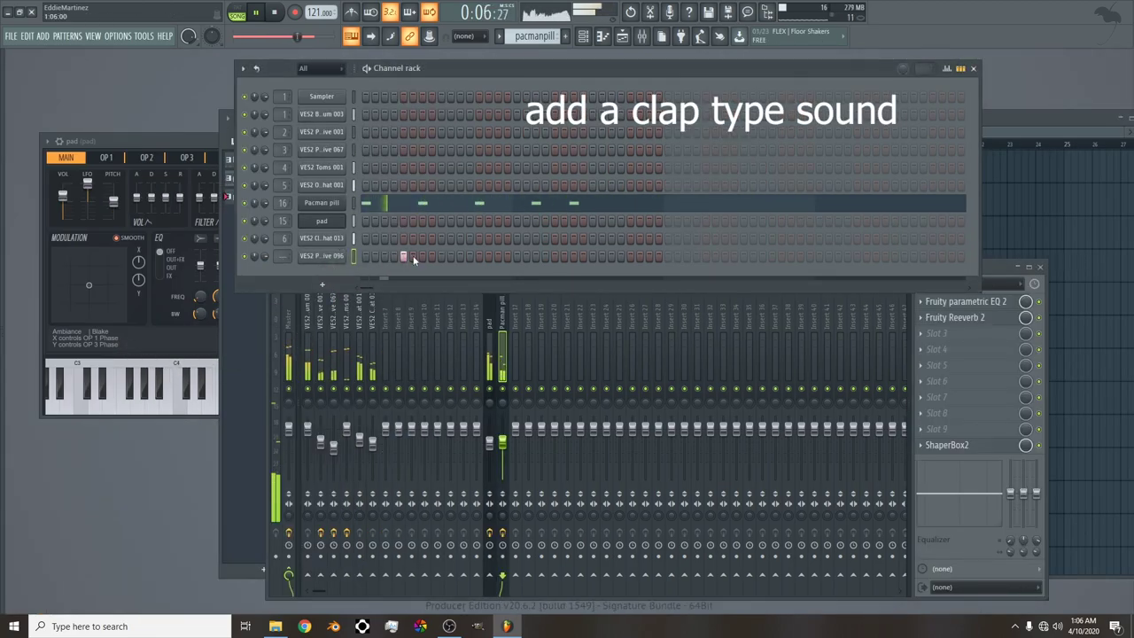
click(528, 36)
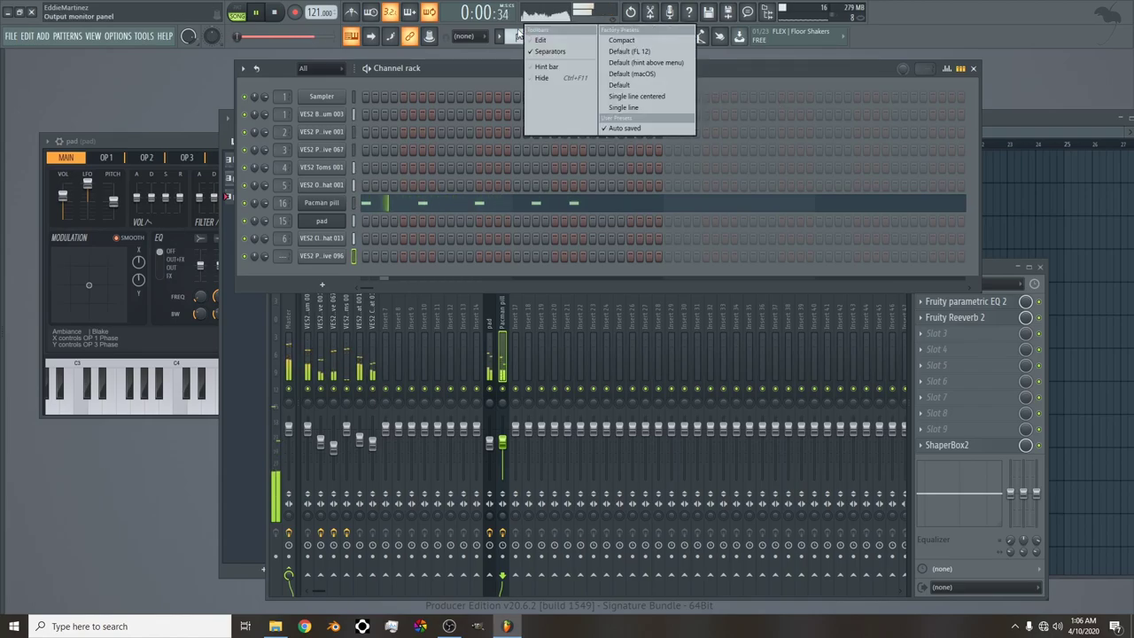
click(535, 53)
click(403, 256)
click(478, 256)
Adjust the fade-out of the VES2 Percussive 096 sample and route its channel to mixer track 7.
right_click(338, 259)
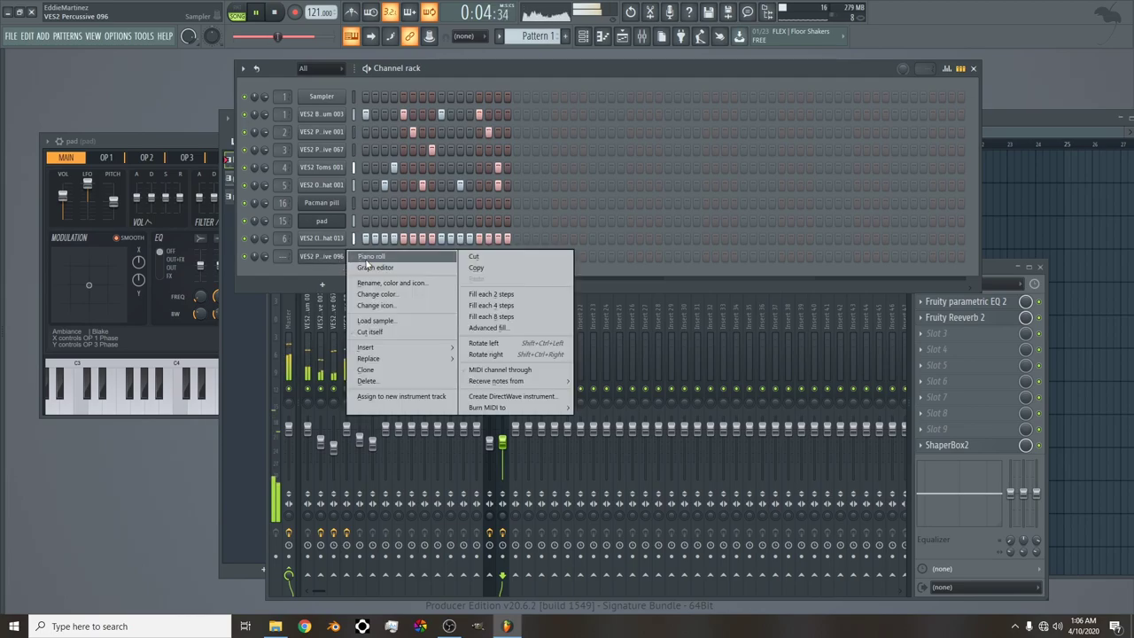
click(331, 258)
drag(335, 333, 336, 352)
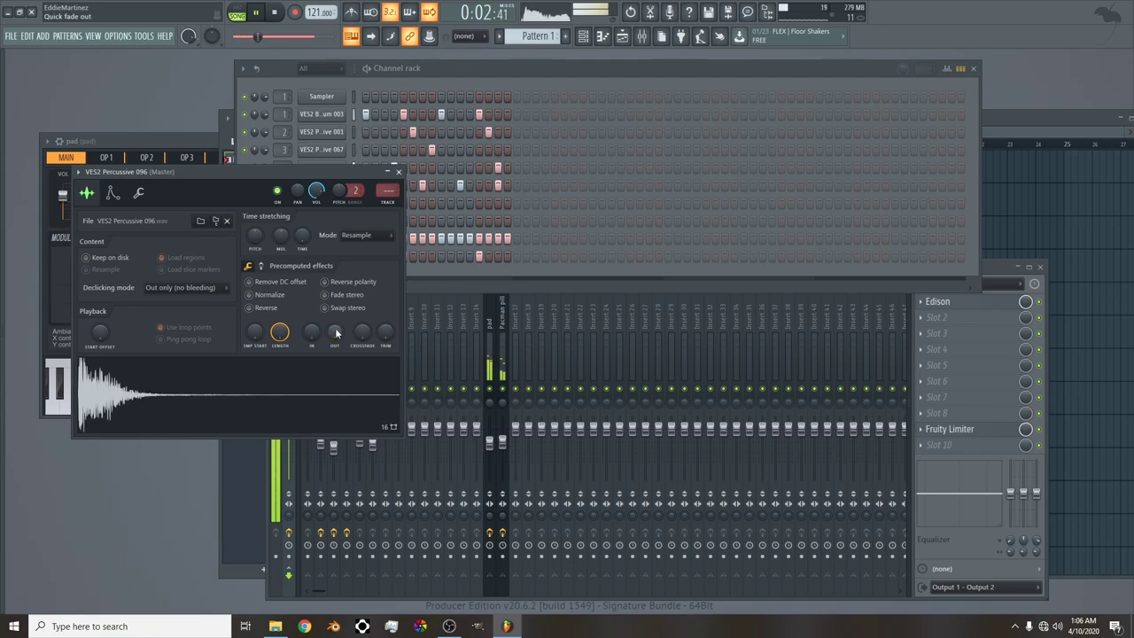
click(398, 171)
right_click(386, 356)
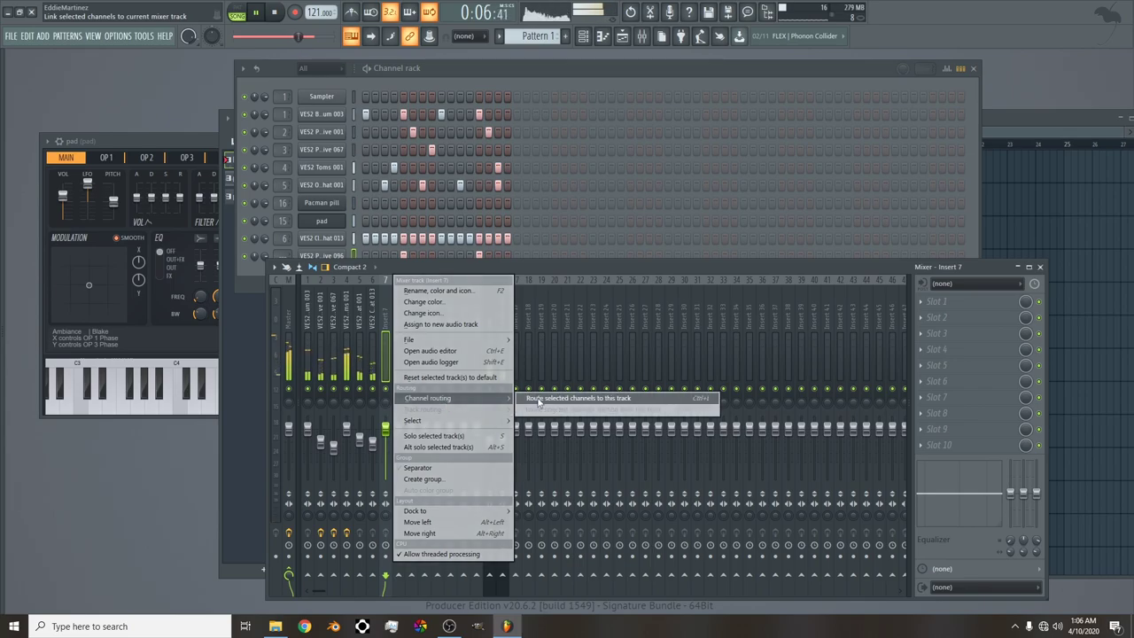
click(566, 400)
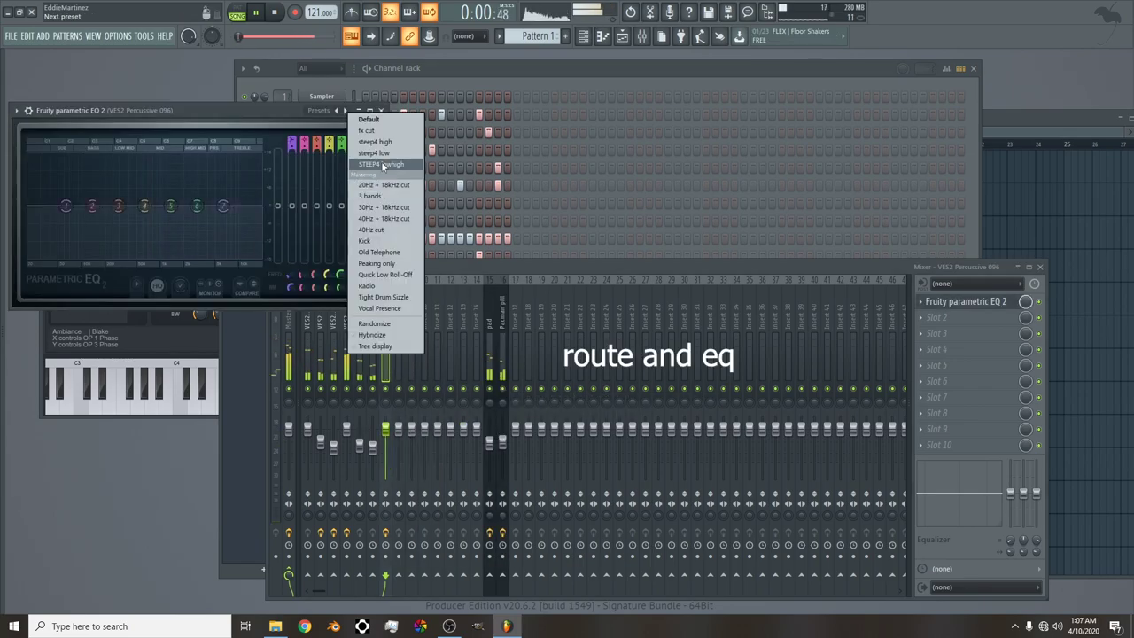
Load the STEEP4 lowhigh preset in the VES2 Percussive 096 EQ and raise the high-pass cutoff to about 438 Hz.
click(381, 189)
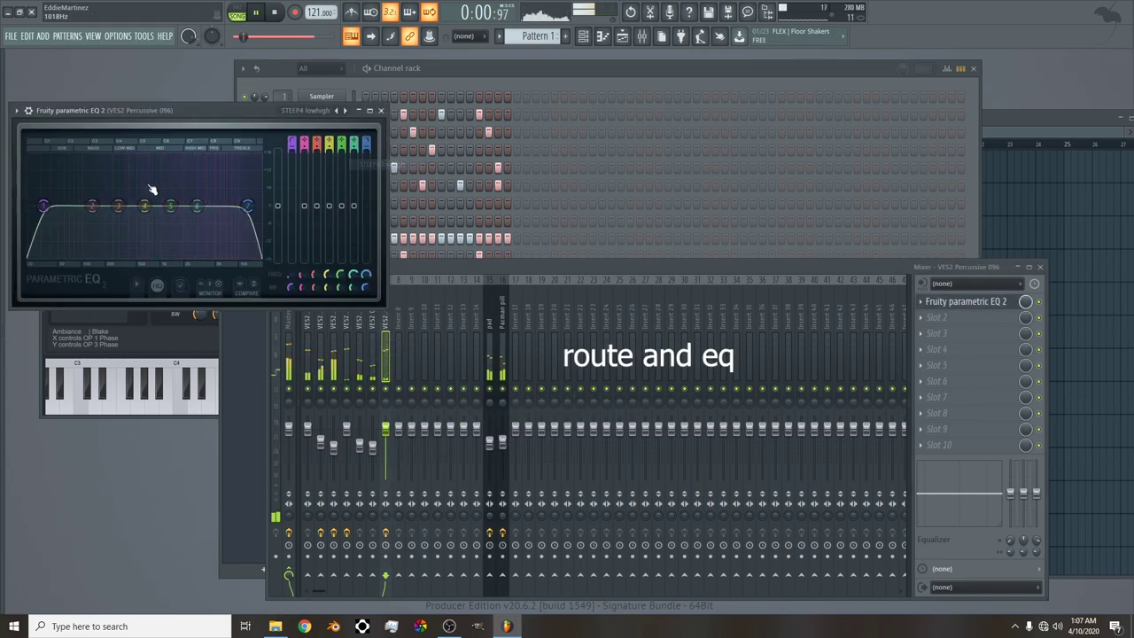
drag(43, 206, 98, 205)
scroll(248, 207, down, 5)
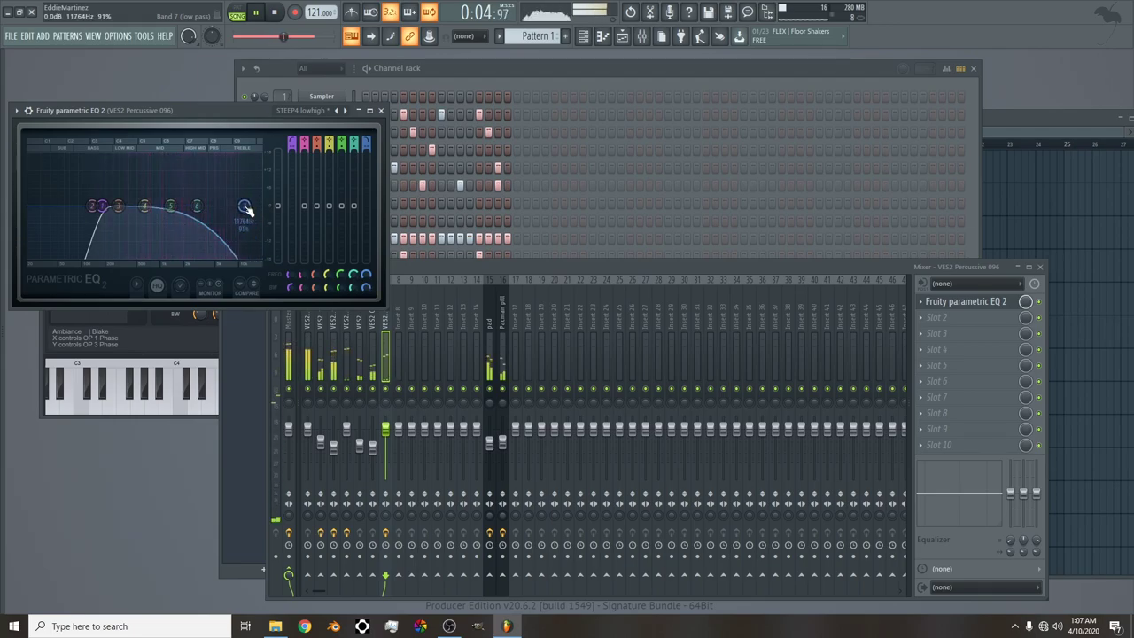
scroll(248, 207, down, 1)
drag(246, 205, 217, 205)
drag(100, 206, 133, 205)
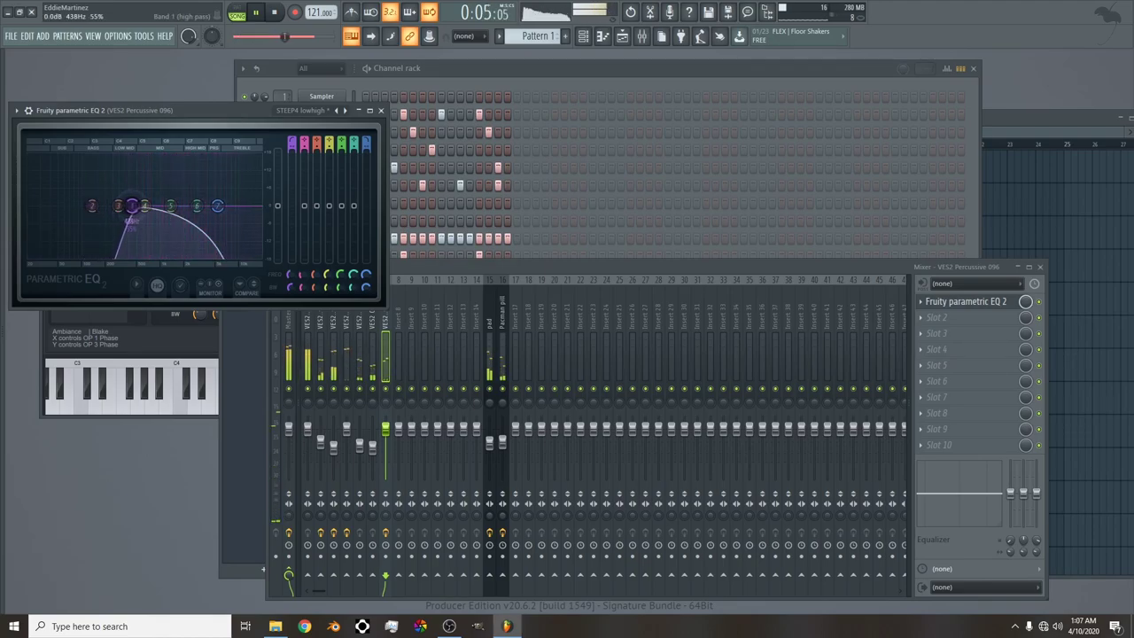
Set the EQ's low-pass cutoff to about 9608 Hz, adjust its slope, and close the equalizer.
scroll(217, 207, down, 3)
drag(217, 205, 239, 205)
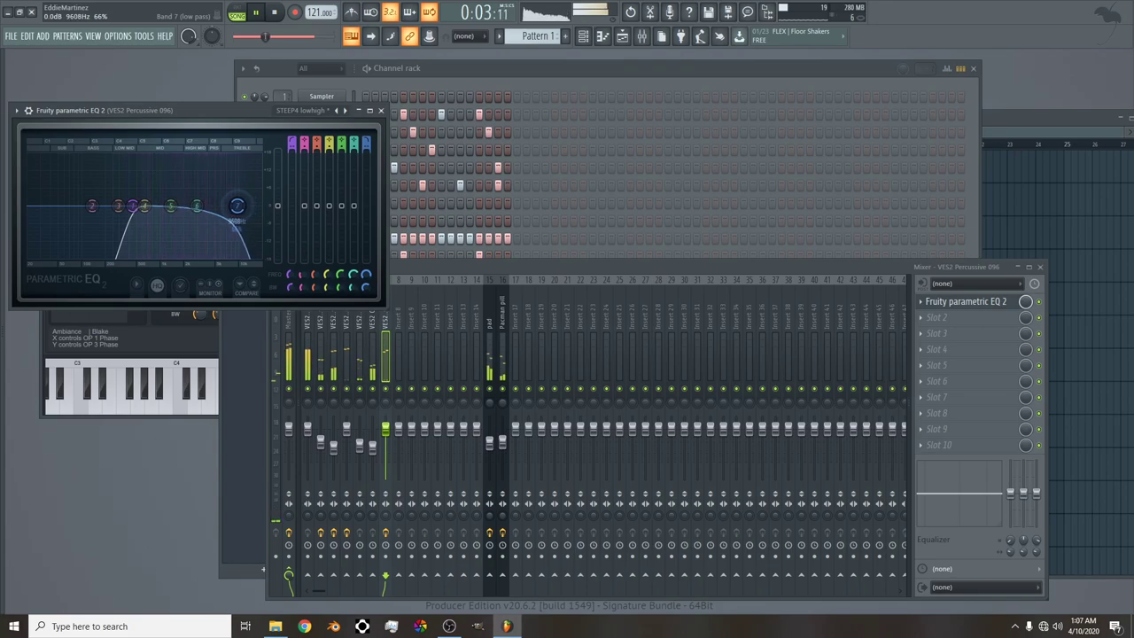
scroll(239, 208, up, 2)
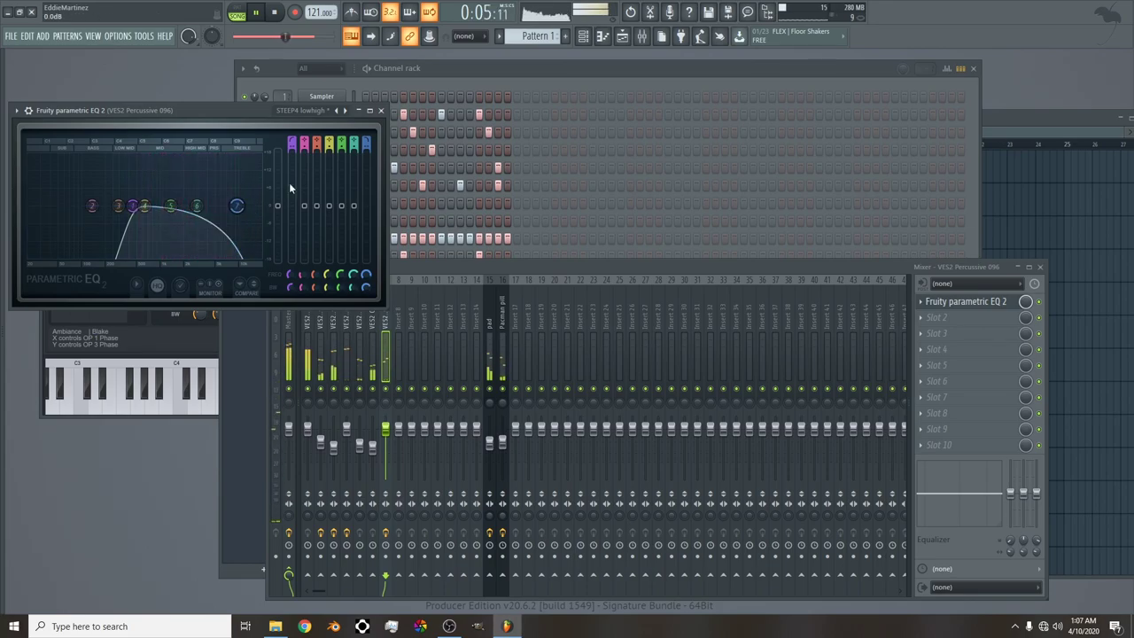
click(380, 110)
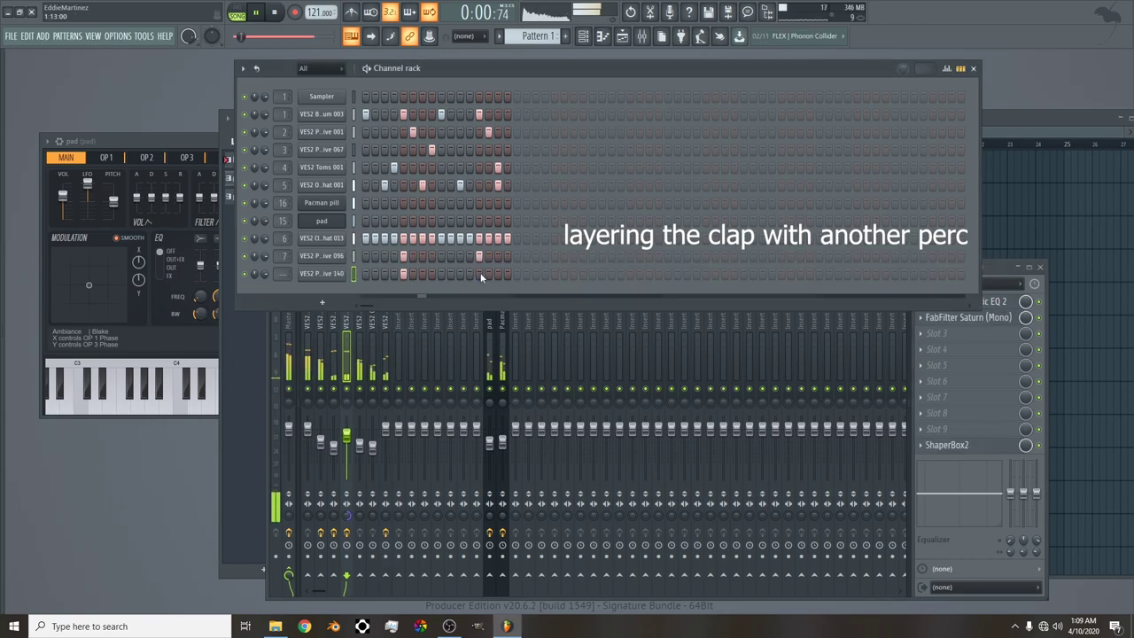
Open the VES2 Percussive 140 sample and route its channel to mixer track 8.
click(322, 273)
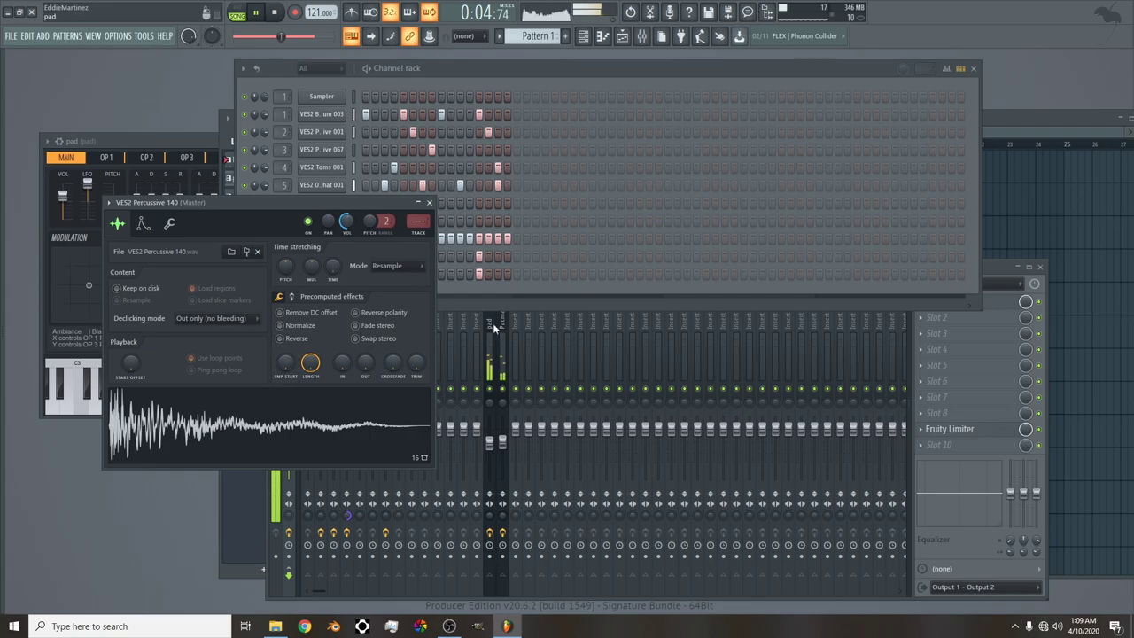
click(456, 328)
right_click(405, 276)
mouse_move(432, 399)
click(552, 400)
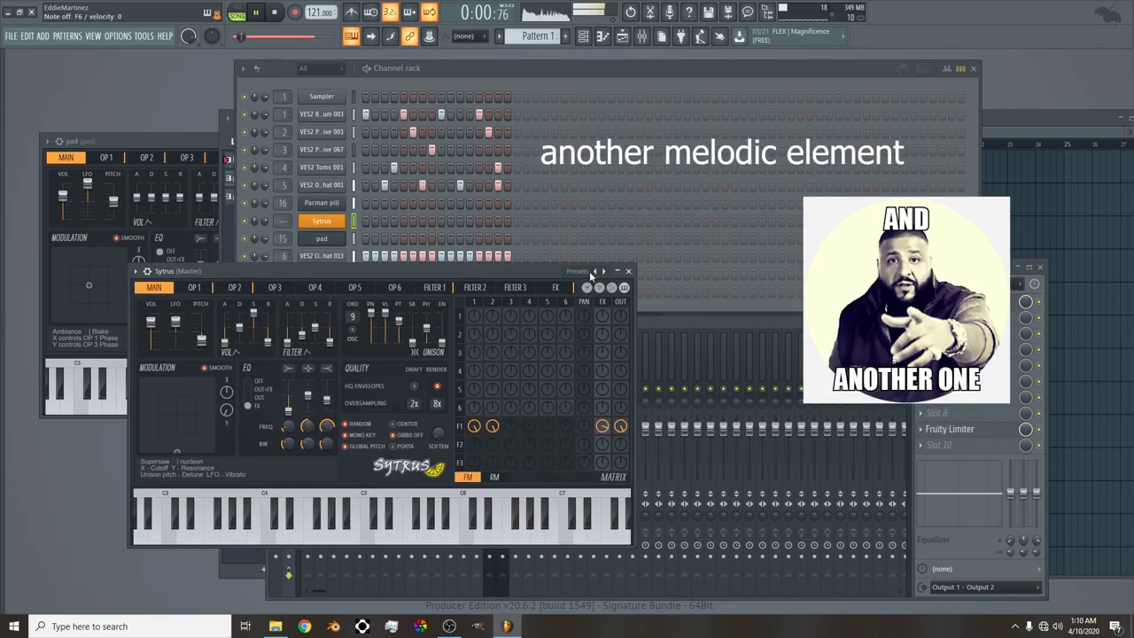
Load the Dream bell preset in the new Sytrus channel and try out melody notes over the loop.
click(598, 272)
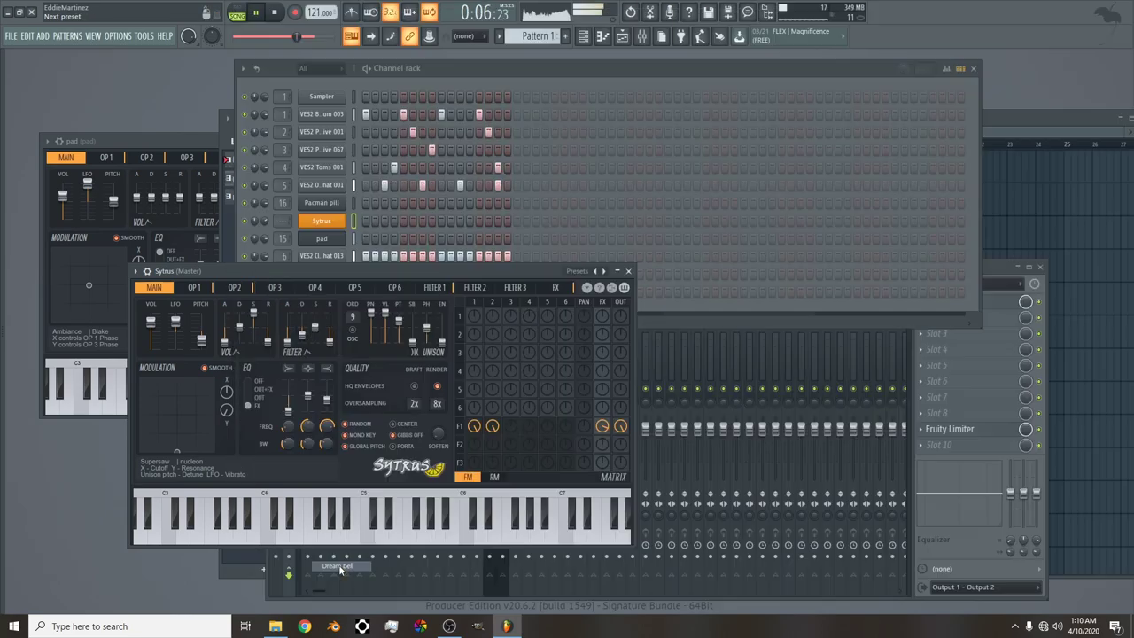
click(338, 565)
key(t)
key(3)
key(w)
key(q)
key(h)
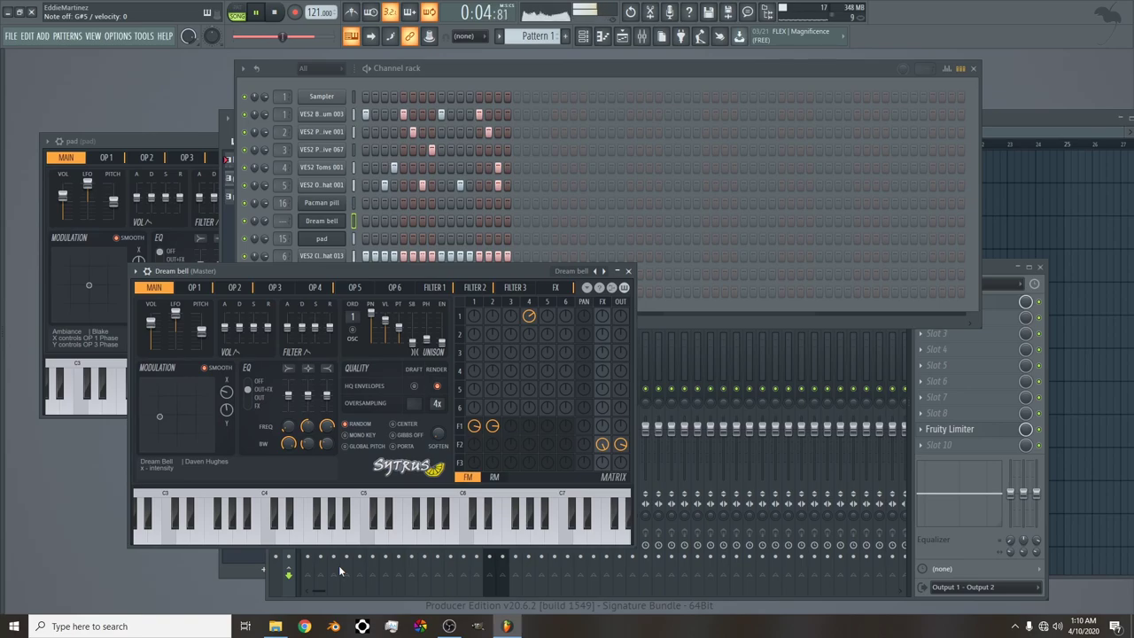
key(w)
key(j)
key(t)
key(n)
key(b)
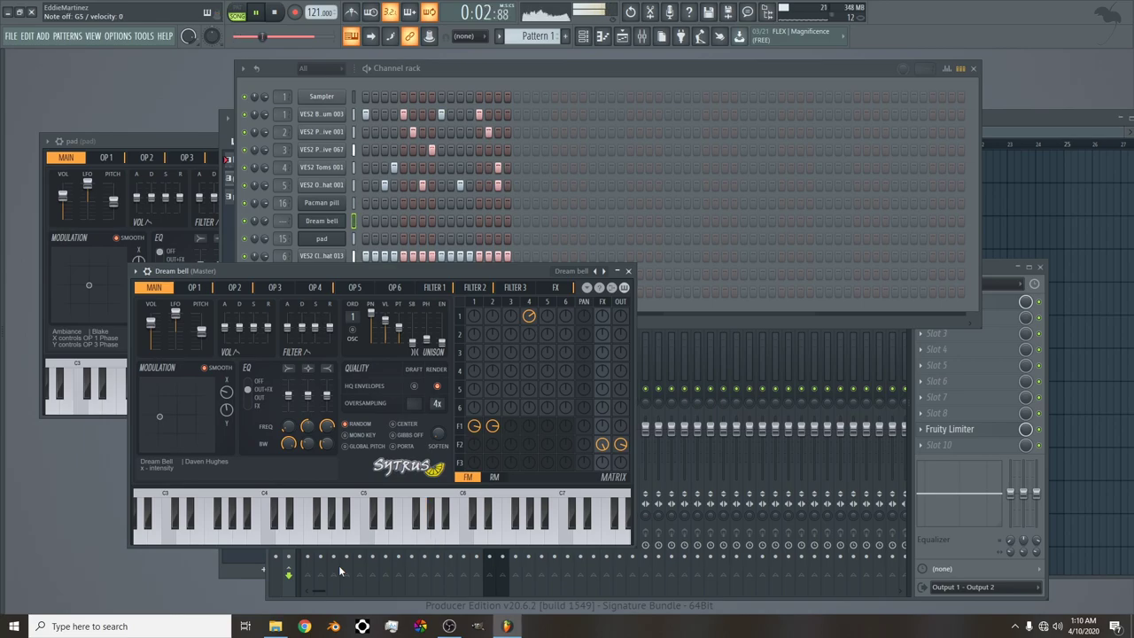
key(3)
key(j)
key(n)
key(b)
Browse onward through the Sytrus presets and choose Modified for the new melodic channel.
click(1000, 305)
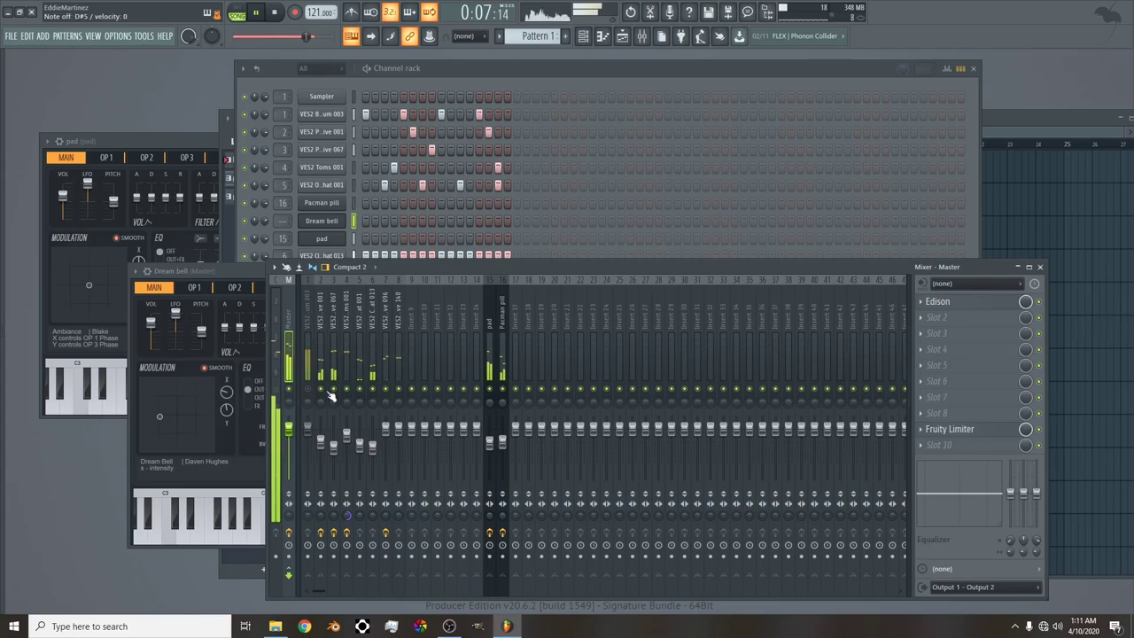
click(251, 277)
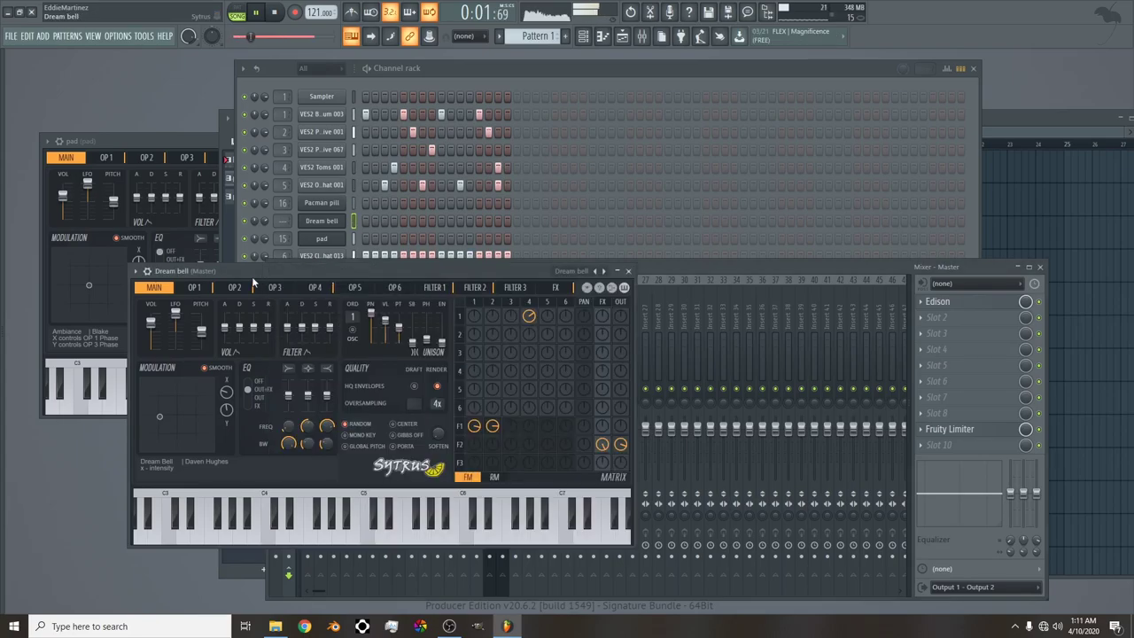
click(606, 272)
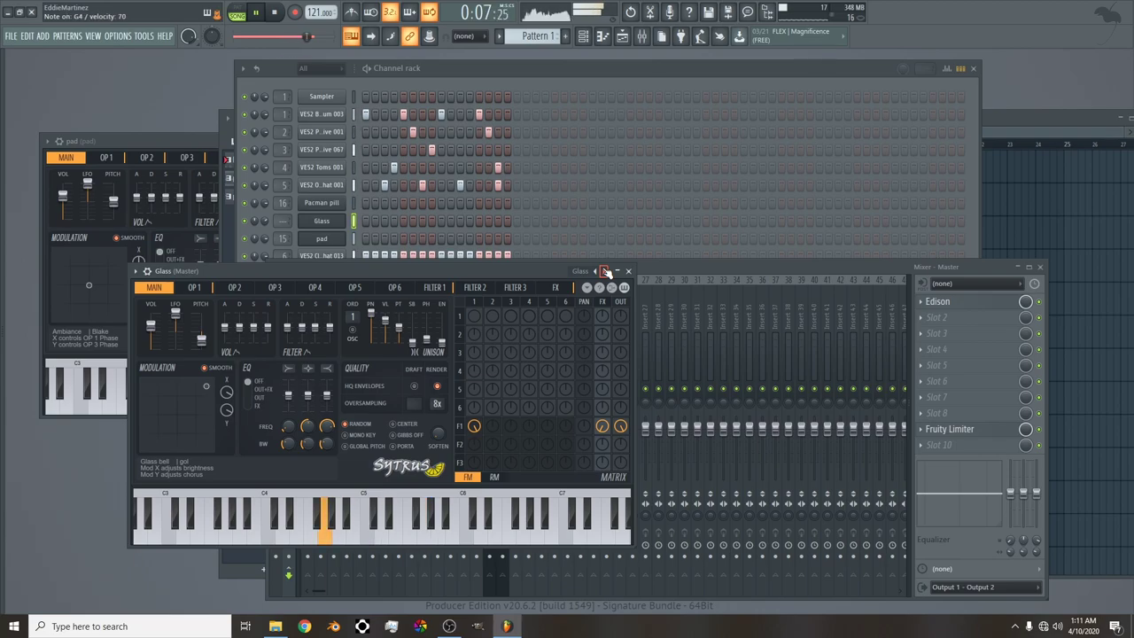
click(605, 271)
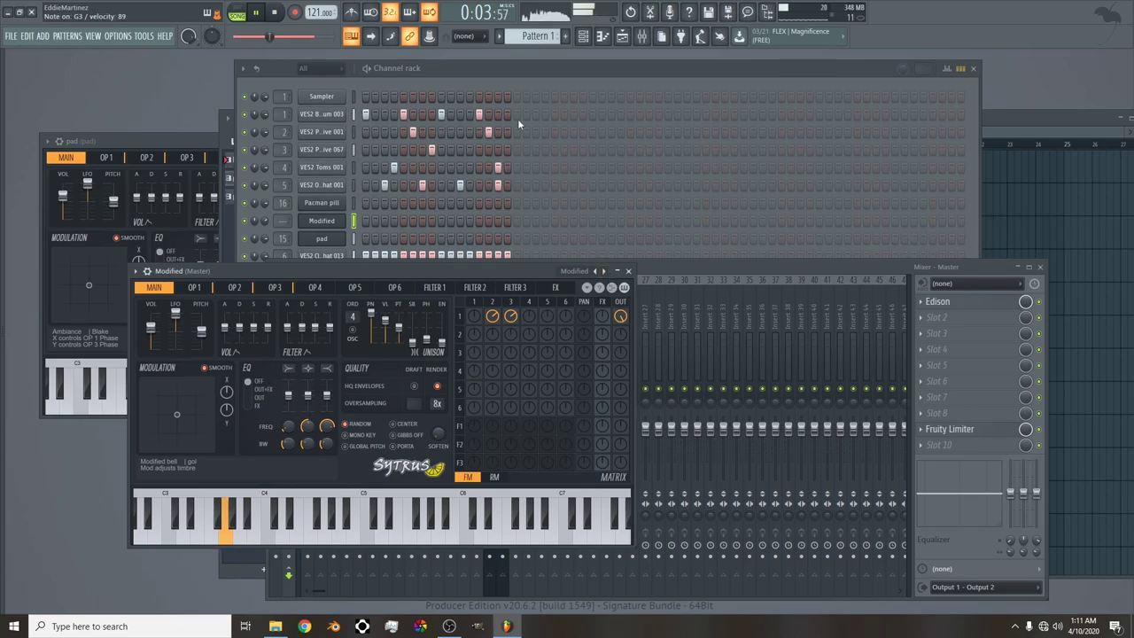
Check the pacmanpill and pad patterns in the channel rack and return to Pattern 1.
click(534, 36)
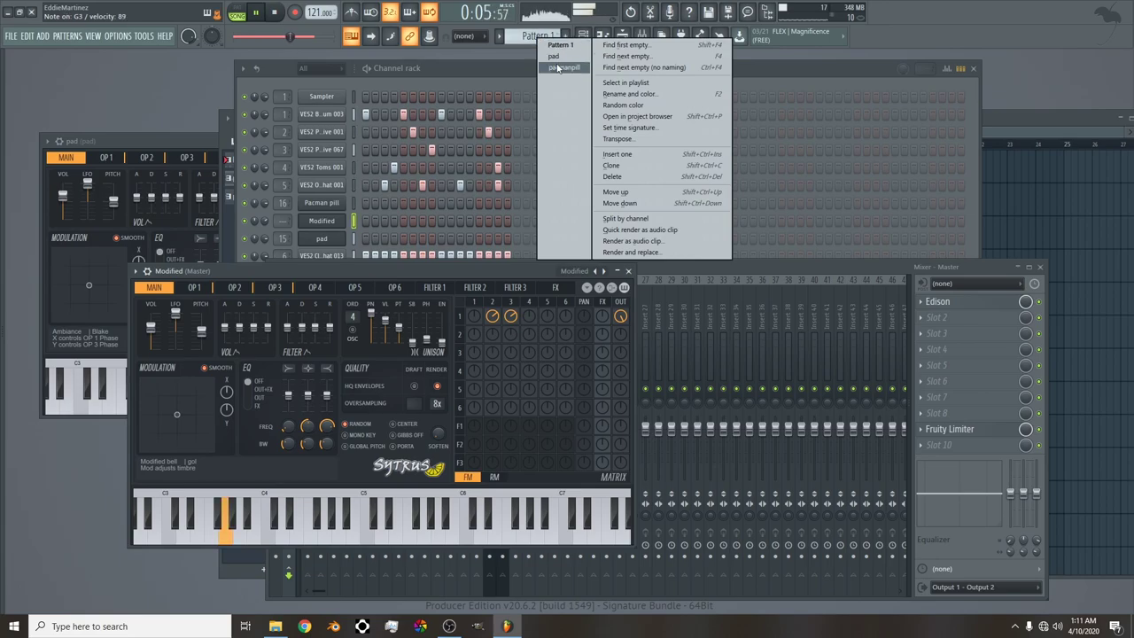
click(563, 67)
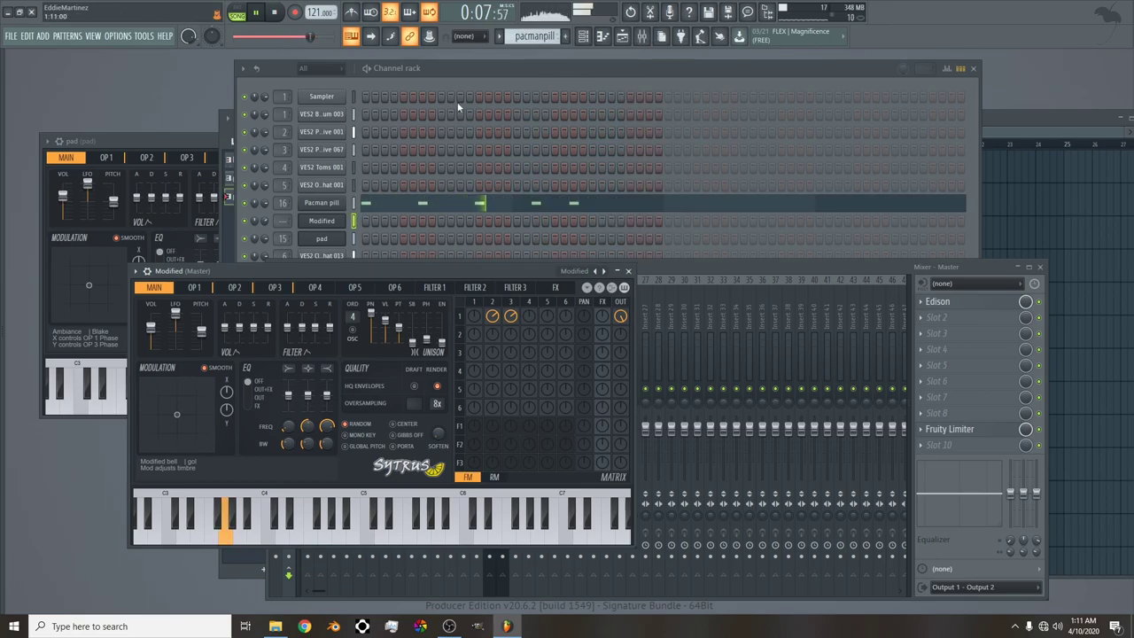
click(534, 37)
click(544, 60)
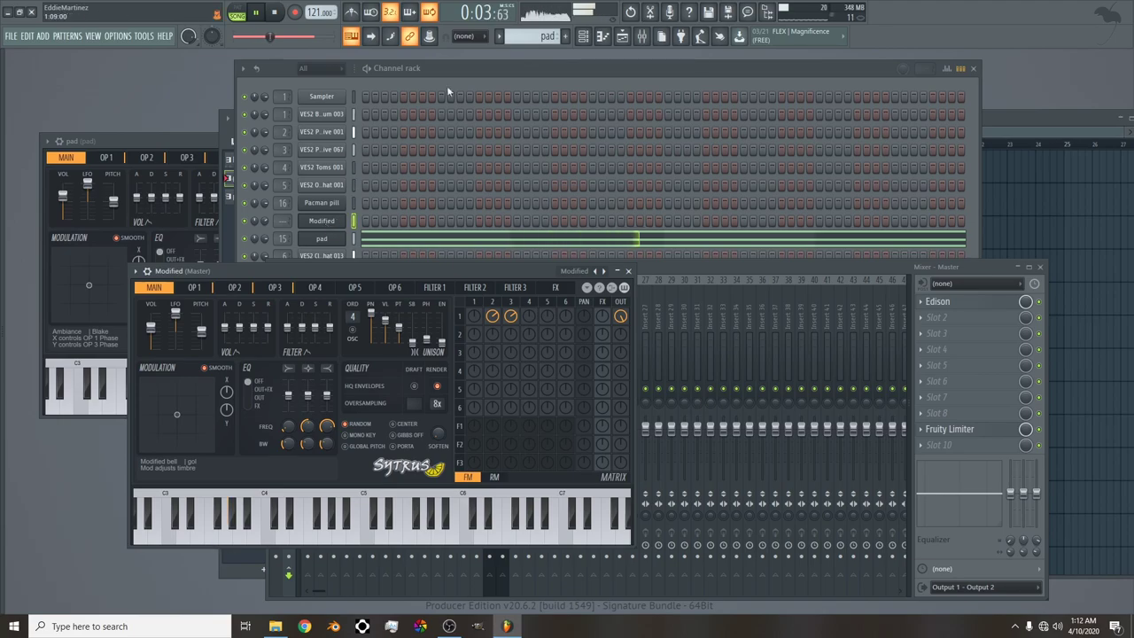
click(549, 37)
click(550, 49)
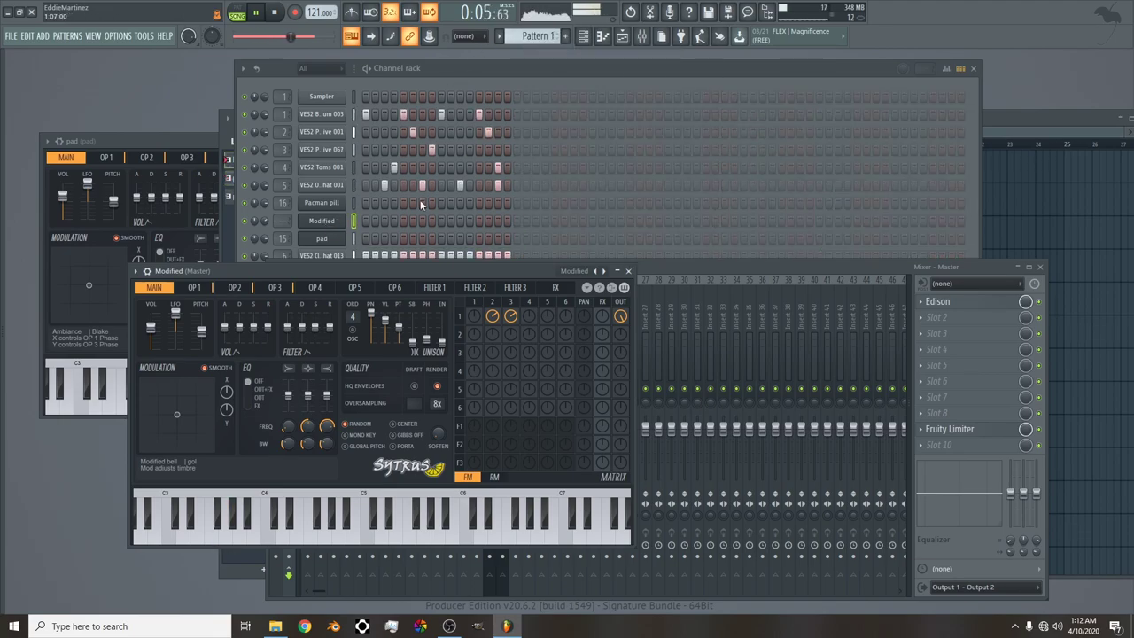
Open the Modified channel's piano roll in Pattern 1 and add two short G3 notes within the first bar.
right_click(343, 226)
click(363, 227)
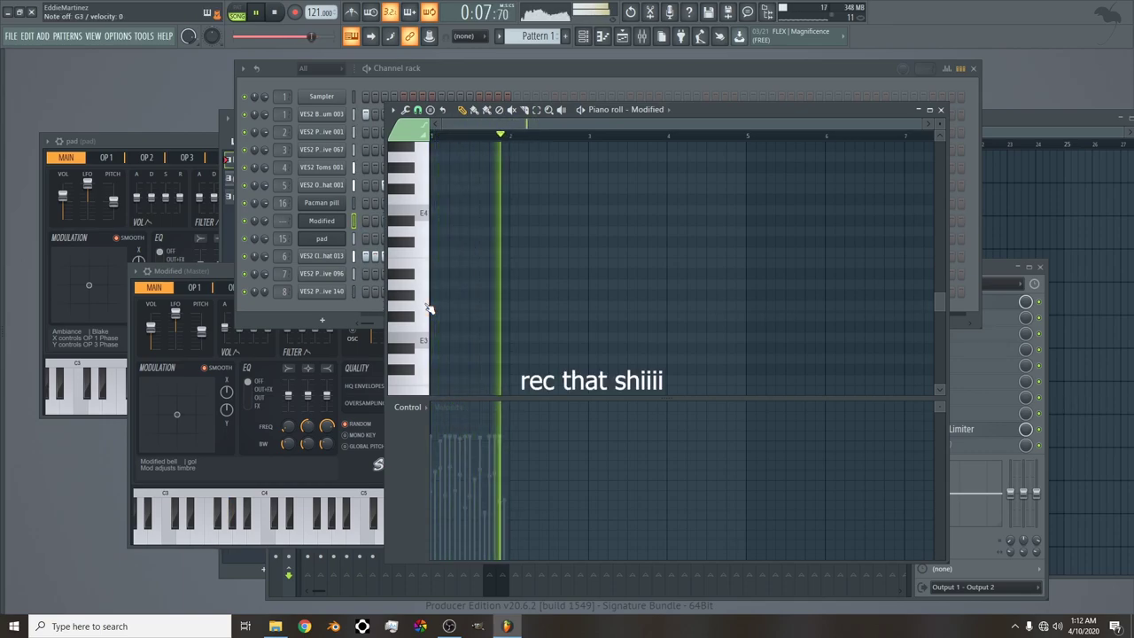
click(428, 307)
click(427, 307)
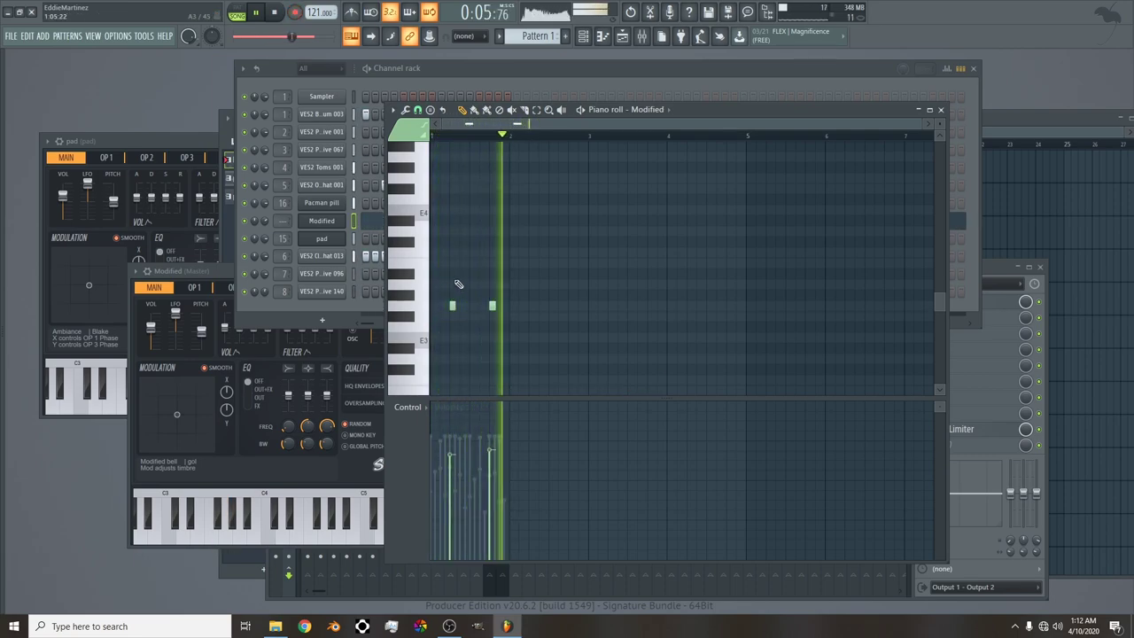
click(347, 312)
click(406, 423)
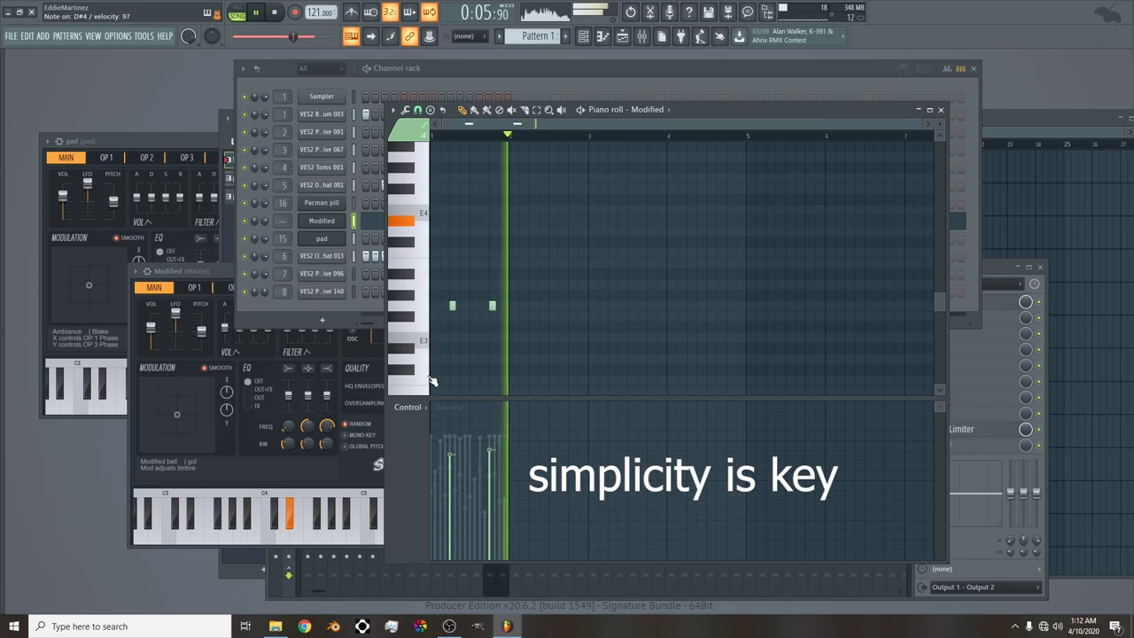
Route the Modified channel to mixer track 17 and load Fruity delay 2 in its second effect slot.
click(1007, 270)
right_click(511, 355)
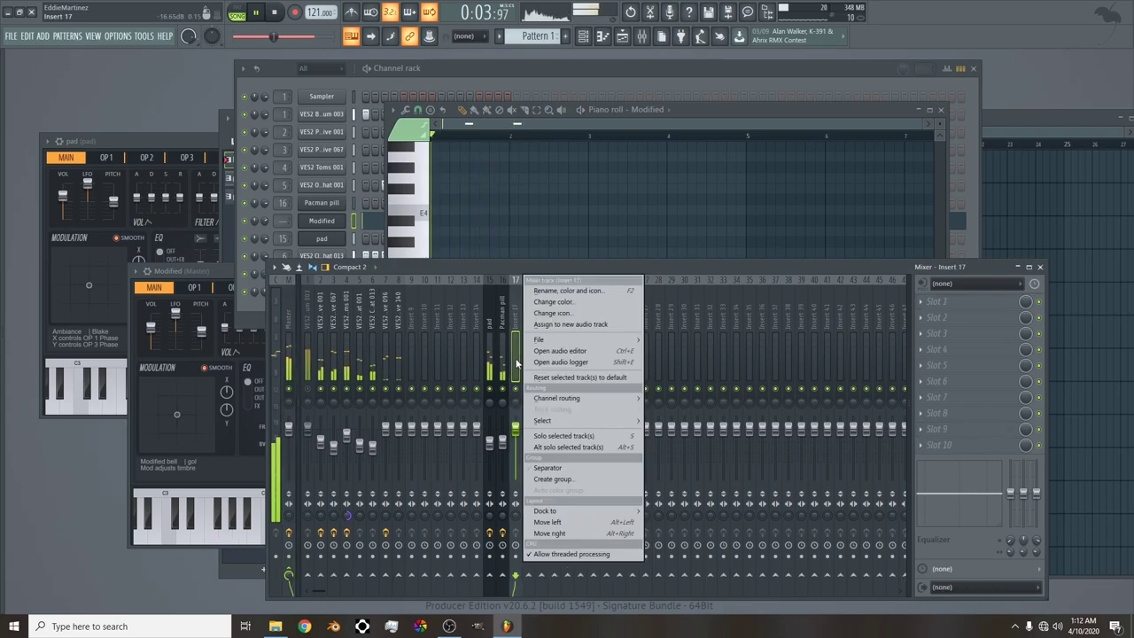
click(660, 398)
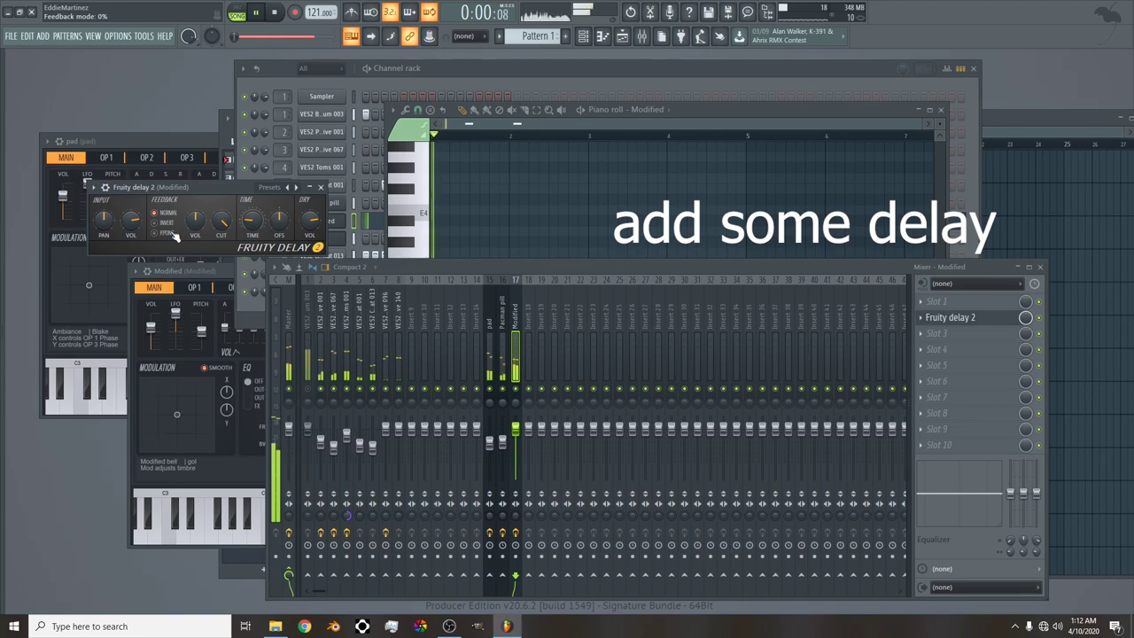
Adjust Fruity delay 2 with ping-pong feedback, input pan shifted left, and a delay time of 4:00.
drag(108, 226, 108, 266)
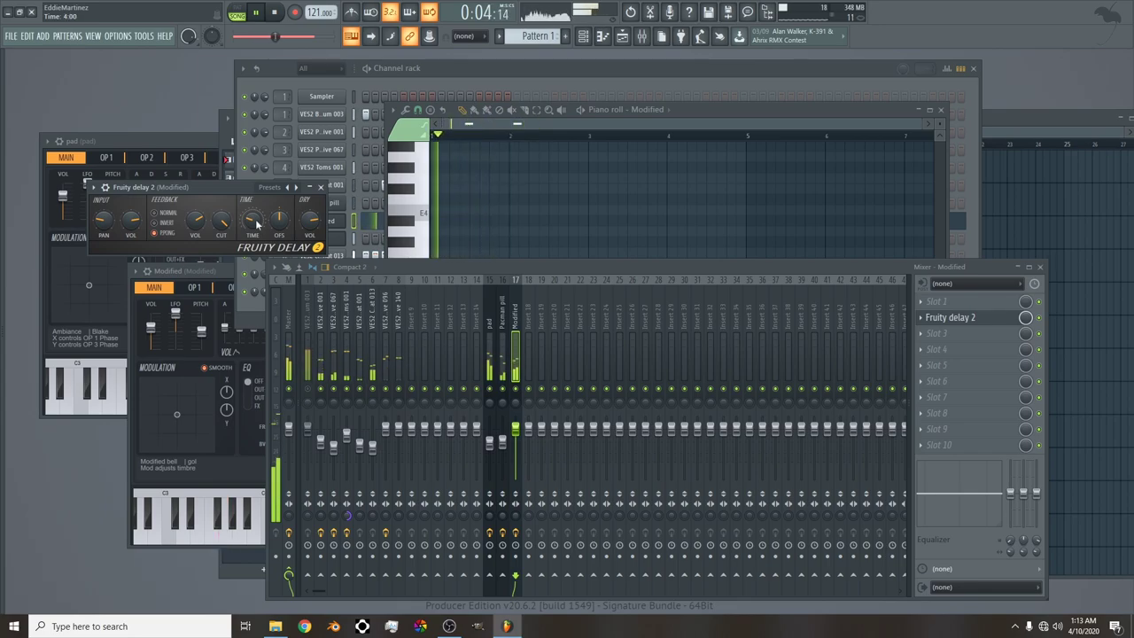
scroll(257, 224, up, 1)
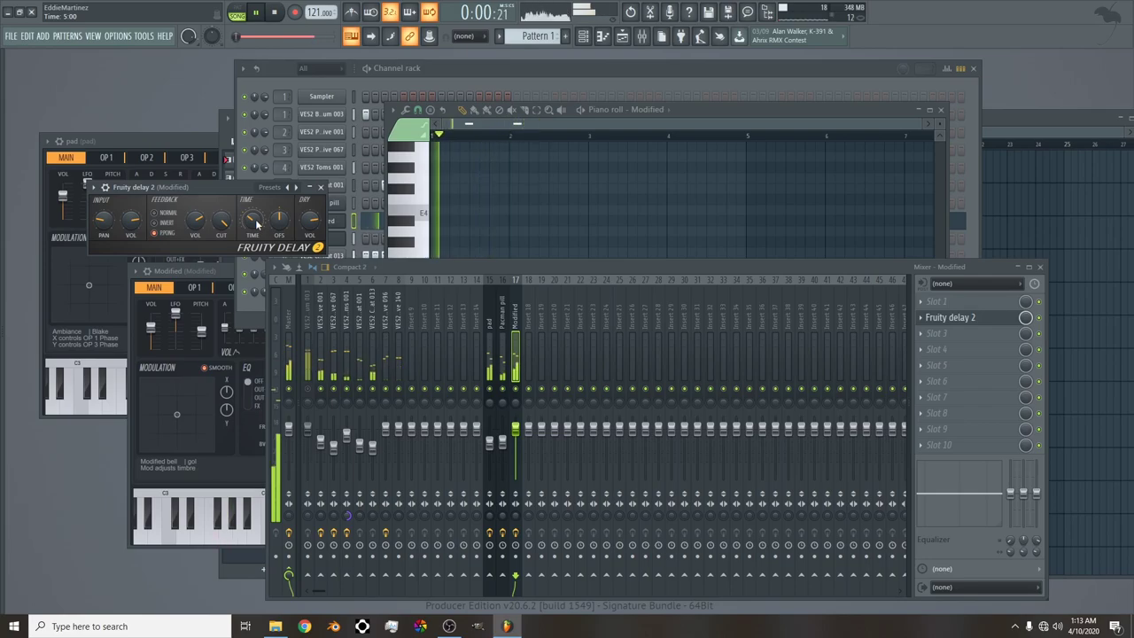
drag(251, 224, 252, 265)
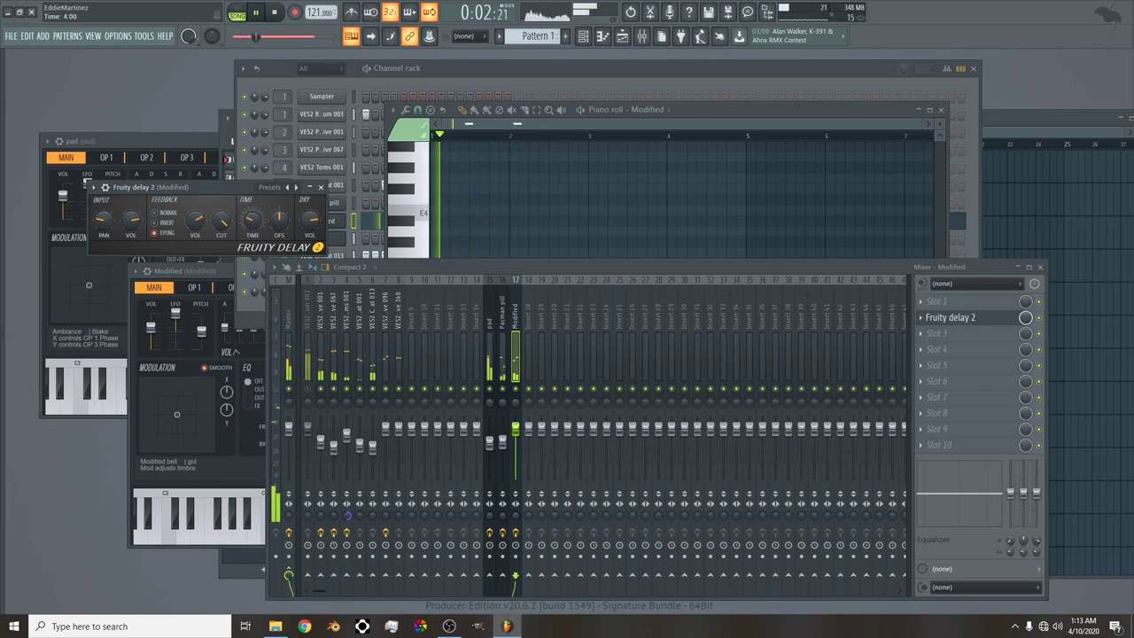